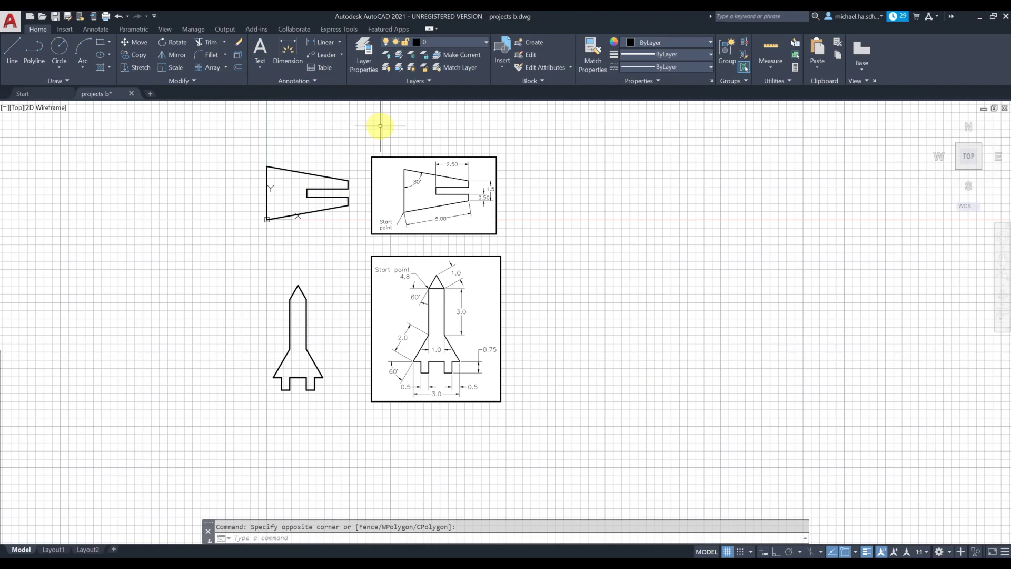
Step: Move both framed reference images together to the right, leaving open space beside the slotted wedge and rocket outlines
left_click(135, 42)
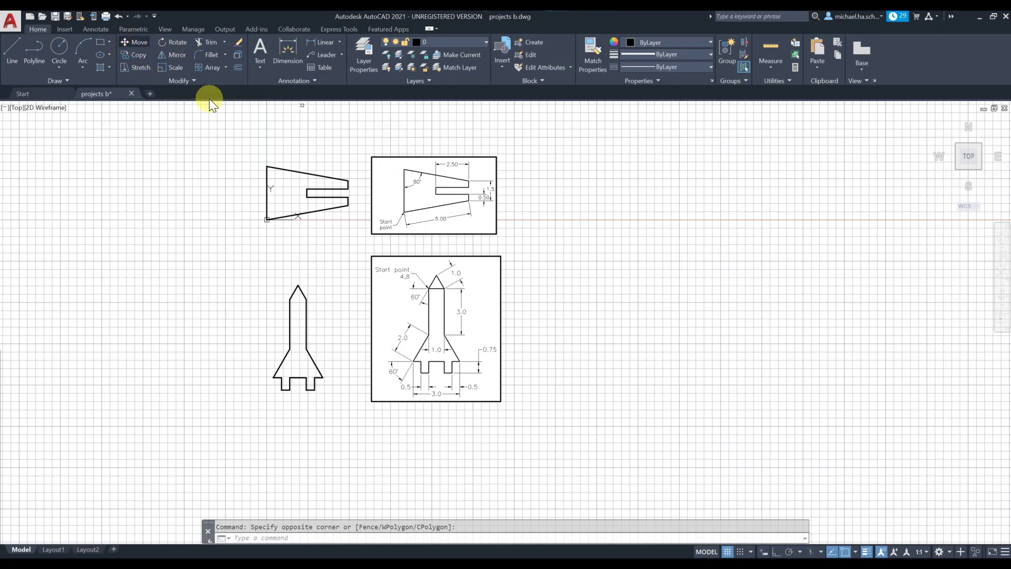
left_click(361, 148)
left_click(566, 440)
key("Return")
left_click(464, 428)
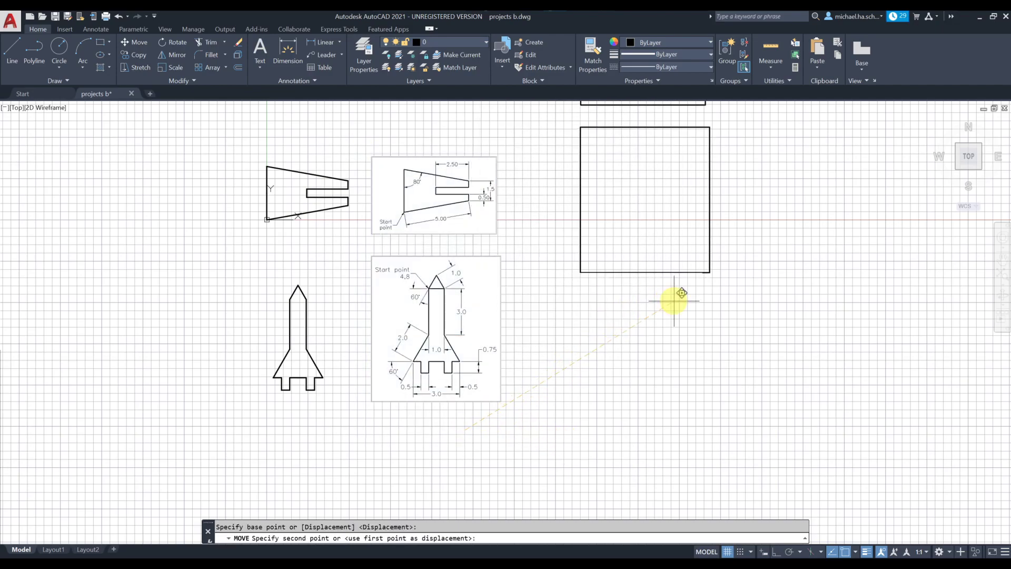
left_click(675, 299)
middle_click_drag(462, 286, 456, 354)
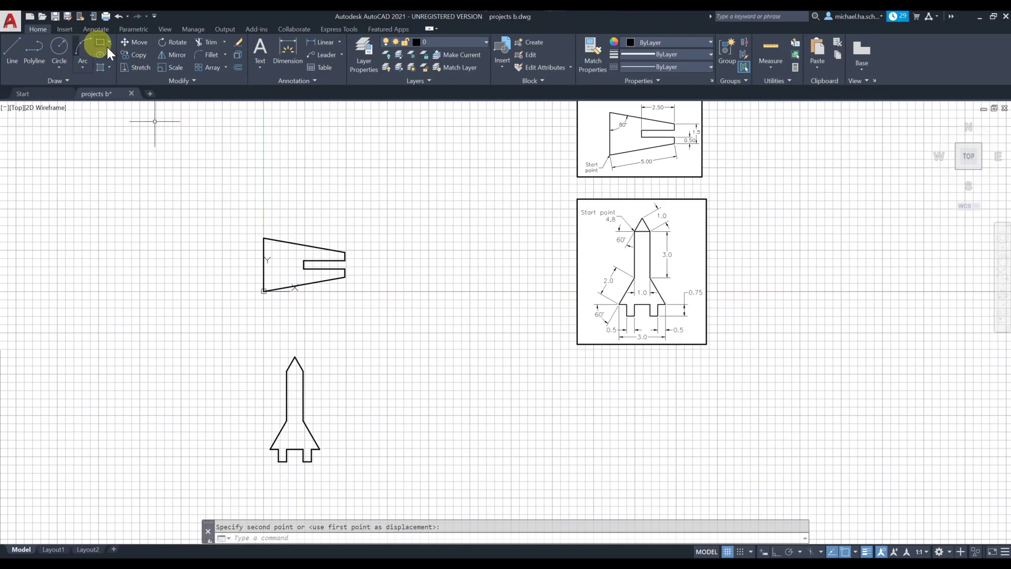
Step: Move the whole slotted wedge outline up and to the right, away from the origin
left_click(131, 42)
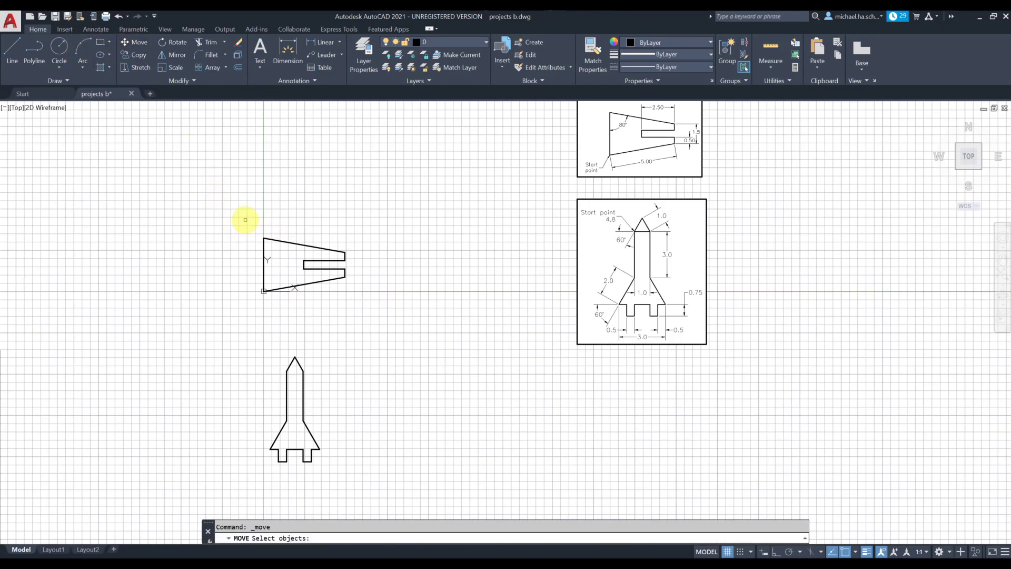
left_click(248, 222)
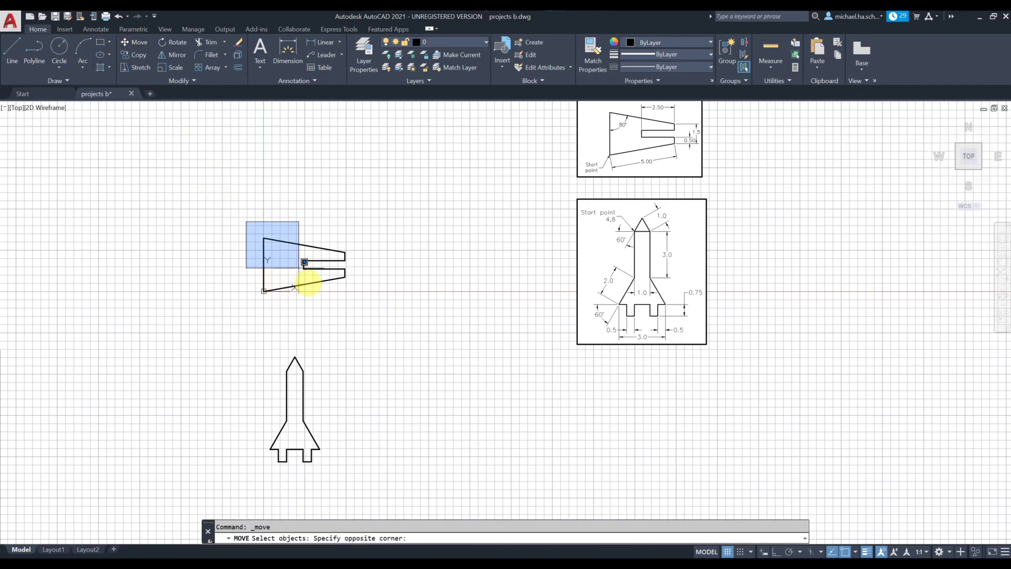
left_click(406, 337)
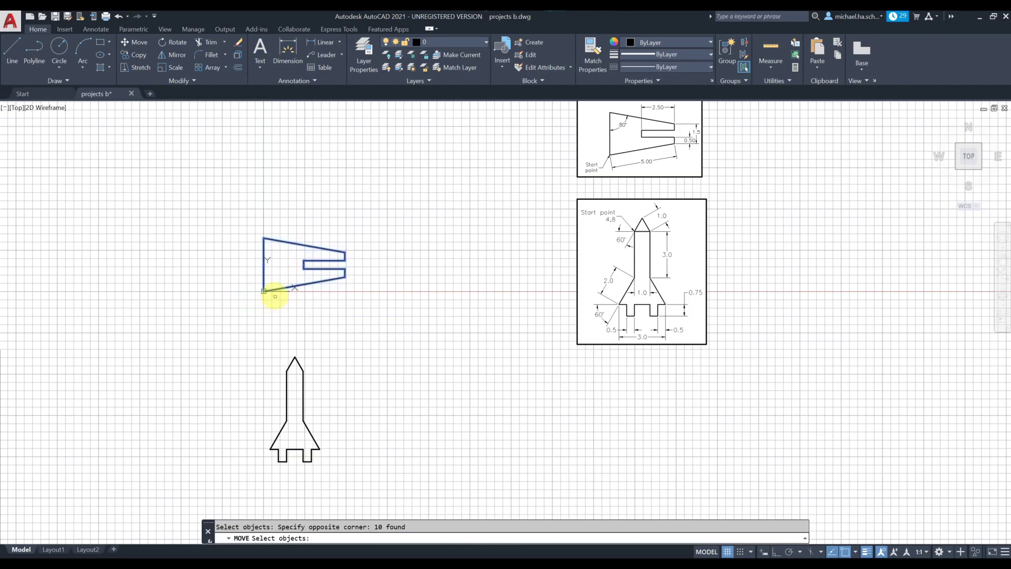
key("Return")
left_click(258, 317)
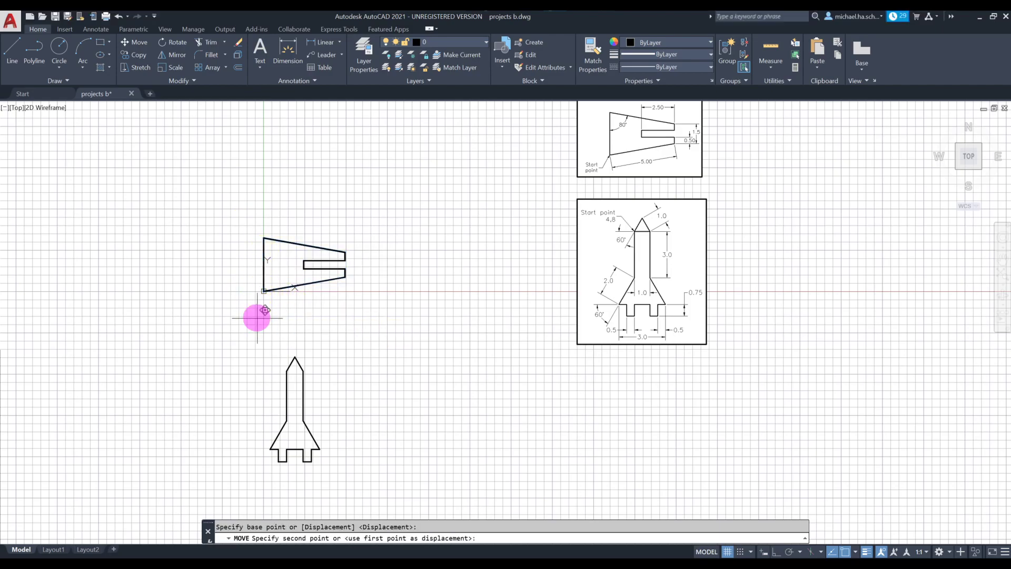
left_click(369, 257)
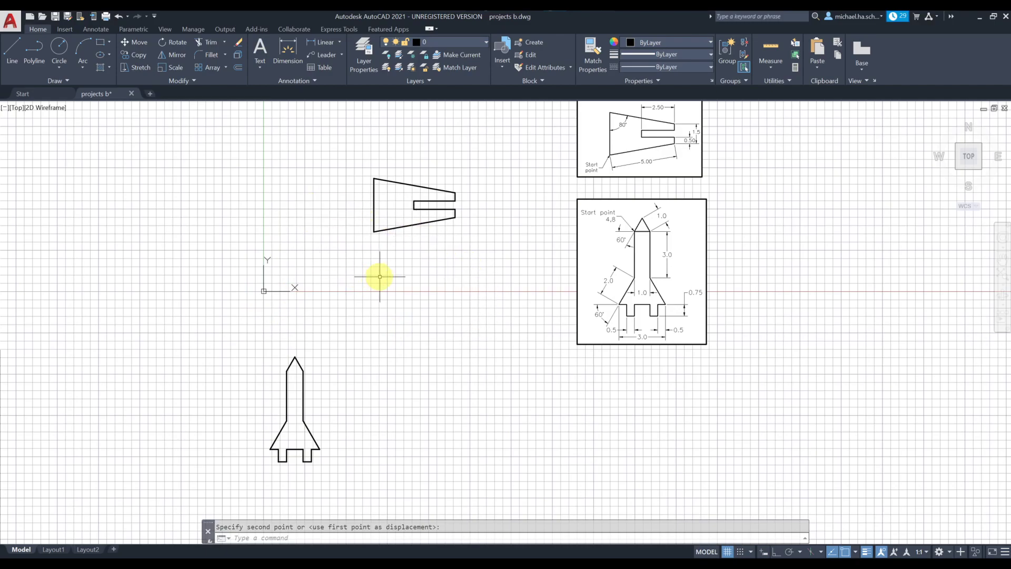
Step: Move the wedge reference image down and left so it sits just to the right of the wedge outline
scroll(445, 260, "up", 2)
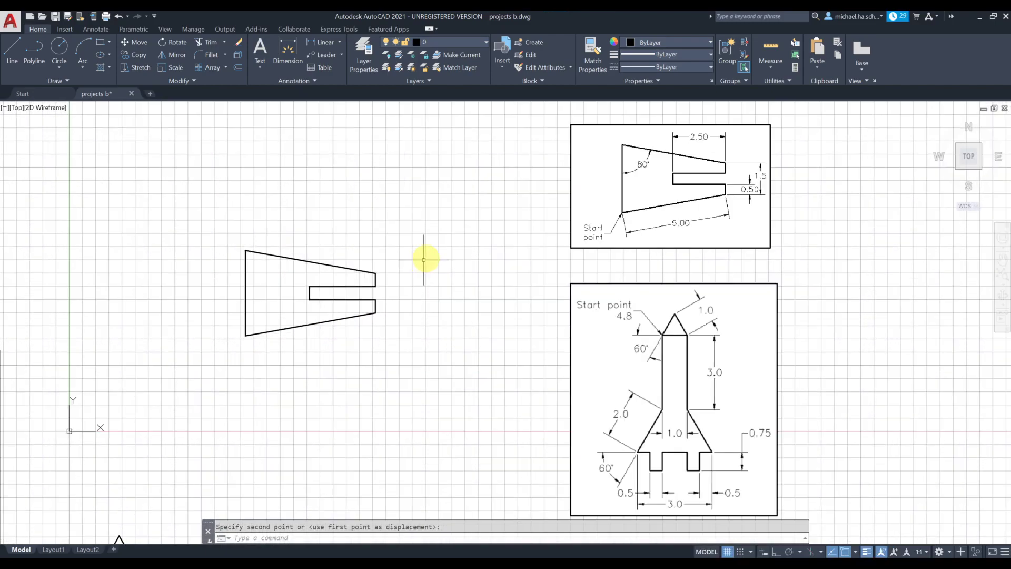
scroll(527, 289, "down", 2)
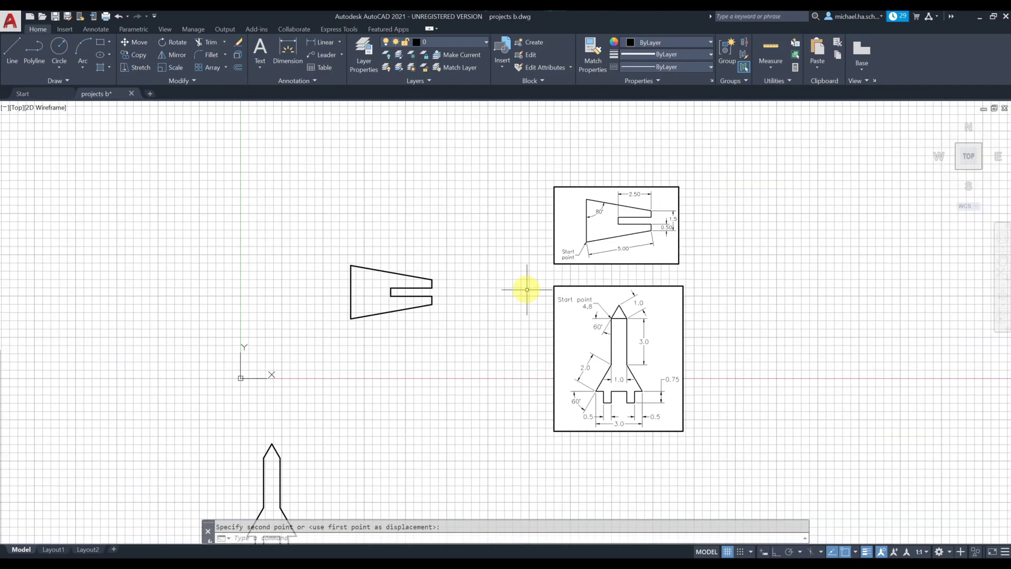
middle_click_drag(453, 321, 440, 235)
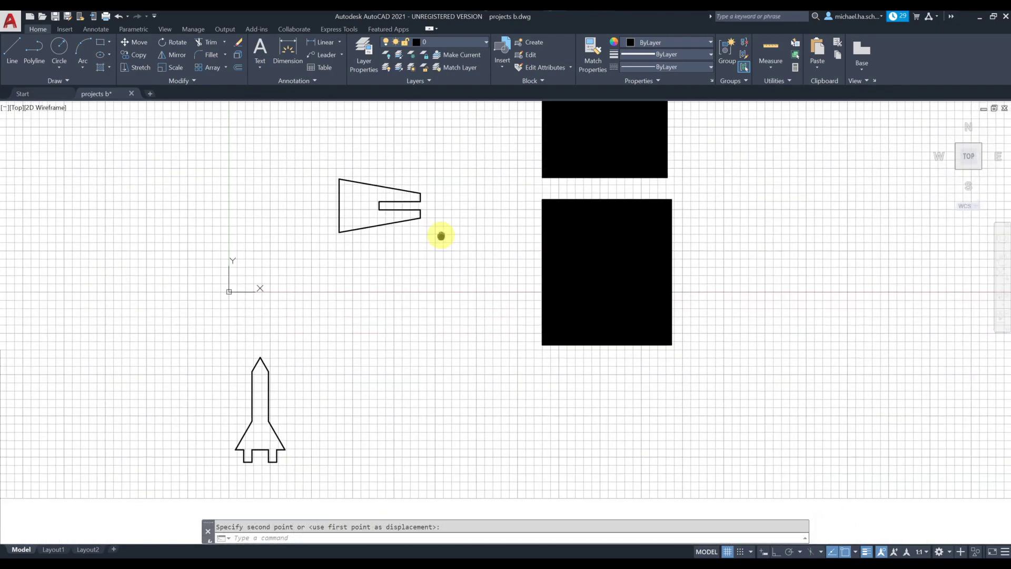
left_click(131, 43)
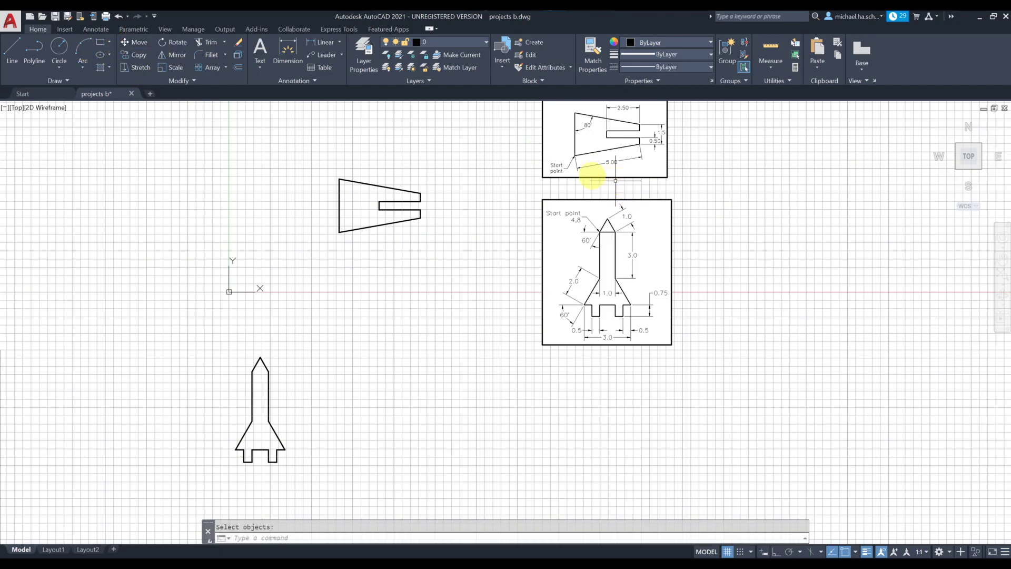
left_click(136, 49)
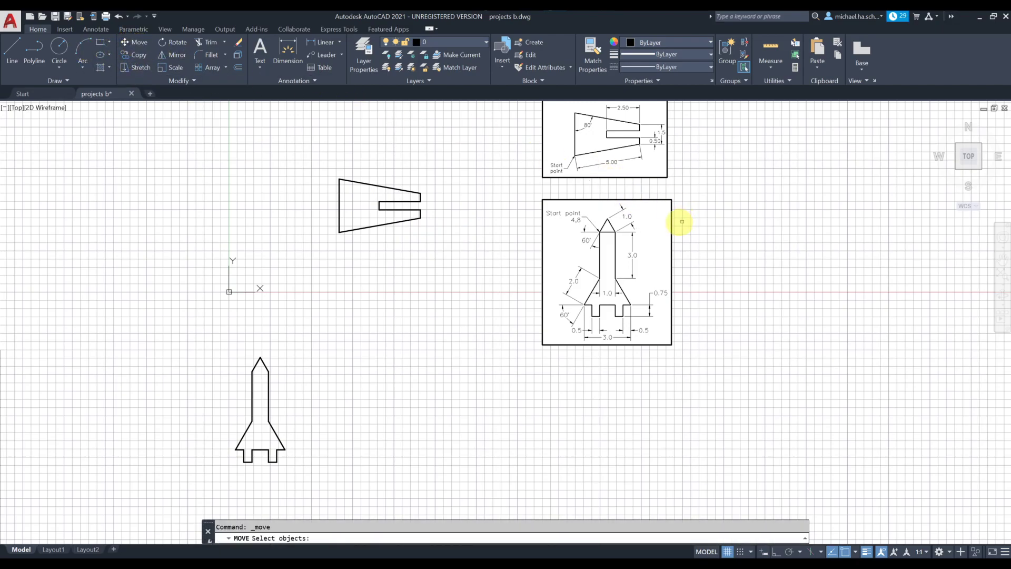
left_click(630, 174)
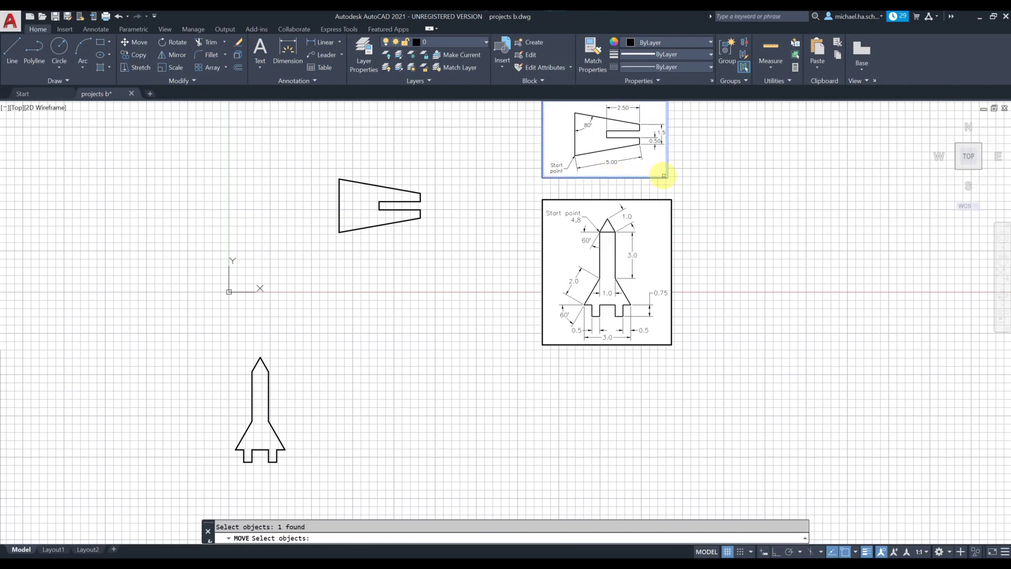
key("Return")
left_click(767, 167)
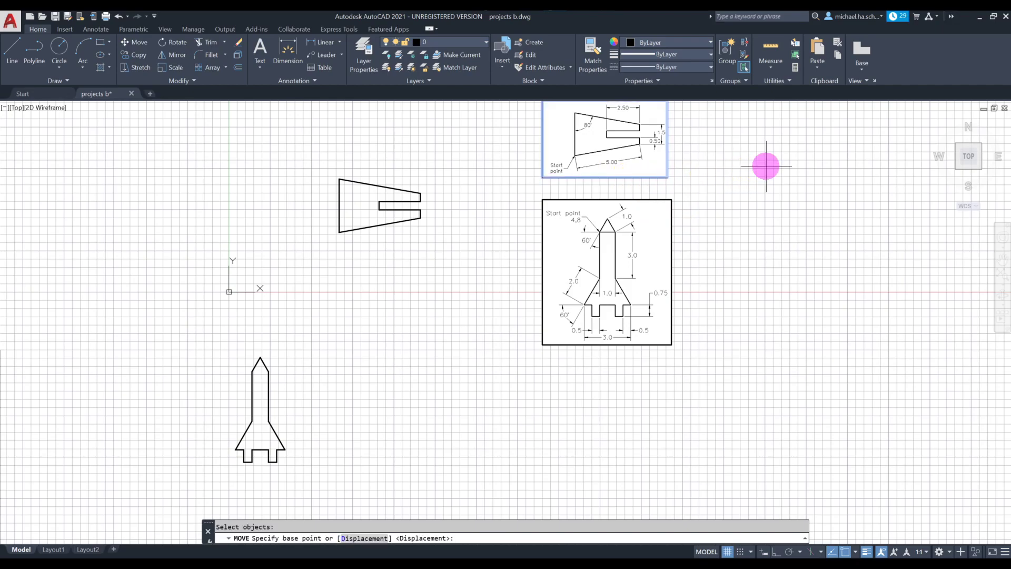
left_click(699, 228)
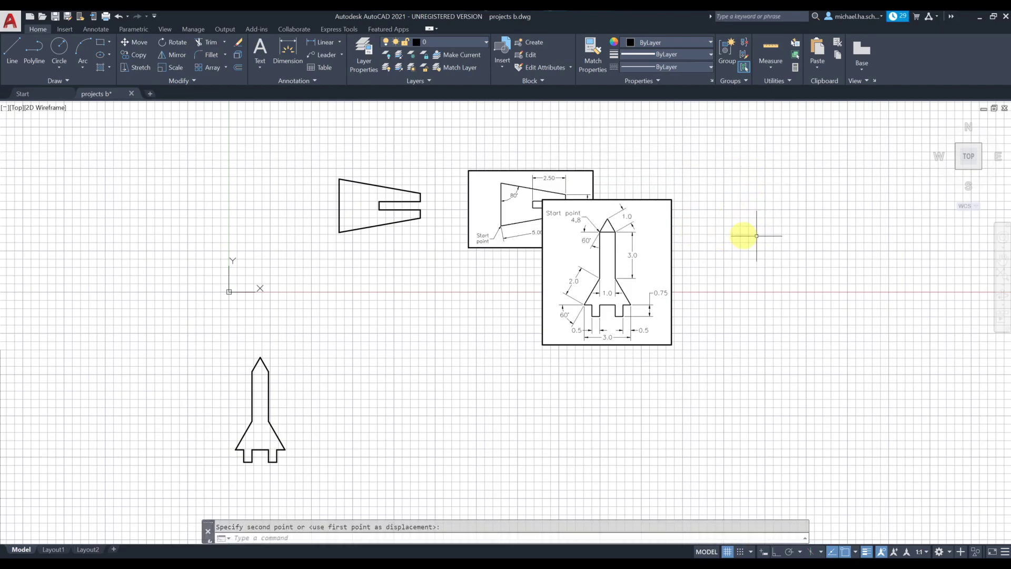
Step: Move the whole rocket outline up and to the right, directly below the slotted wedge
left_click(136, 43)
left_click(203, 335)
left_click(314, 494)
key("Return")
left_click(311, 486)
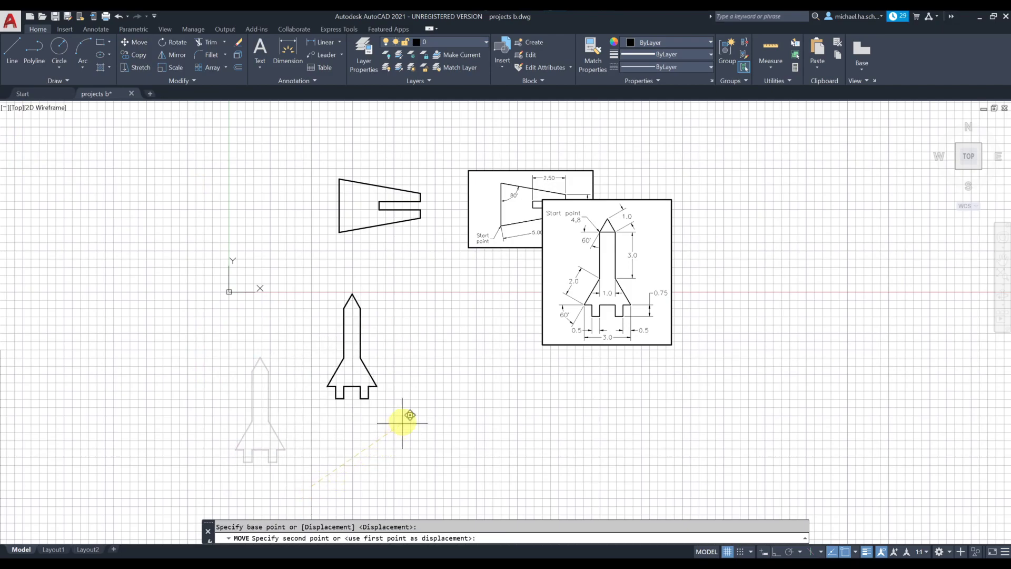
left_click(426, 410)
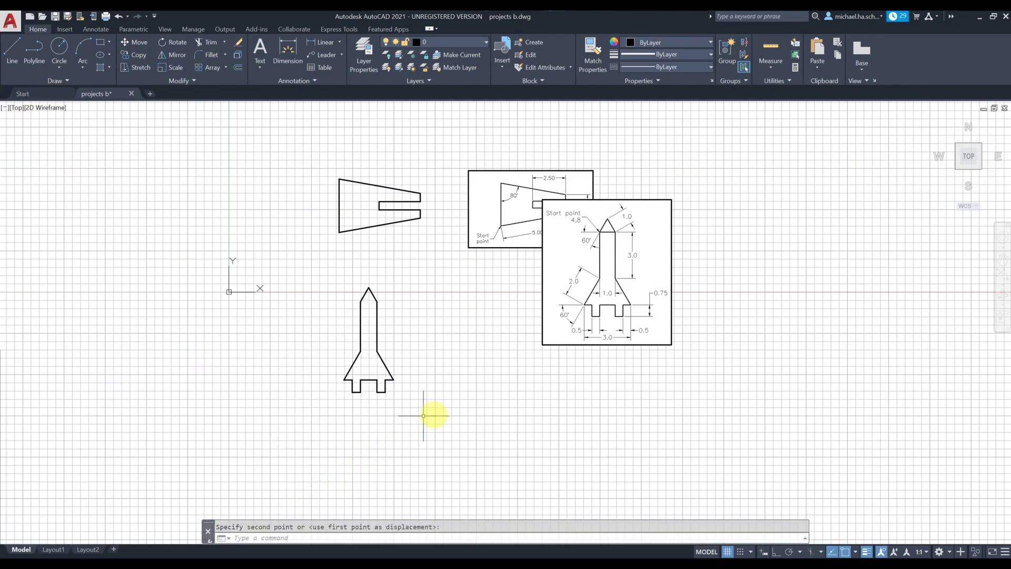
Step: Move the rocket reference image below the wedge image, just to the right of the rocket outline
left_click(140, 43)
left_click(581, 345)
key("Return")
left_click(735, 264)
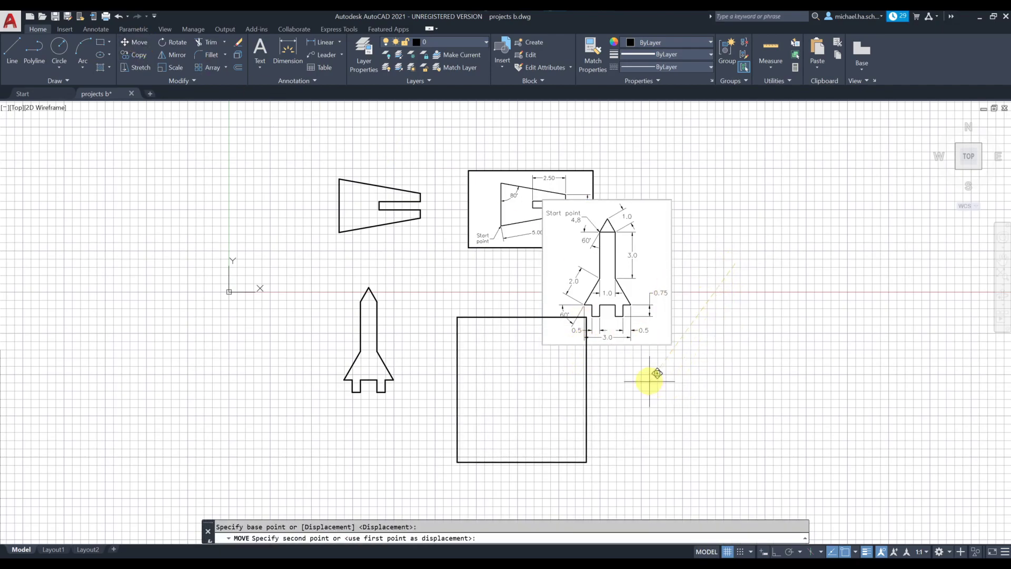
left_click(647, 365)
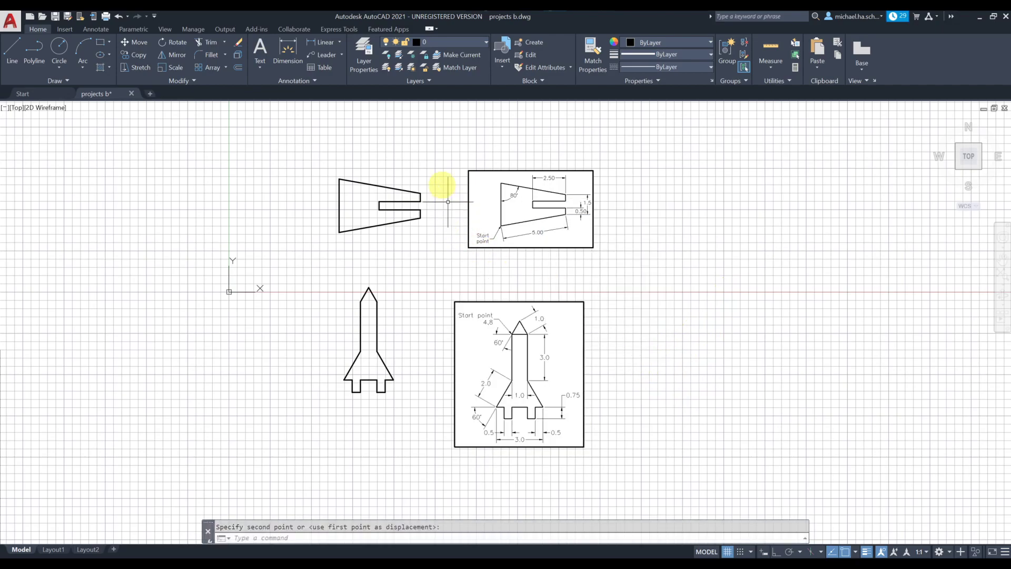
Step: Create a new layer named Dim
scroll(442, 181, "up", 5)
middle_click_drag(422, 197, 508, 255)
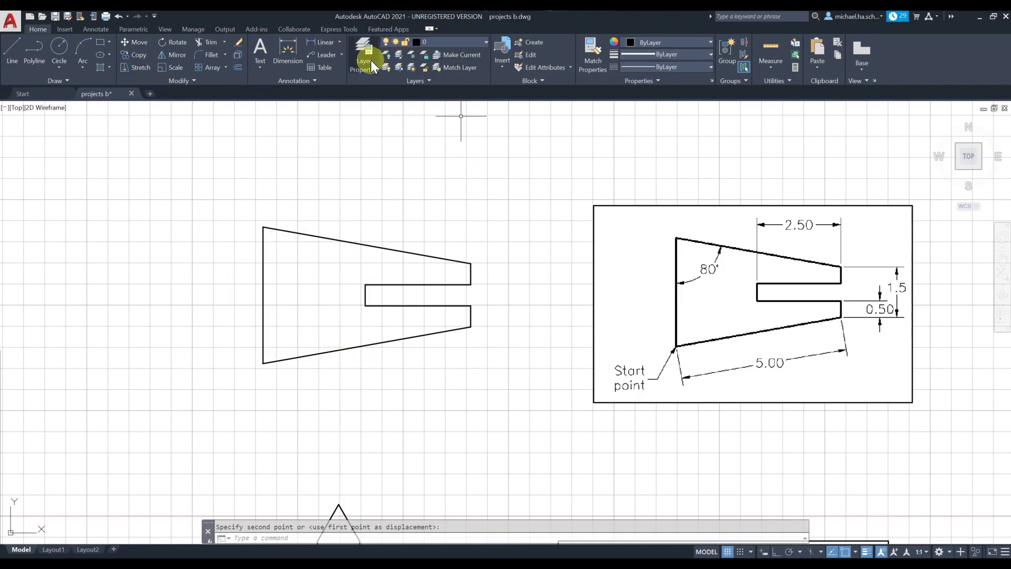
left_click(431, 47)
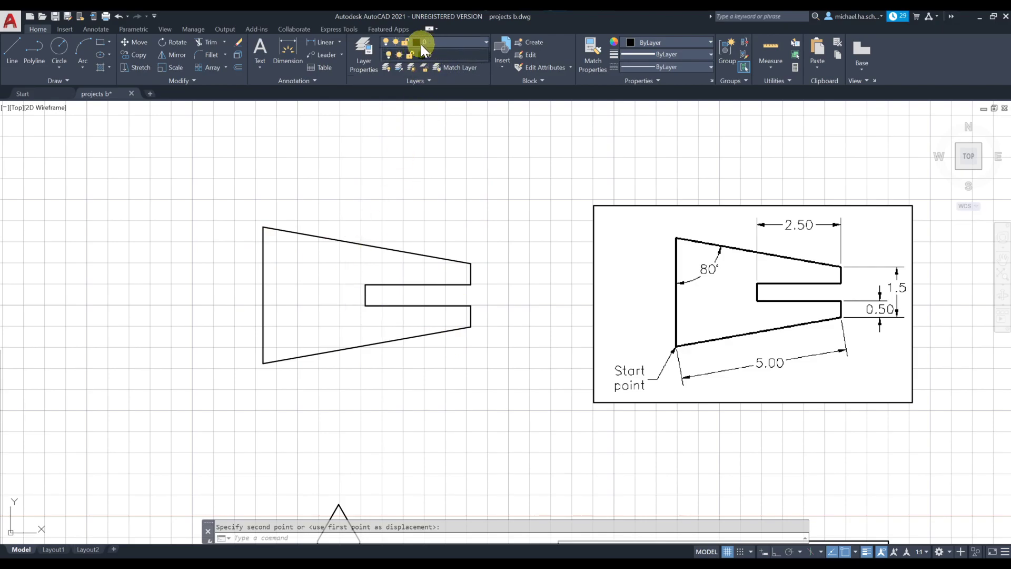
left_click(569, 399)
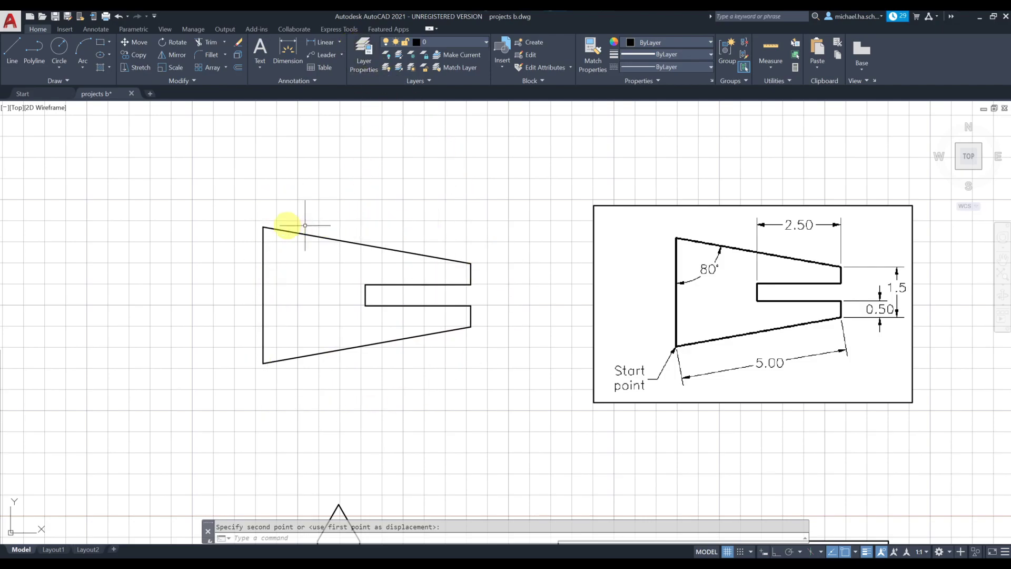
left_click(365, 61)
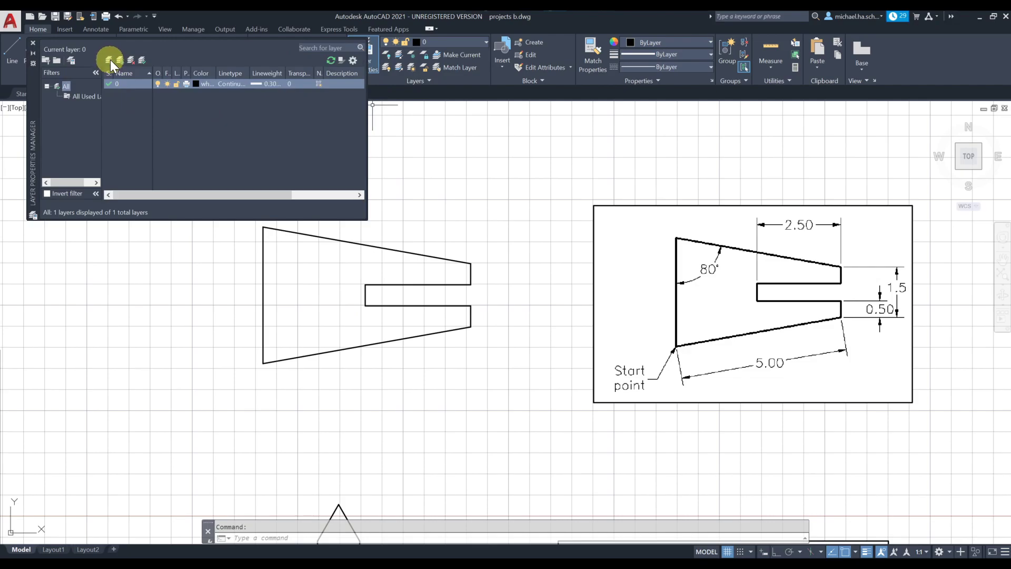
left_click(109, 60)
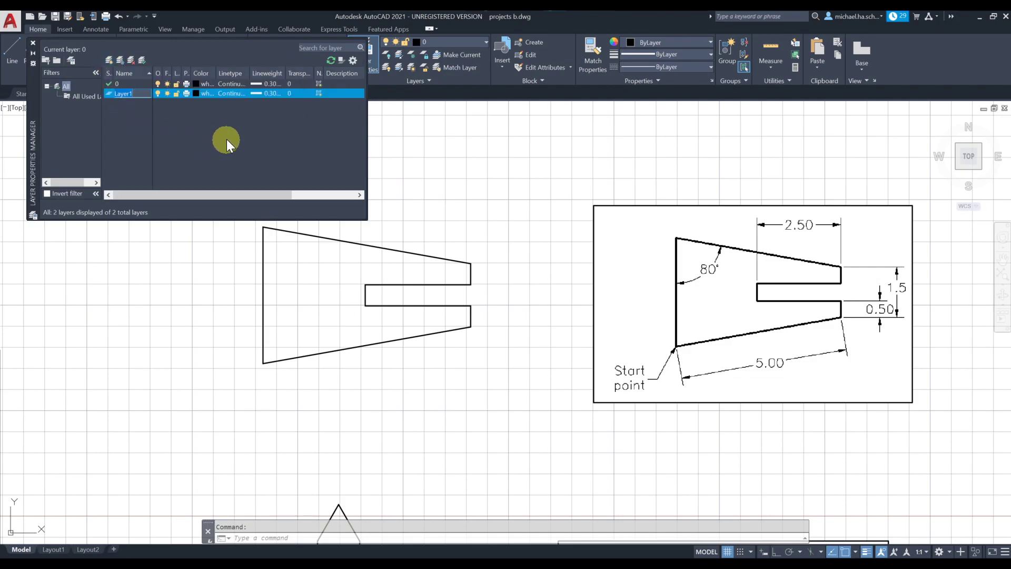
type("Dim")
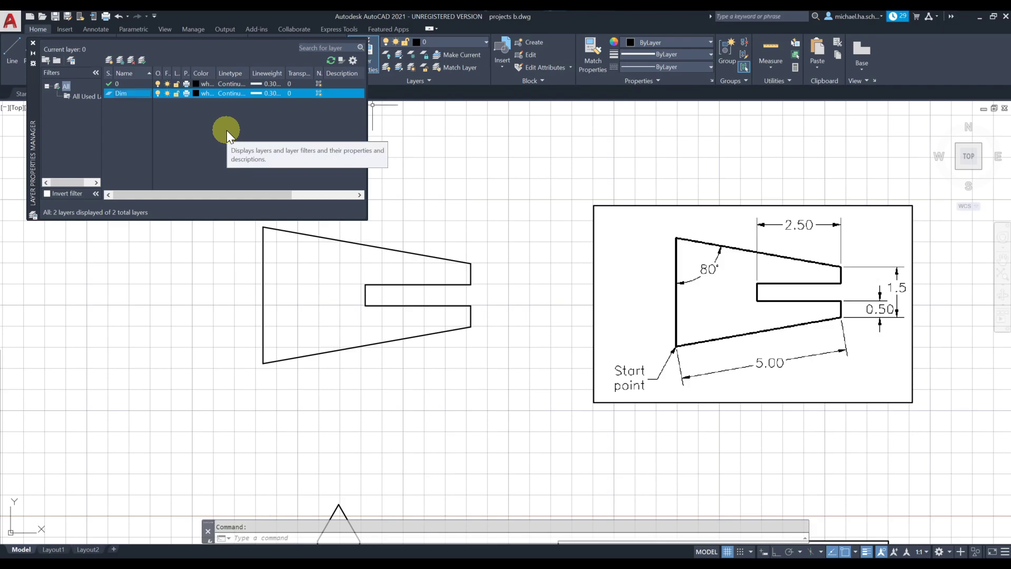
Step: Set the Dim layer's color to blue and its lineweight to Default, and close the layer manager
left_click(195, 93)
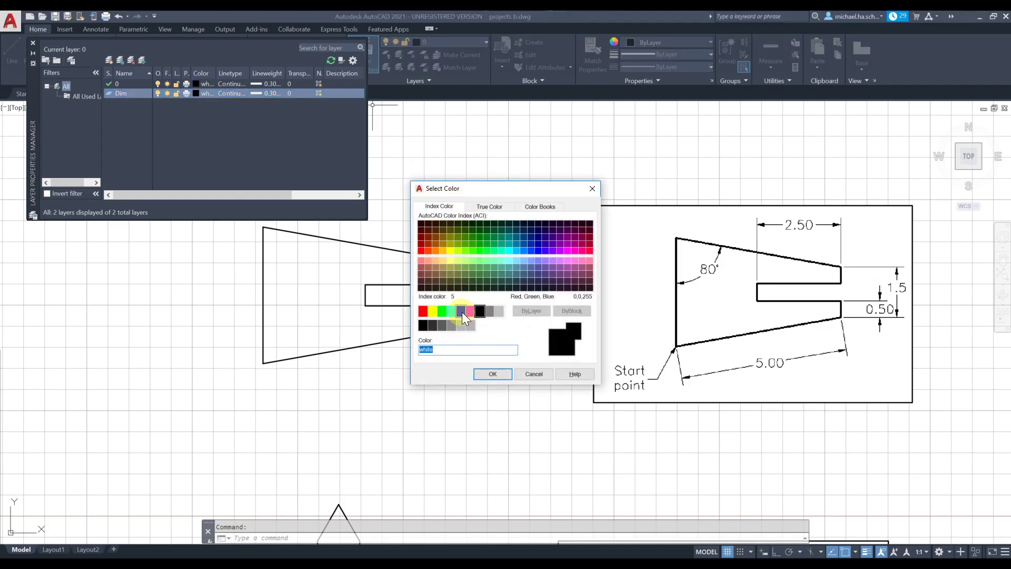
left_click(463, 312)
left_click(492, 373)
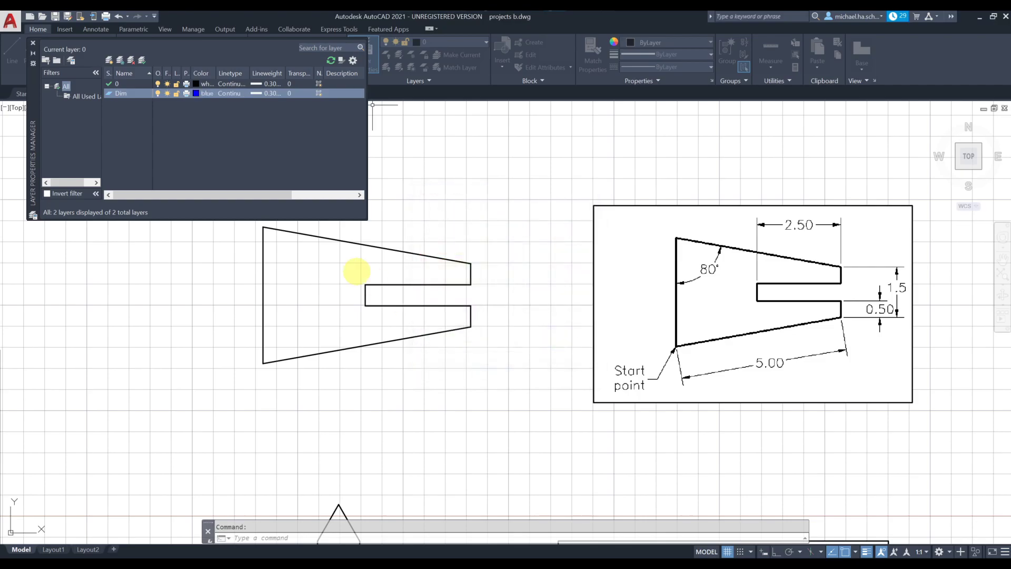
left_click(266, 93)
scroll(532, 258, "up", 1)
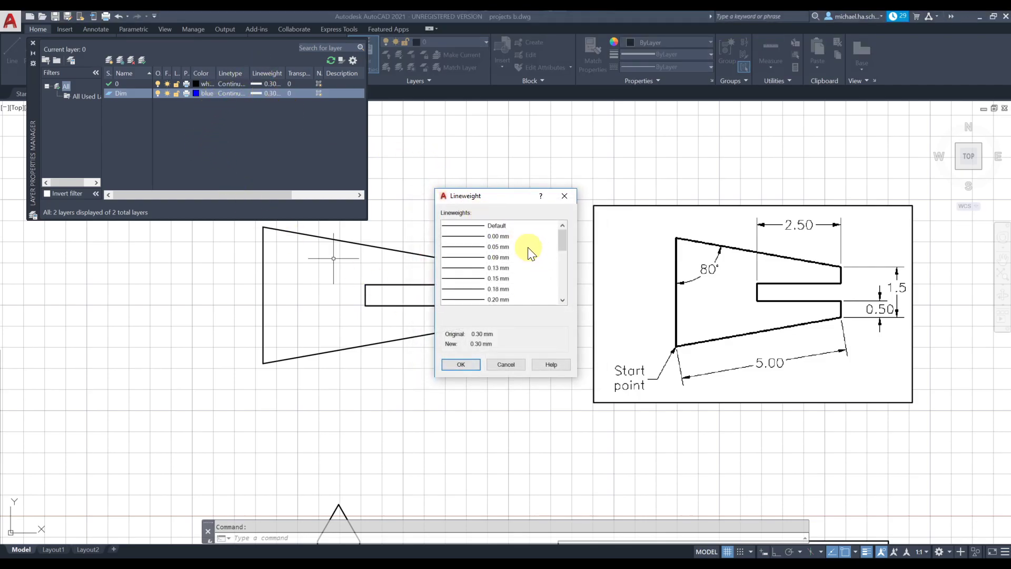
left_click(497, 226)
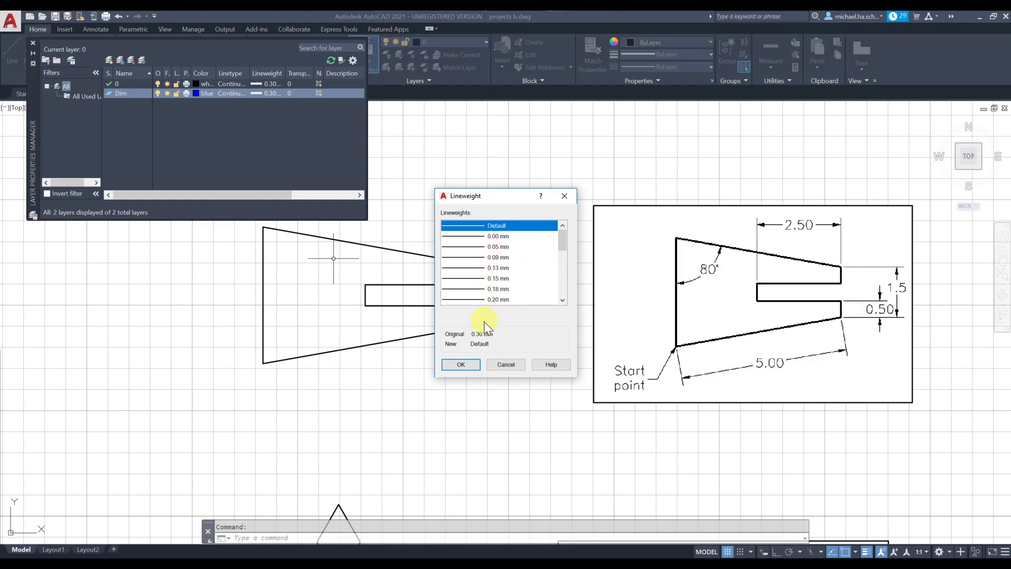
left_click(460, 365)
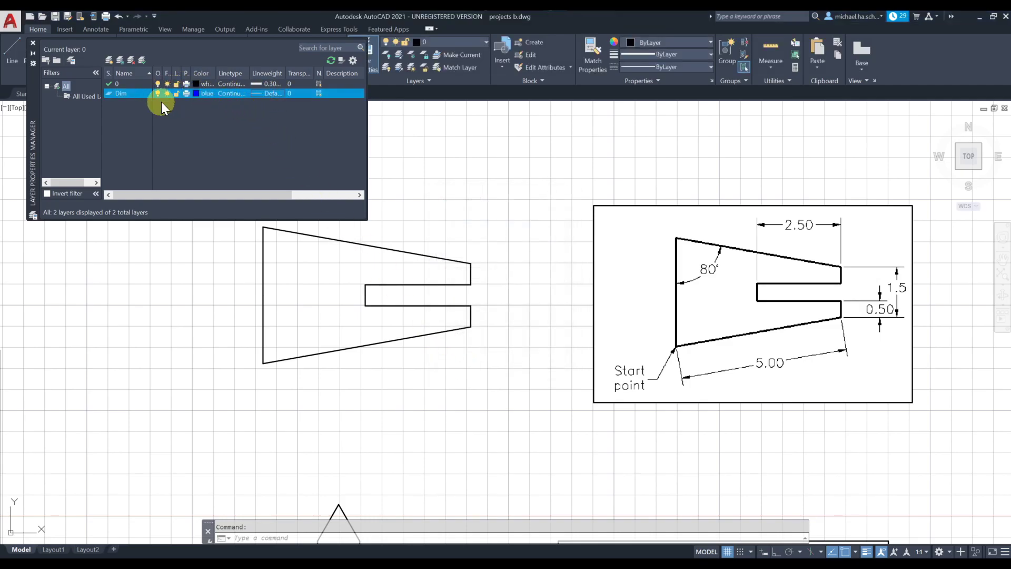
left_click(33, 42)
Step: Make Dim the current layer and bring up the annotation tools
left_click(467, 42)
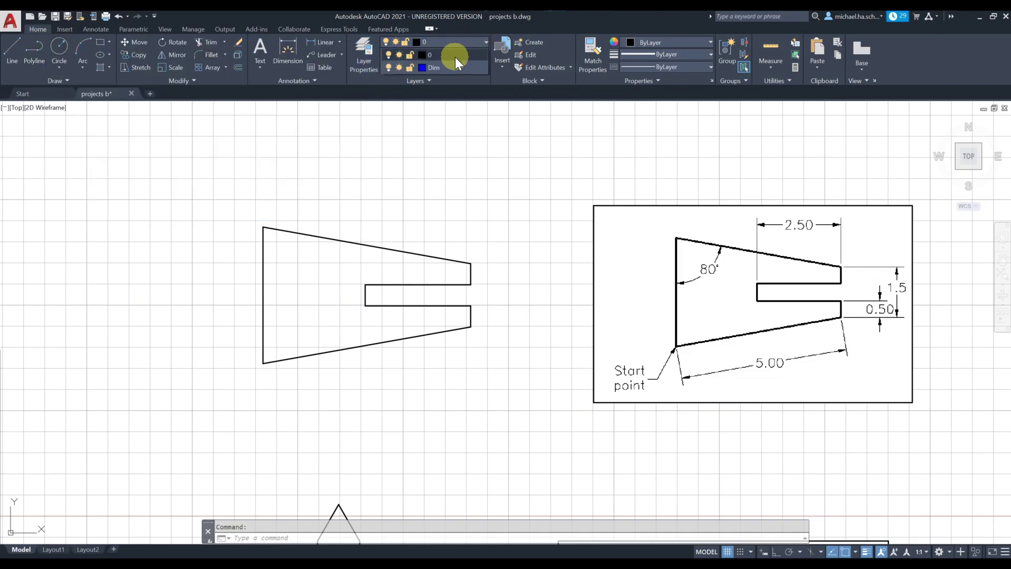
left_click(449, 65)
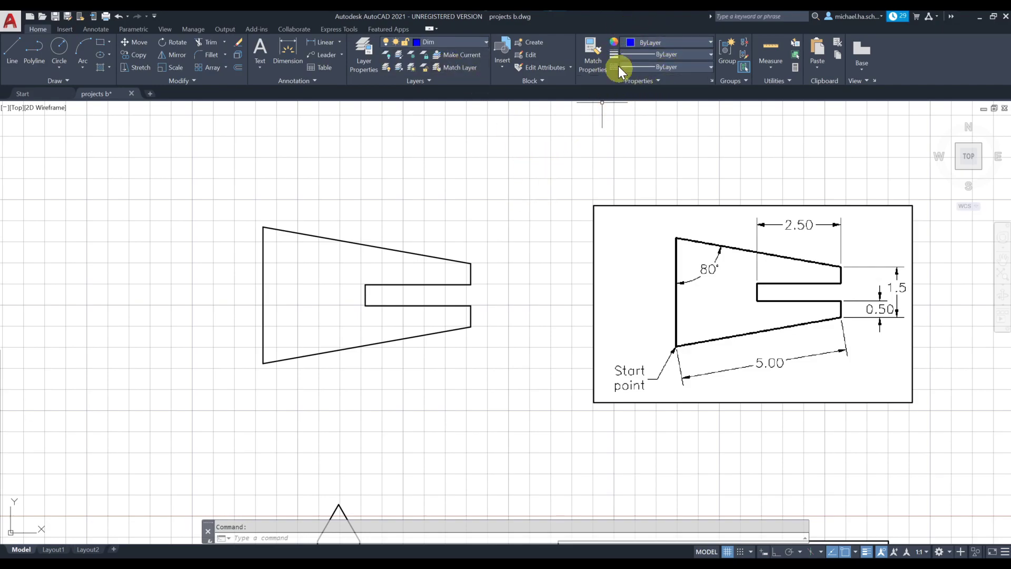
left_click(652, 44)
left_click(652, 44)
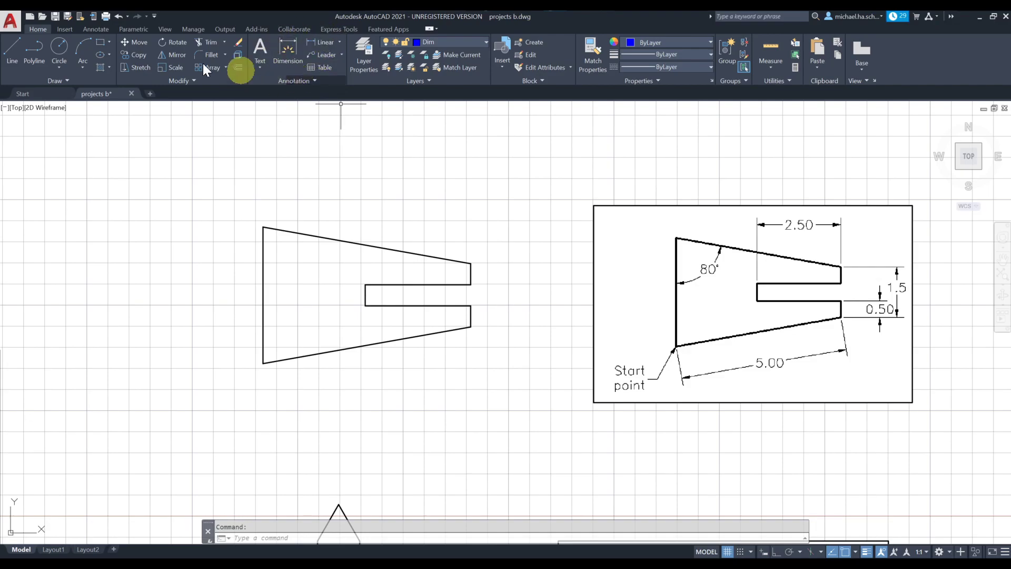
left_click(98, 28)
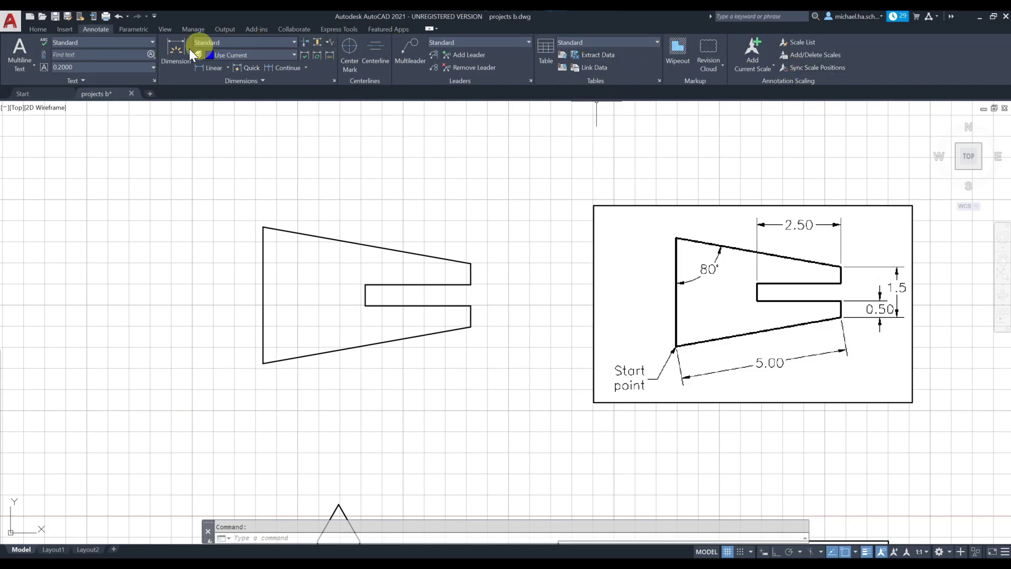
left_click(44, 28)
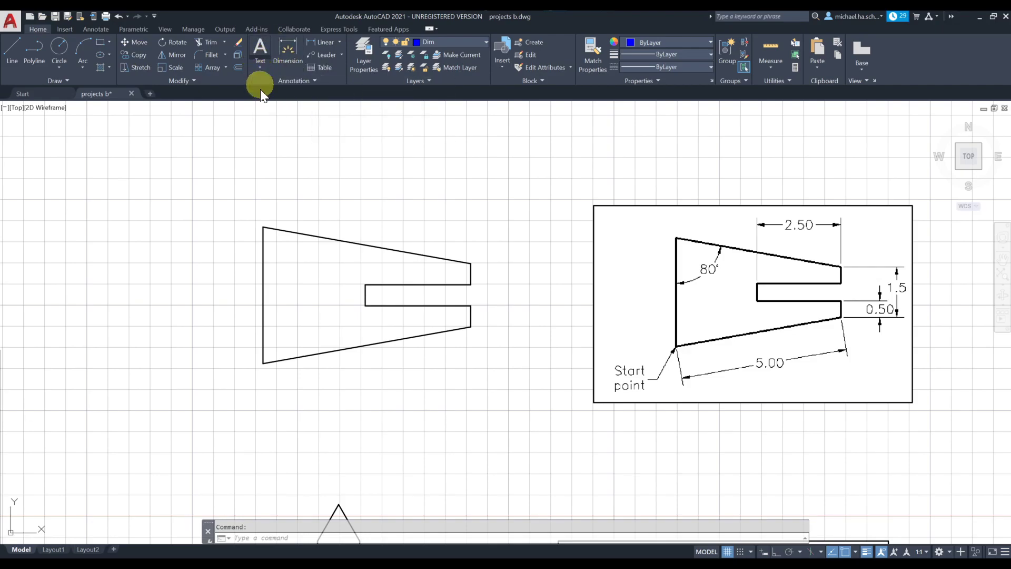
scroll(288, 159, "down", 3)
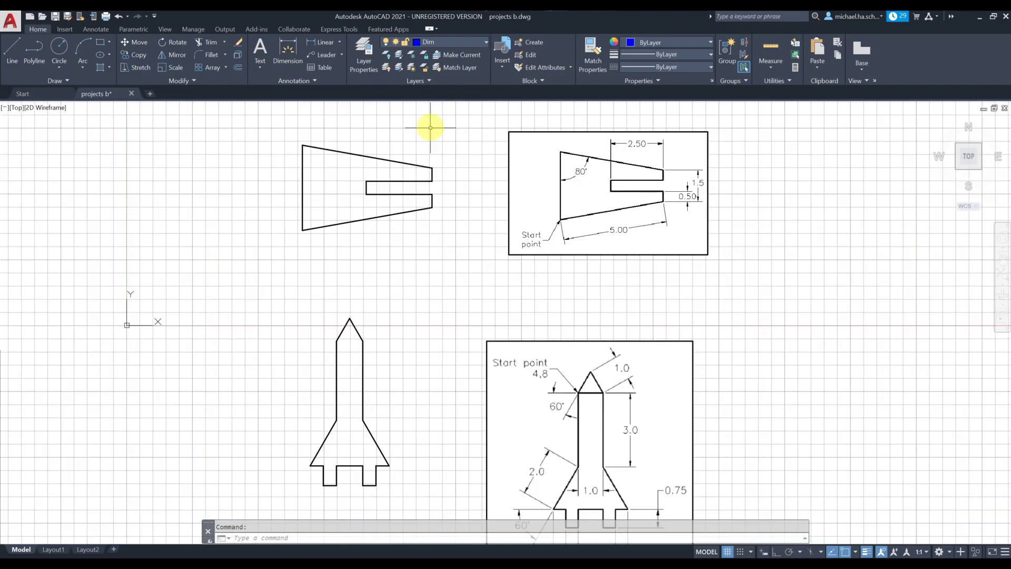
middle_click_drag(463, 176, 444, 194)
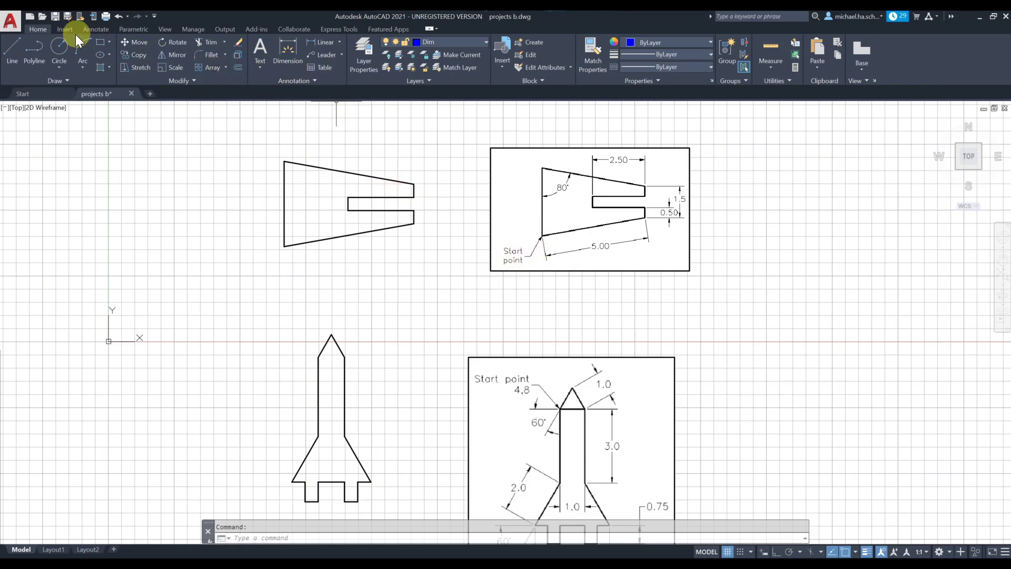
left_click(96, 29)
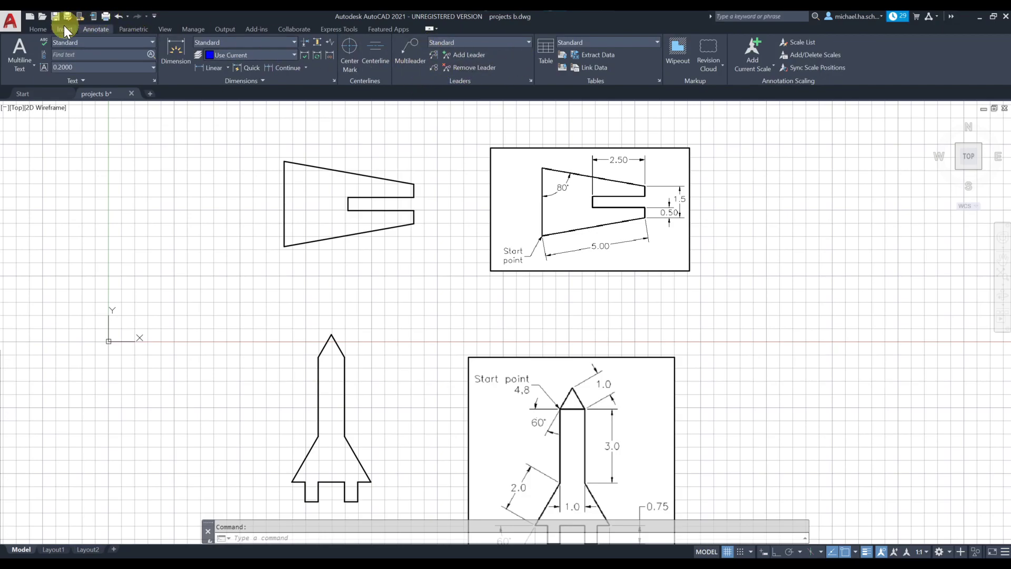
Step: Add a leader reading "Start point" at the wedge's lower-left corner, and enlarge the command line window to show three history lines
left_click(40, 30)
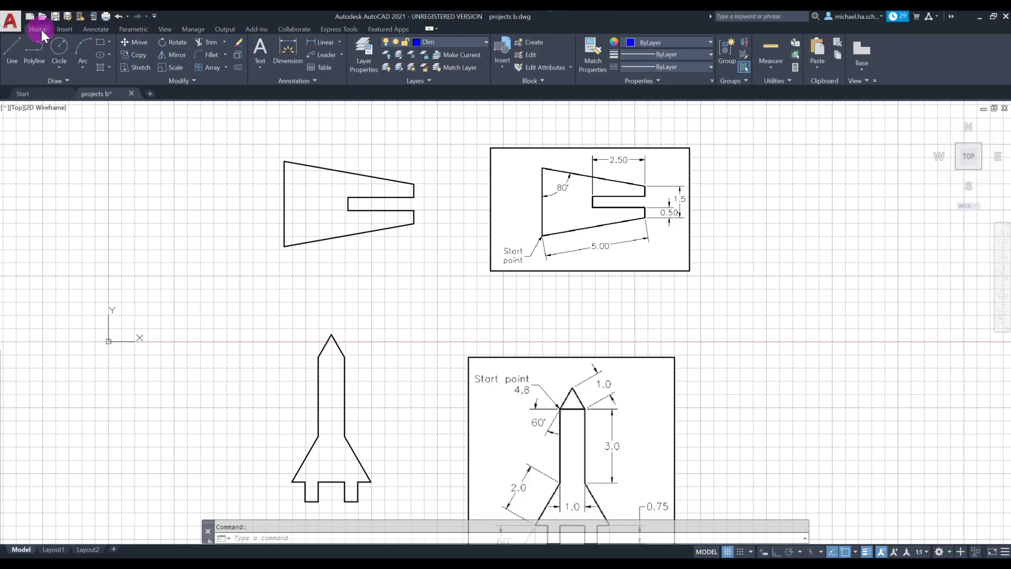
left_click(342, 55)
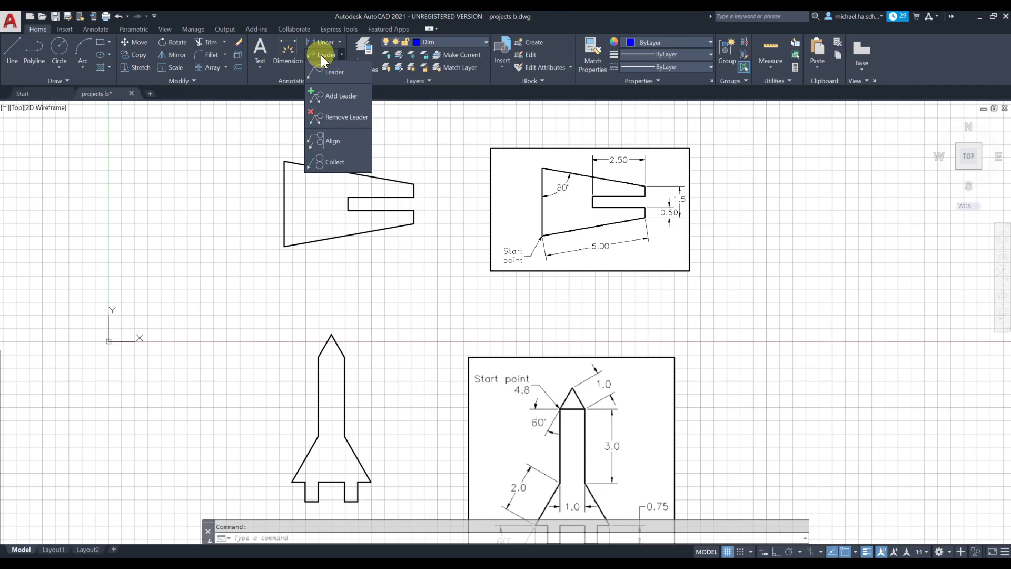
left_click(324, 71)
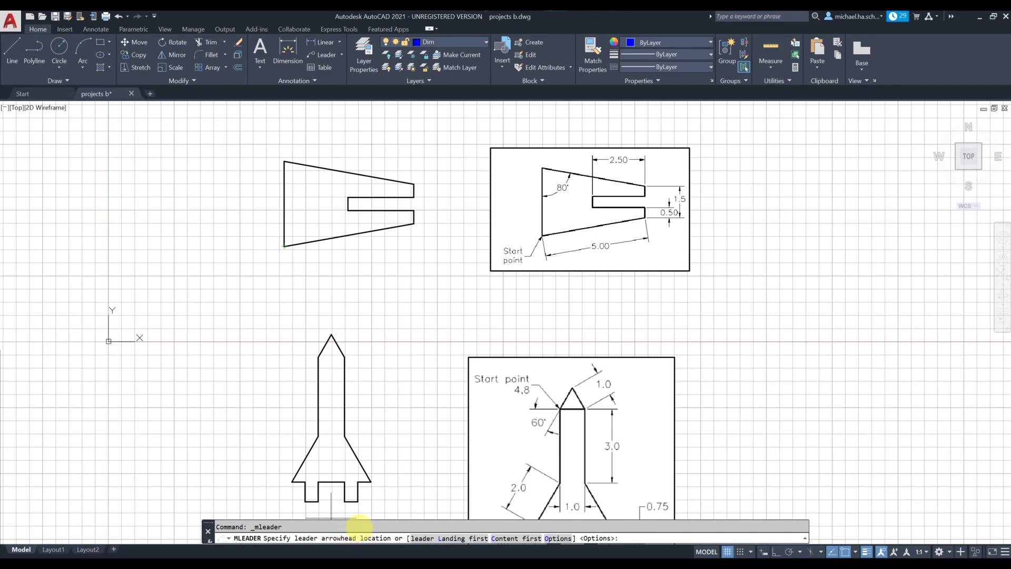
left_click_drag(356, 522, 361, 453)
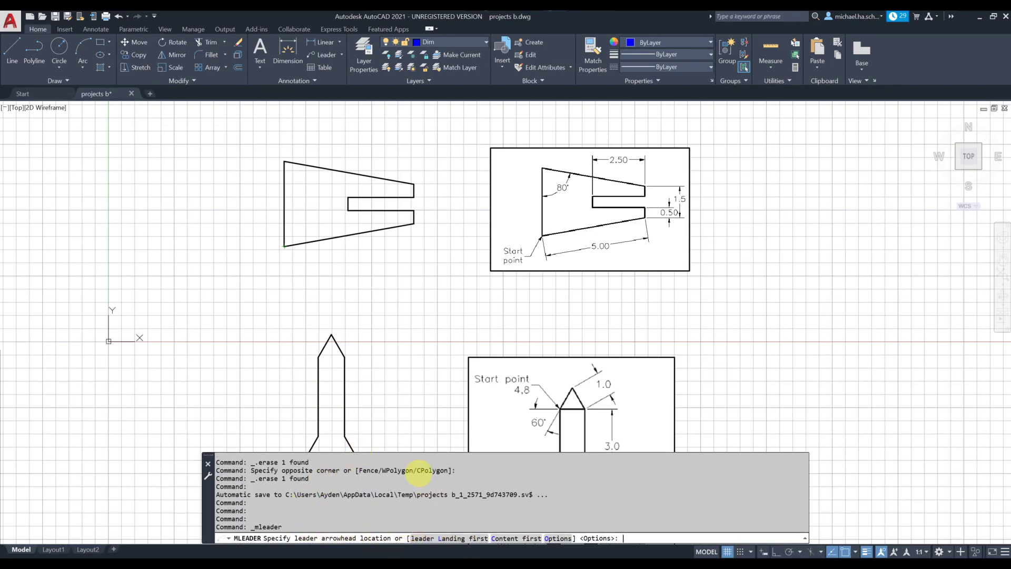
left_click_drag(380, 453, 379, 504)
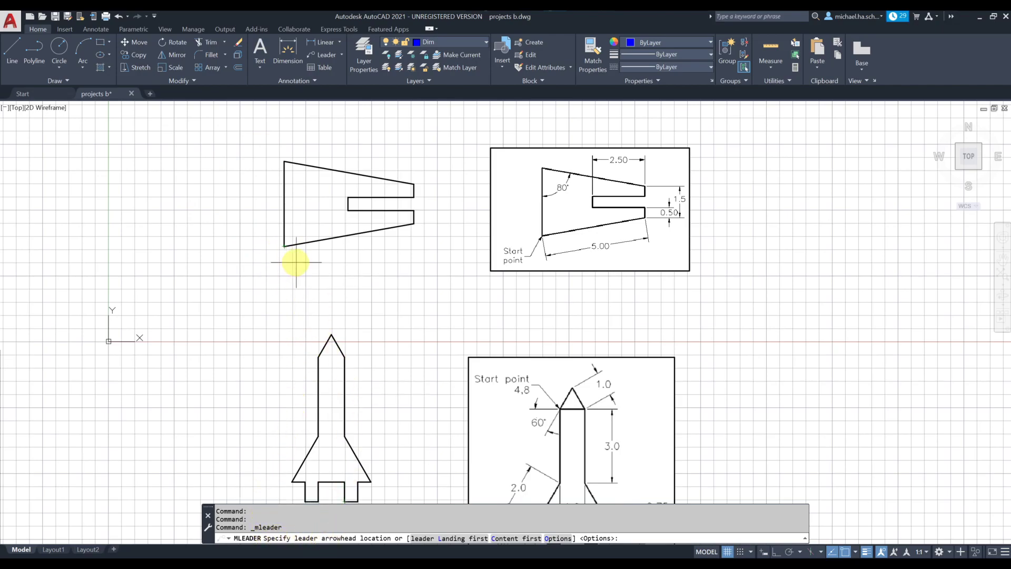
left_click(284, 246)
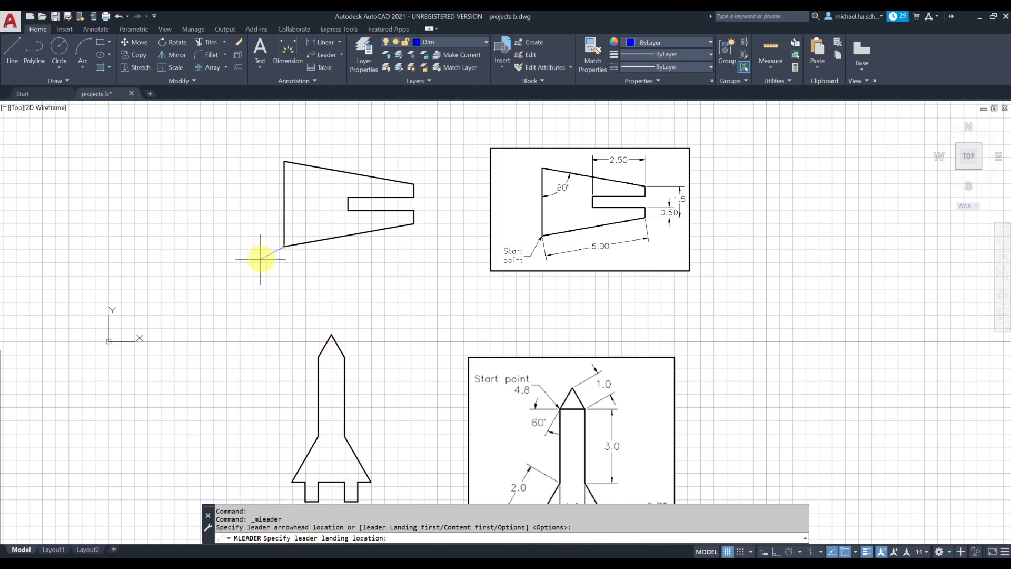
scroll(270, 259, "up", 5)
scroll(290, 233, "down", 3)
scroll(289, 239, "down", 2)
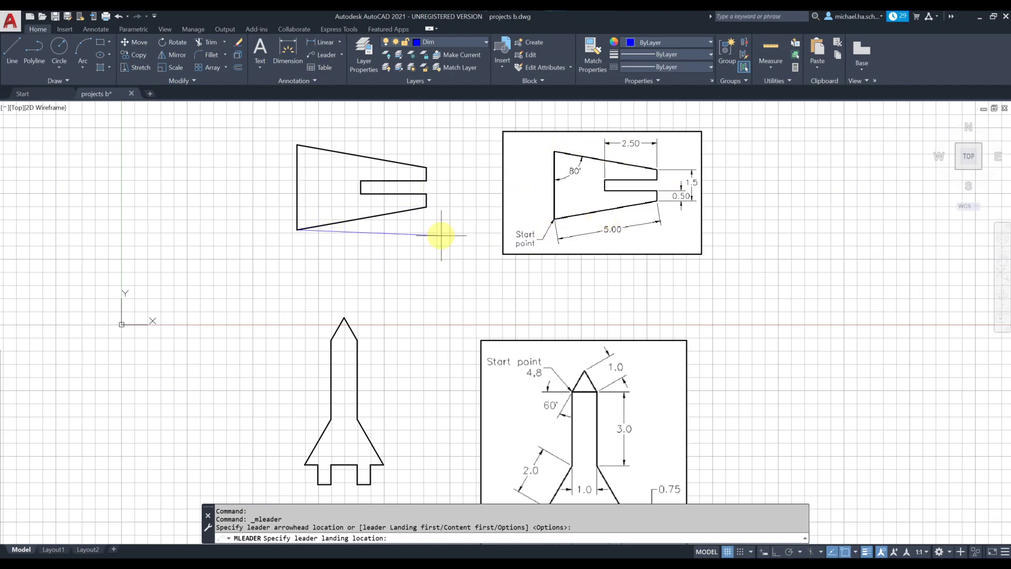
left_click(287, 246)
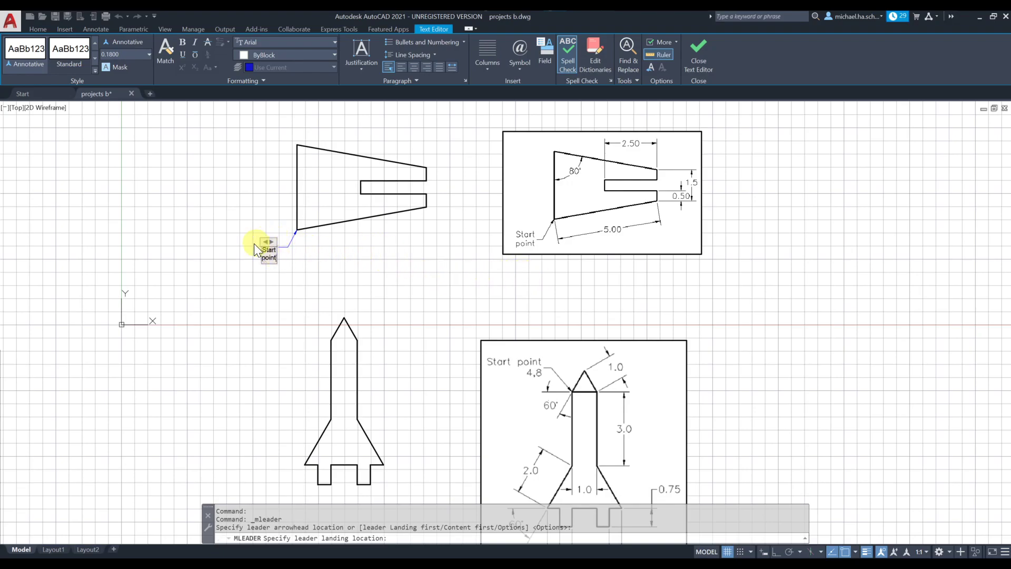
left_click(345, 259)
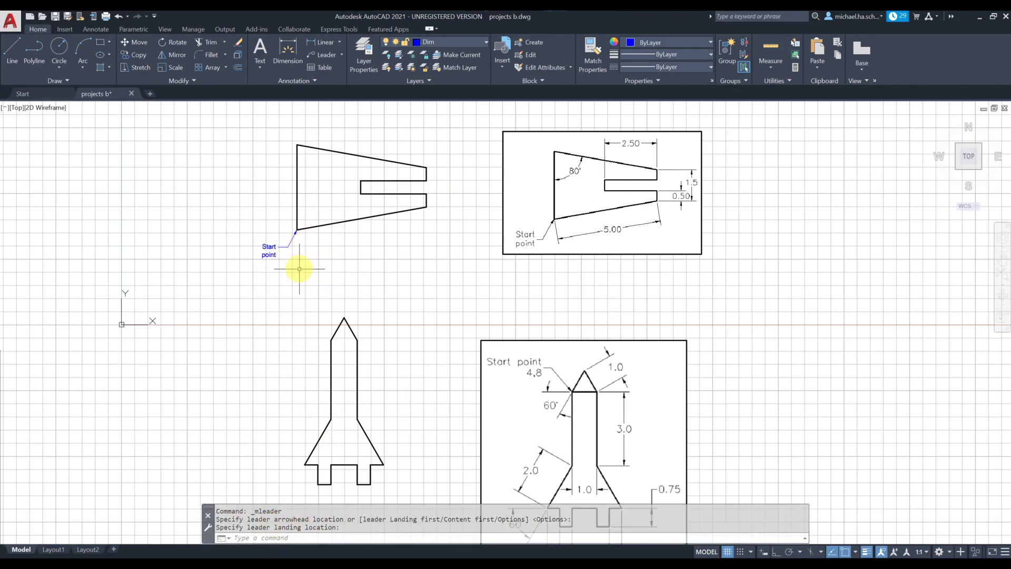
scroll(284, 230, "up", 4)
scroll(334, 217, "down", 2)
middle_click_drag(338, 232, 259, 305)
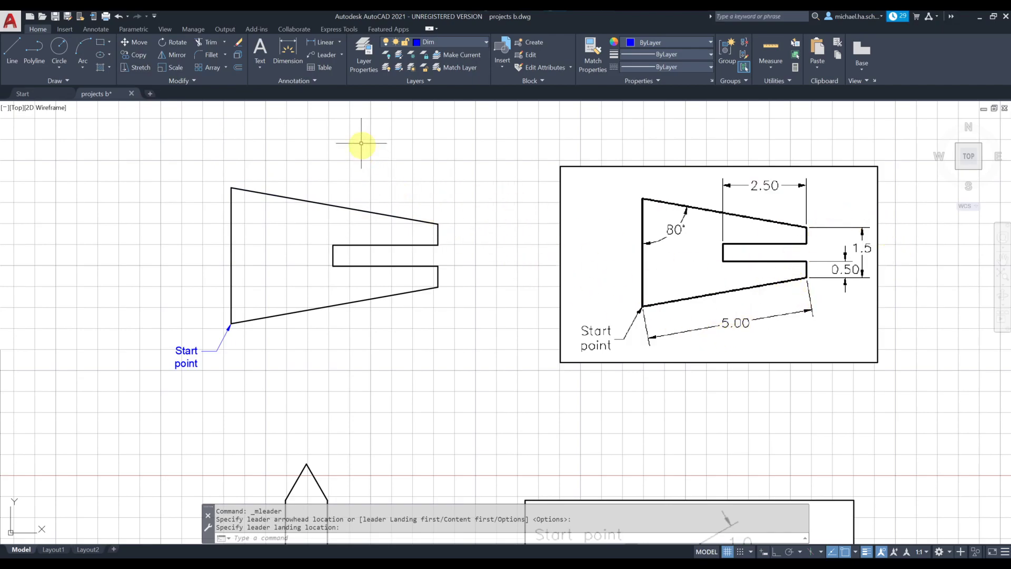
left_click(287, 55)
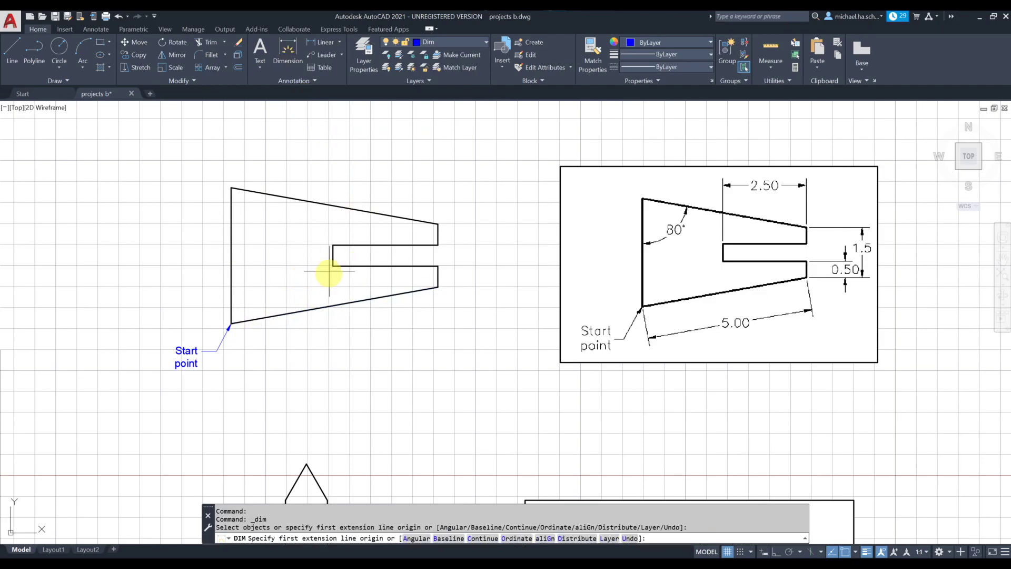
key("Return")
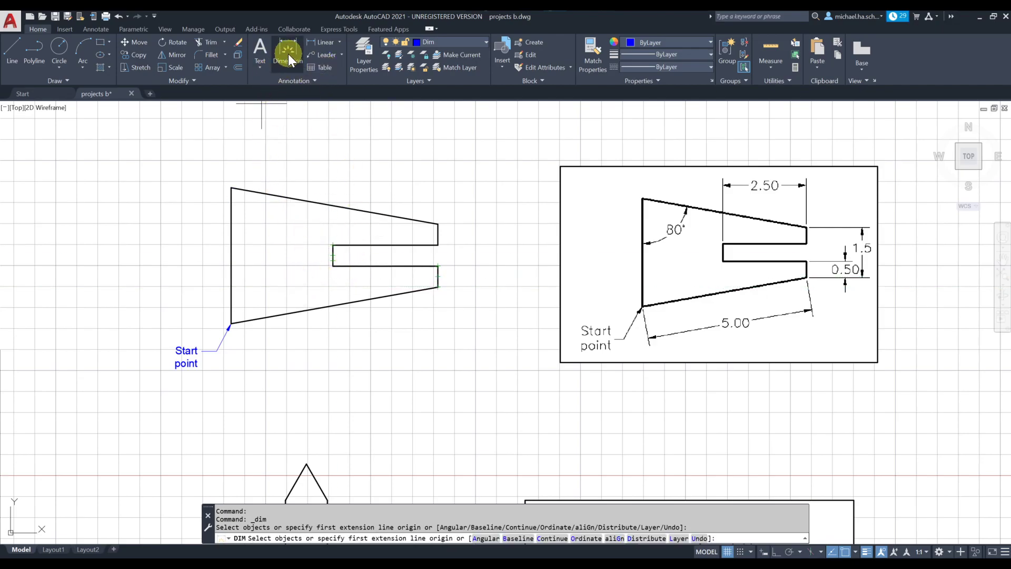
key("Return")
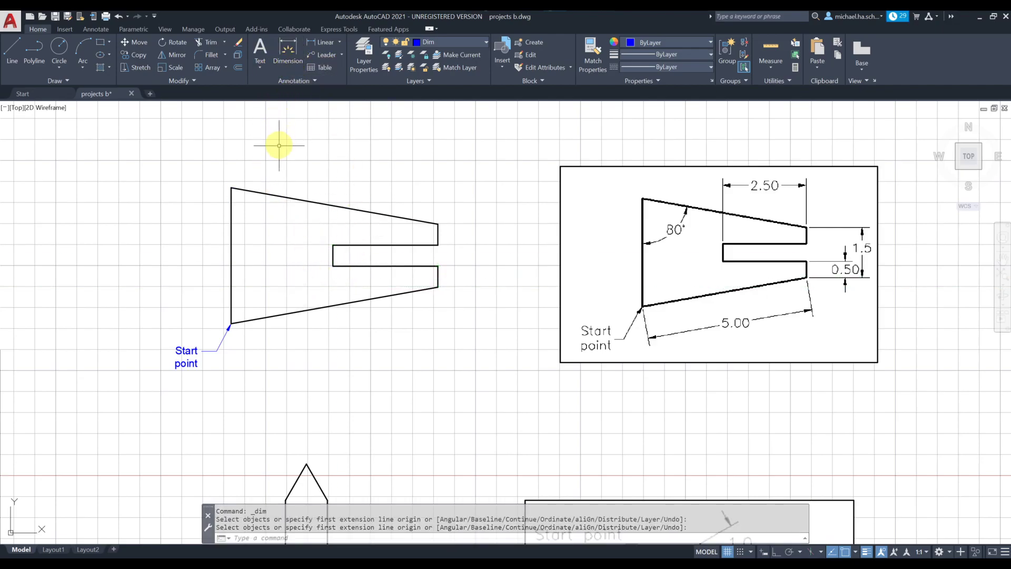
Step: Try a linear dimension between the two ends of the wedge's lower sloped edge
left_click(339, 43)
left_click(331, 59)
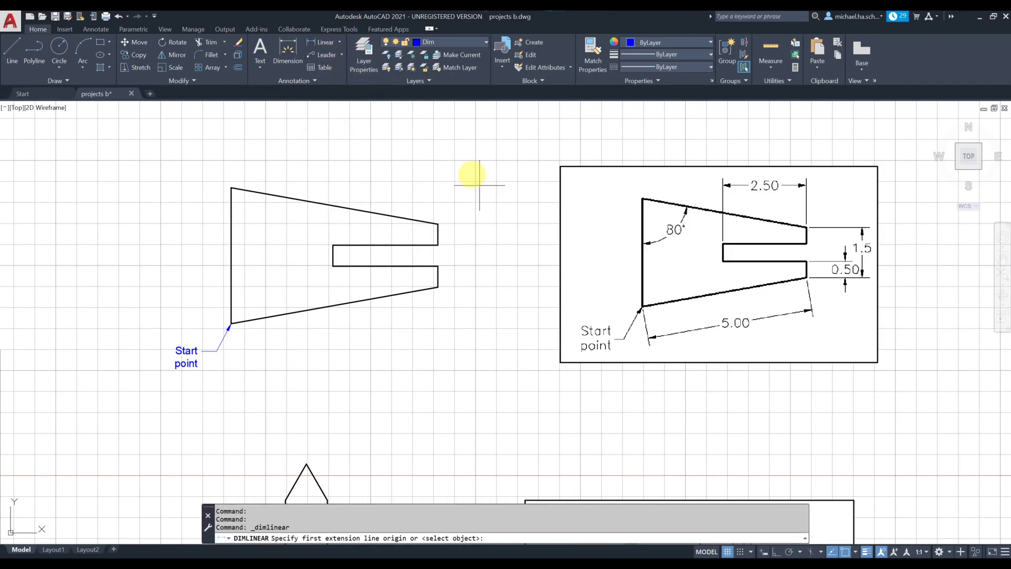
left_click(230, 324)
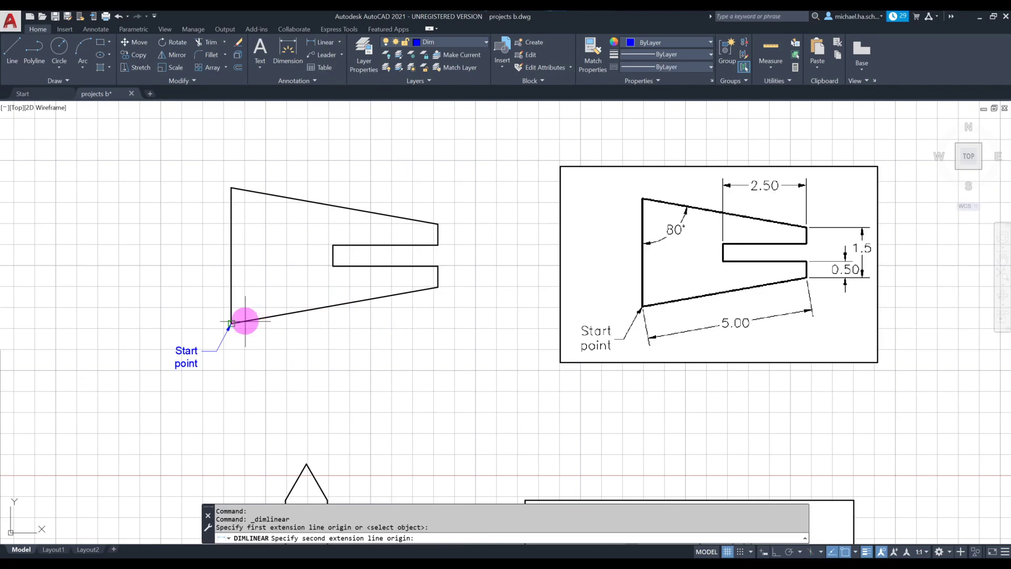
left_click(438, 287)
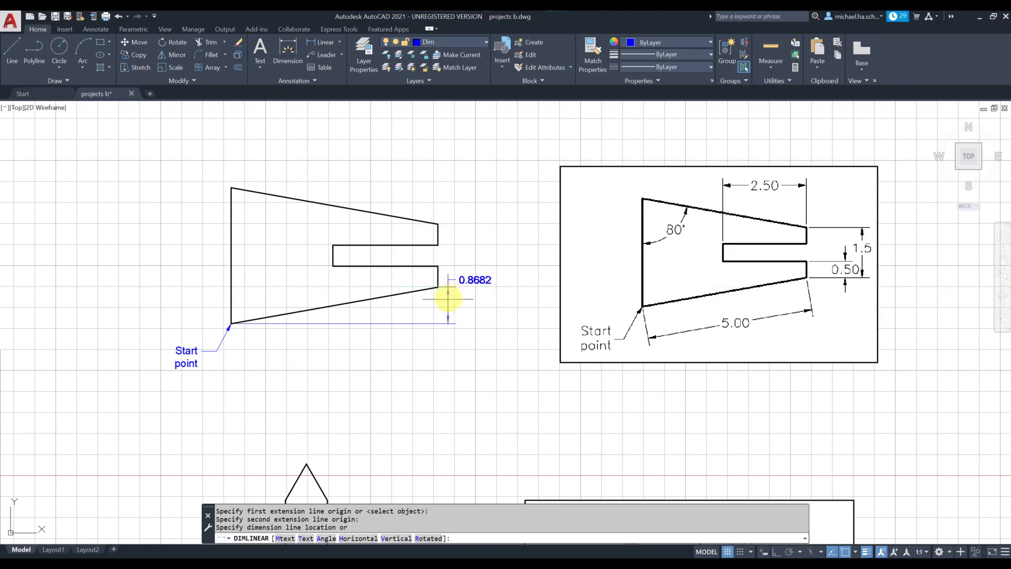
key("Escape")
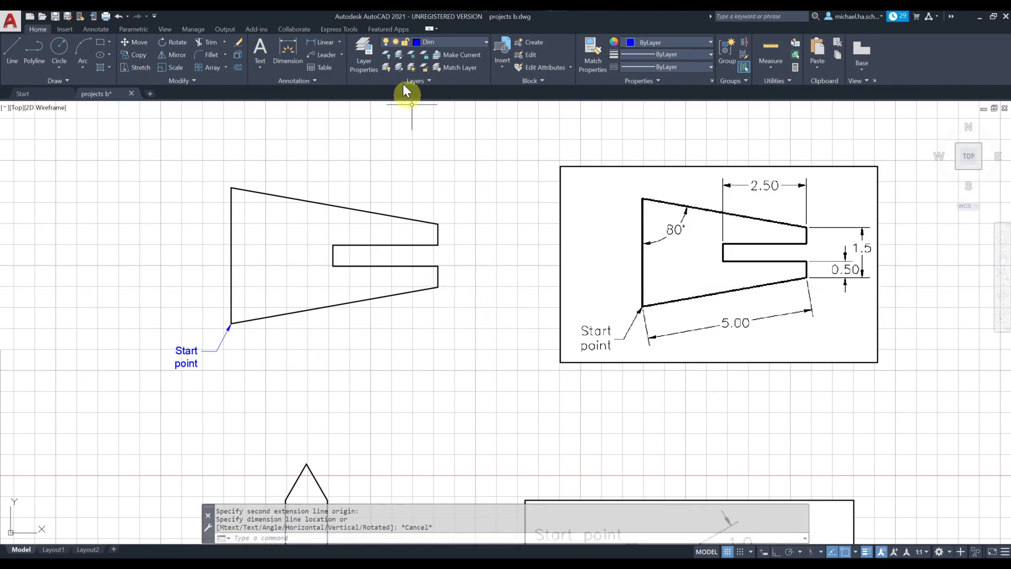
Step: Add a horizontal linear dimension for the slot's length, placed above the wedge's upper sloped edge
left_click(326, 45)
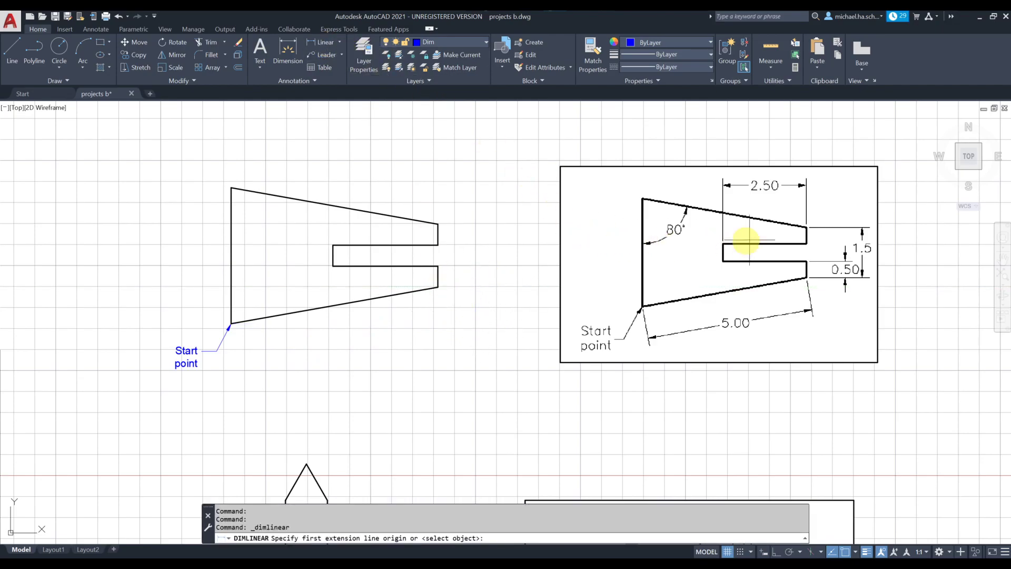
left_click(333, 245)
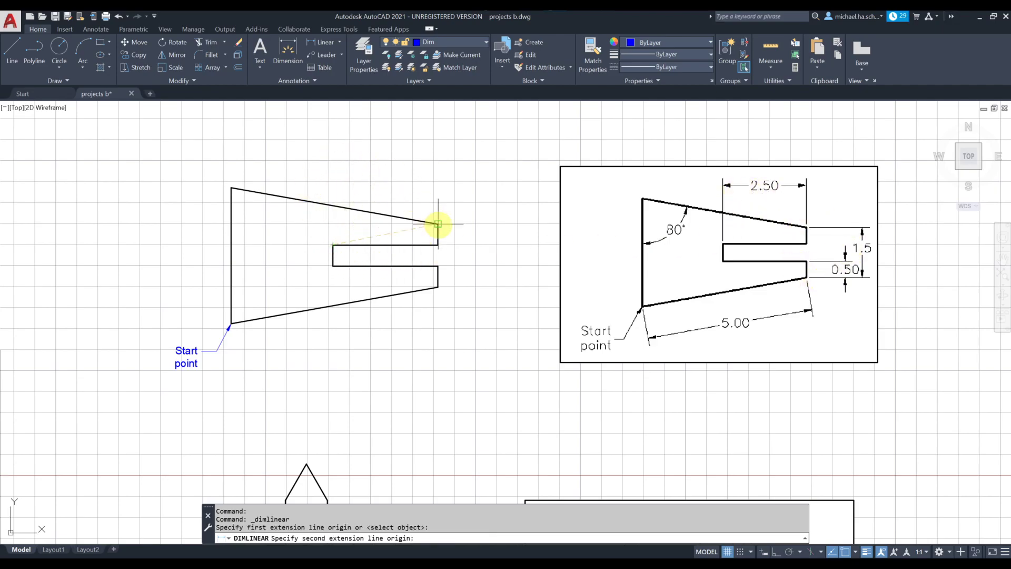
left_click(438, 244)
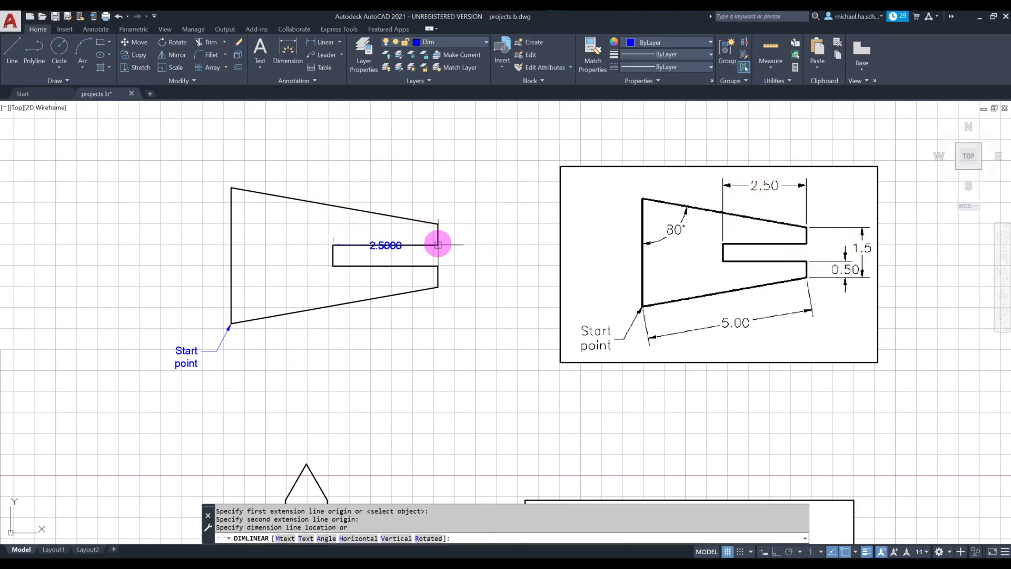
left_click(401, 187)
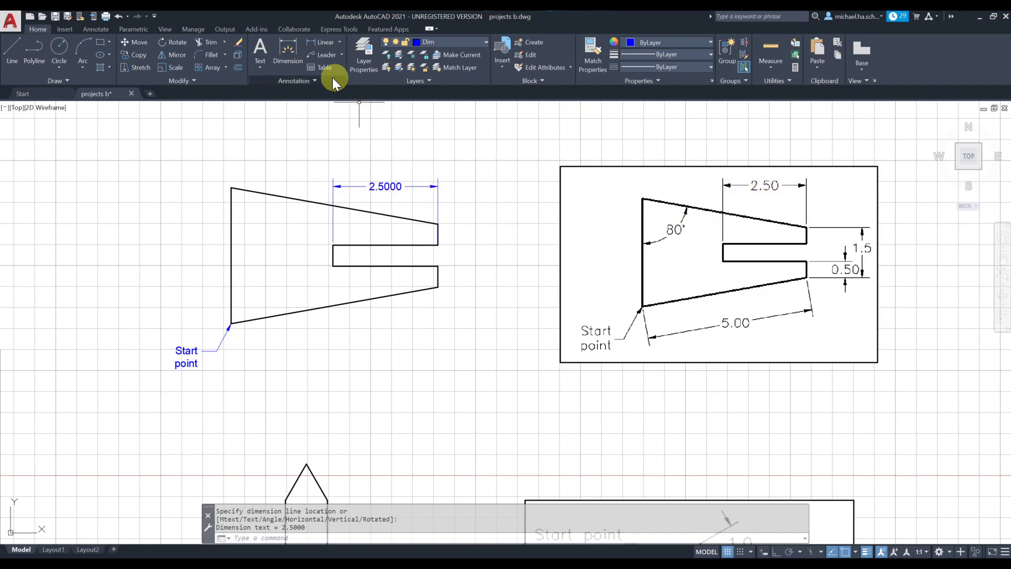
Step: Add a vertical linear dimension for the short edge below the slot opening, placed just right of the wedge
left_click(327, 43)
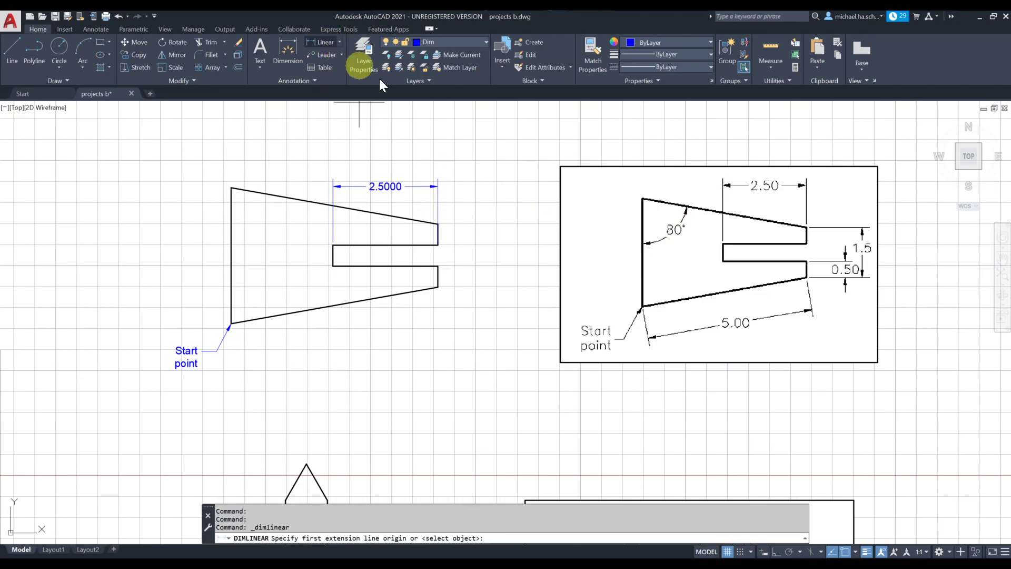
left_click(442, 284)
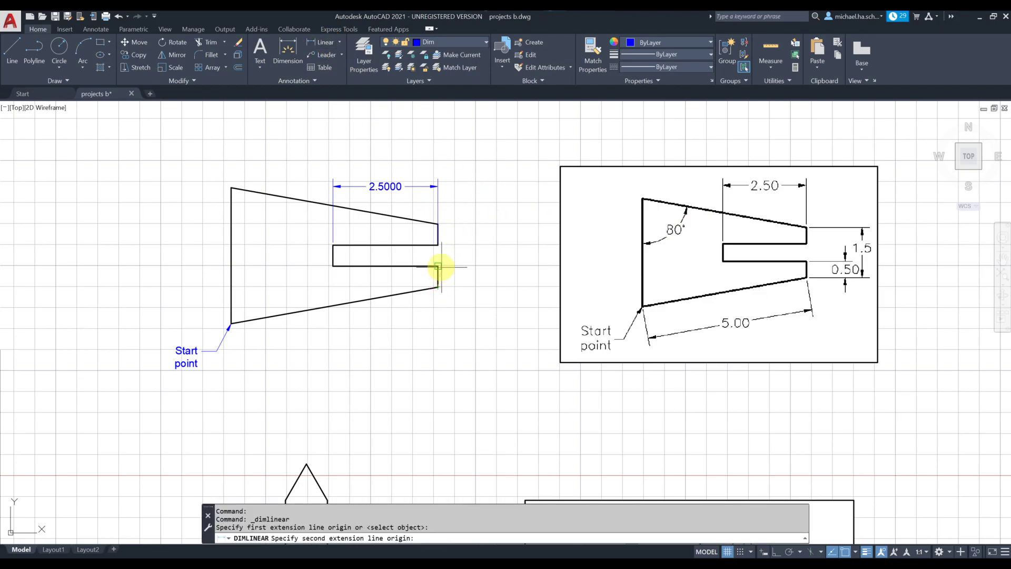
left_click(438, 267)
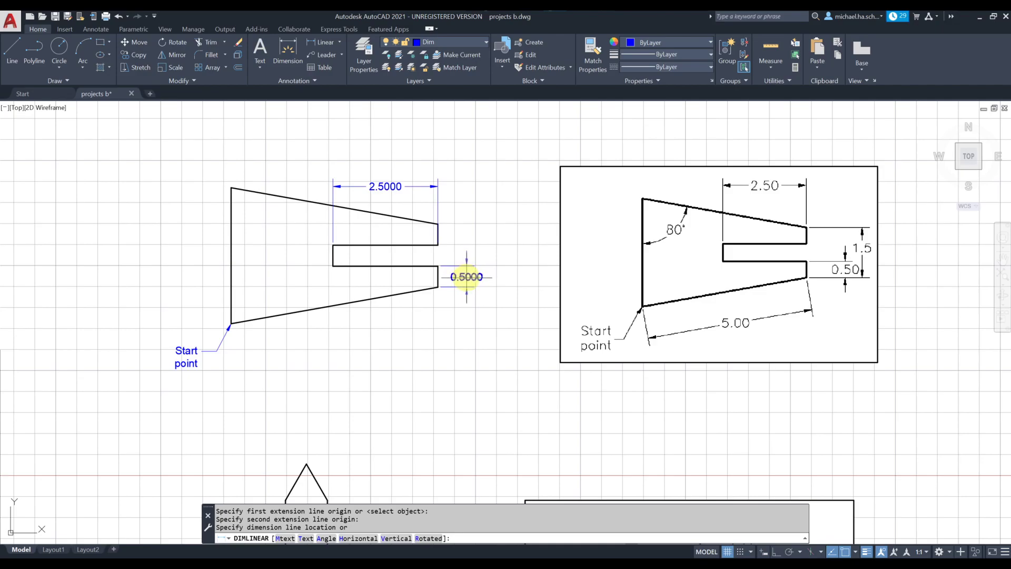
left_click(465, 276)
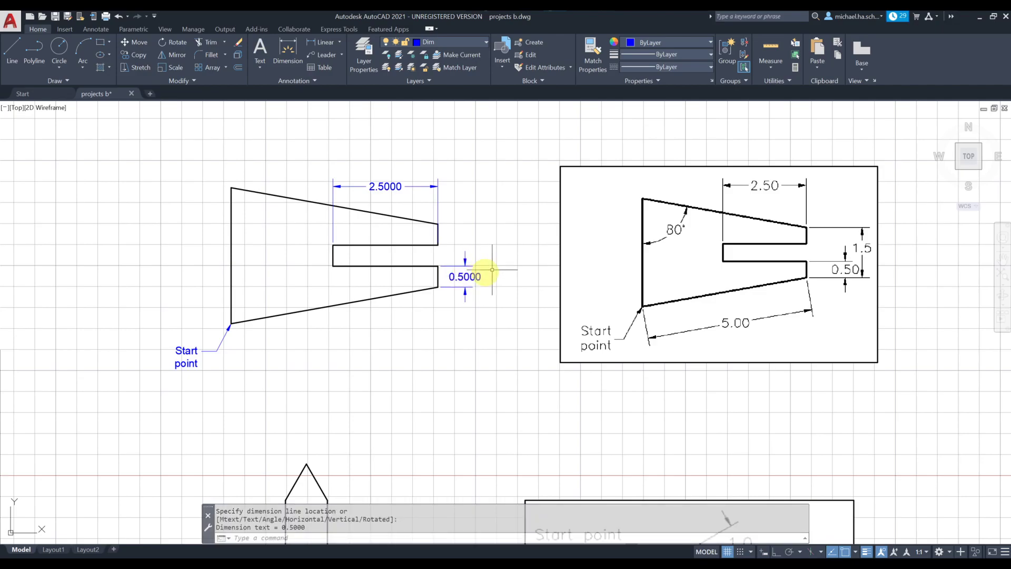
Step: Add a vertical linear dimension for the full height of the wedge's narrow end, outside the short edge's dimension
left_click(321, 42)
left_click(438, 287)
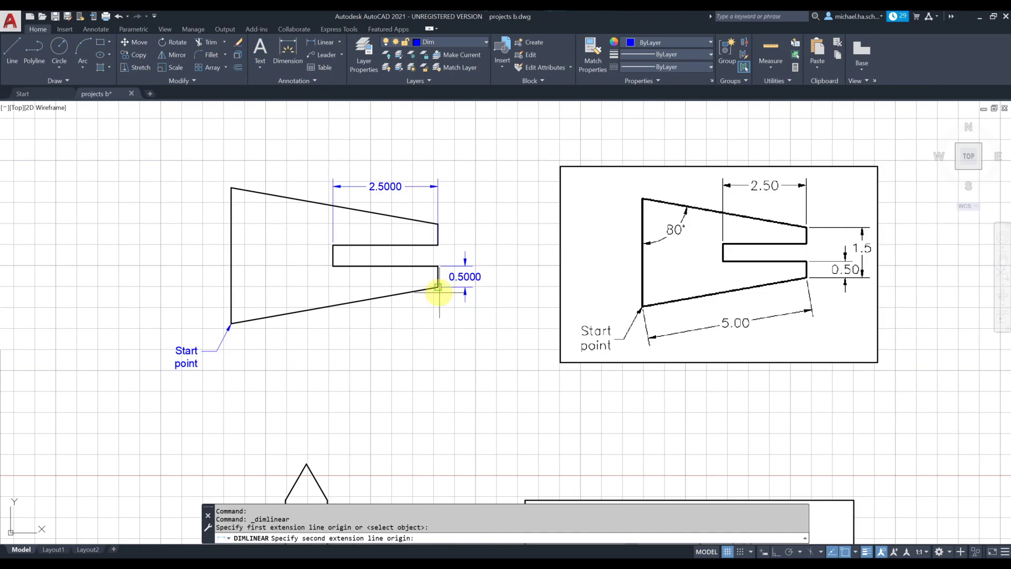
left_click(437, 225)
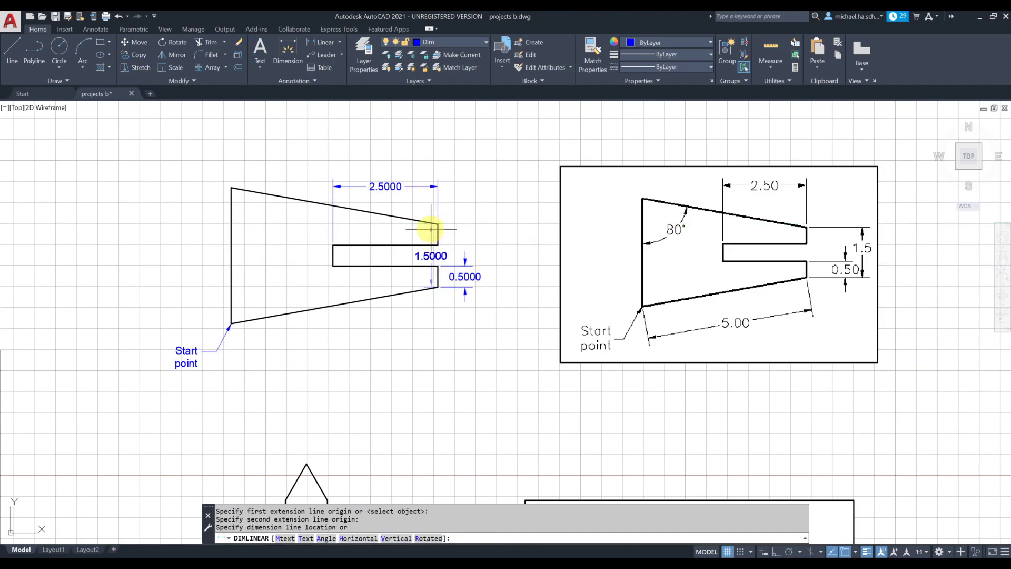
scroll(430, 229, "up", 5)
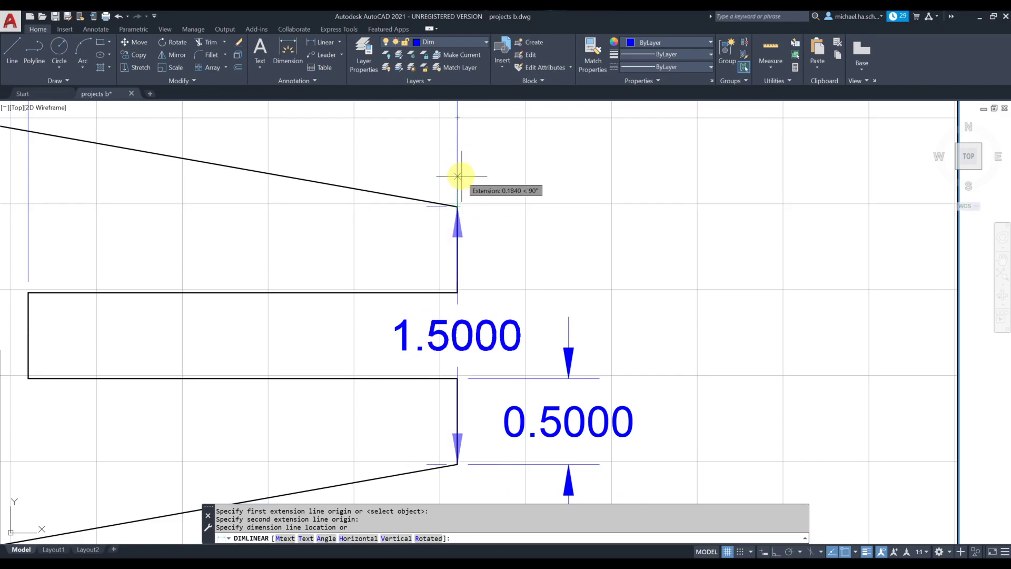
left_click(696, 283)
scroll(587, 260, "down", 6)
middle_click_drag(580, 260, 495, 280)
scroll(540, 272, "up", 3)
scroll(517, 275, "down", 3)
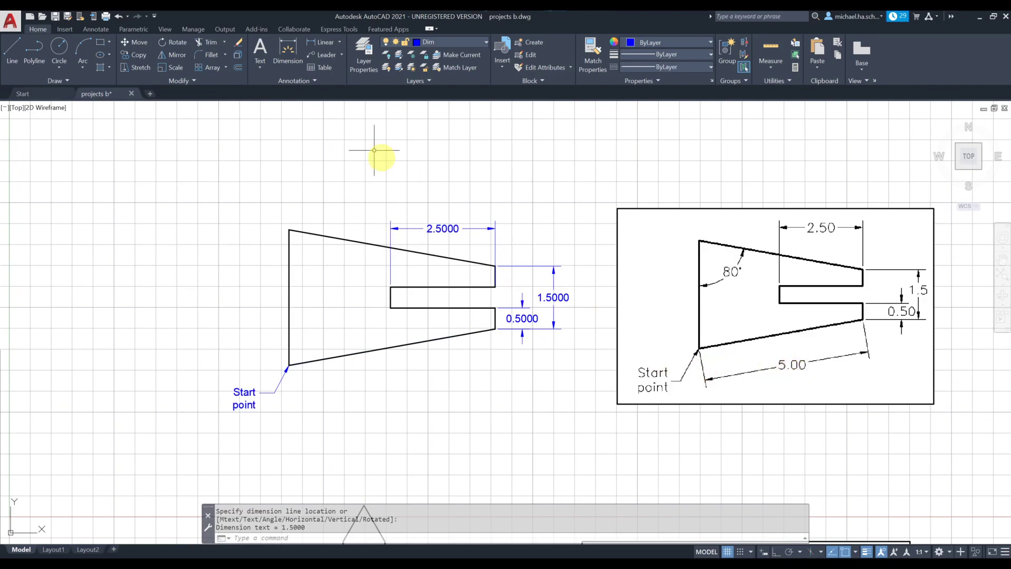
Step: Add an aligned dimension along the wedge's lower sloped edge, placed parallel just below it
left_click(341, 41)
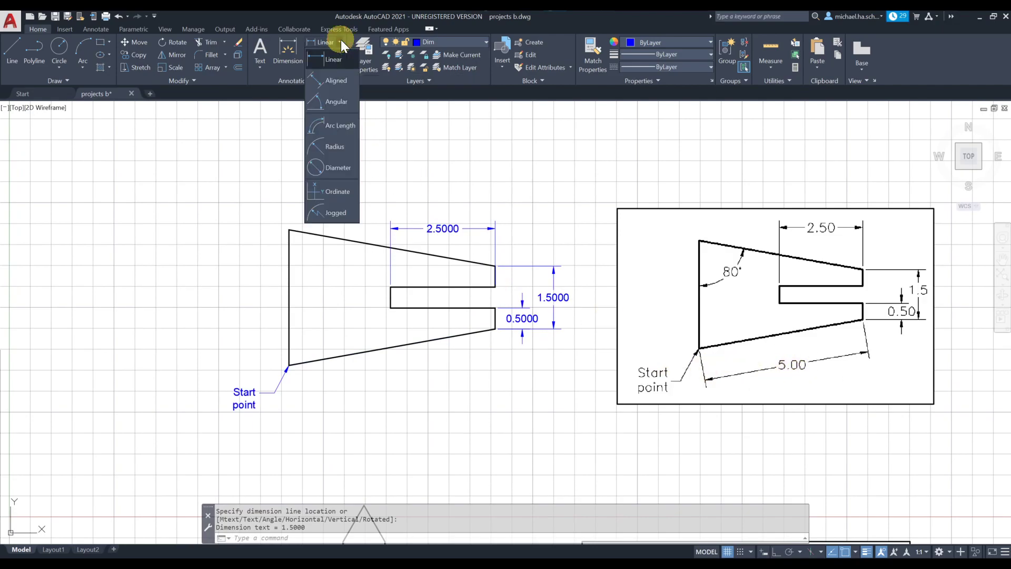
left_click(333, 84)
left_click(299, 362)
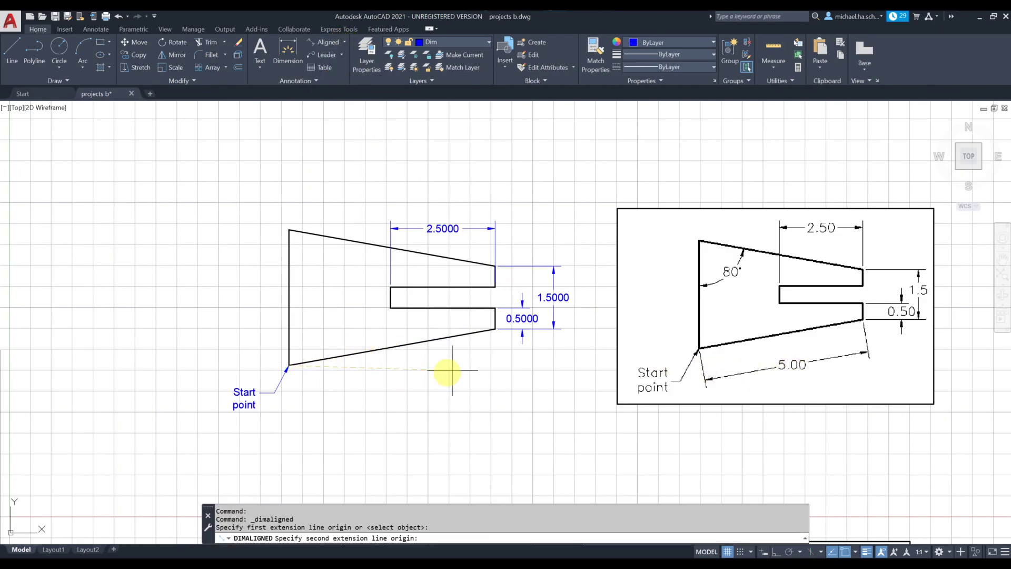
left_click(495, 328)
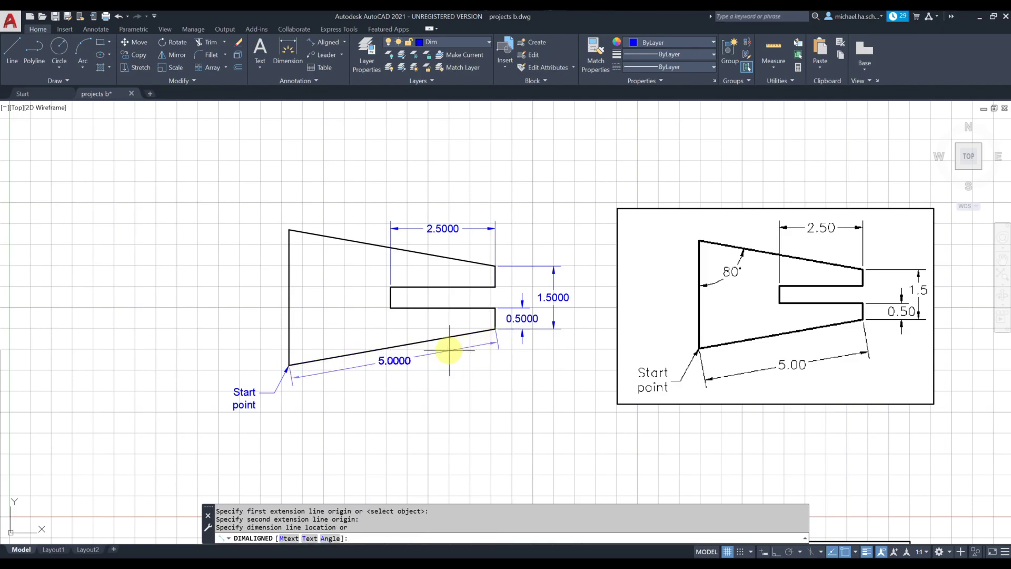
left_click(427, 363)
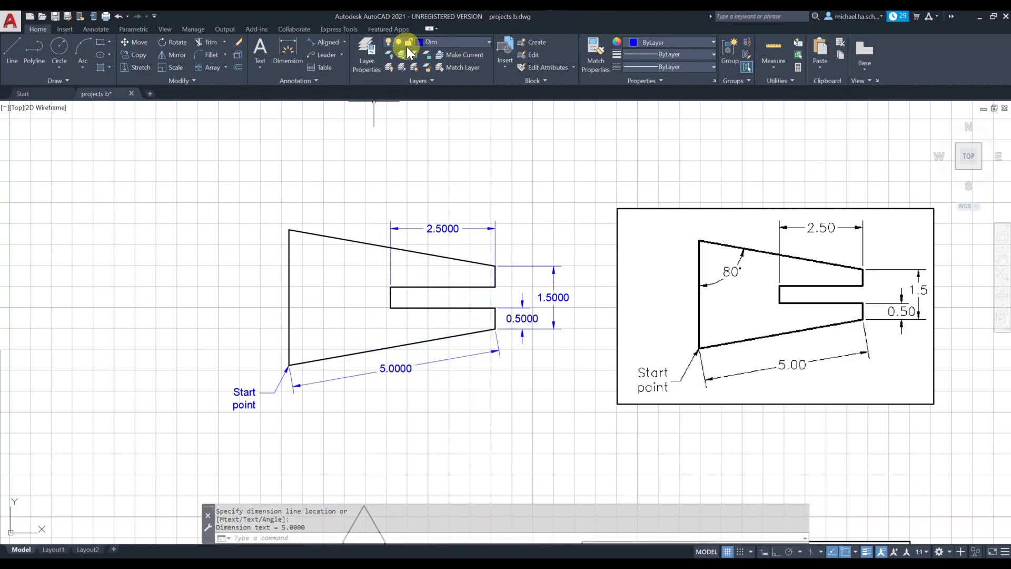
Step: Add an angular dimension between the wedge's upper sloped edge and its long vertical edge, placed inside the corner
left_click(345, 42)
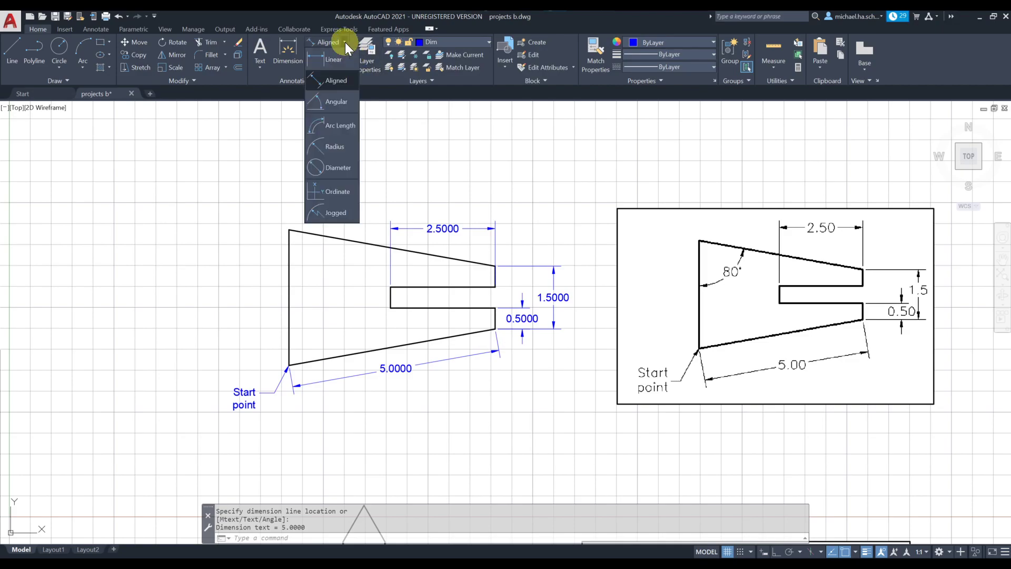
left_click(342, 101)
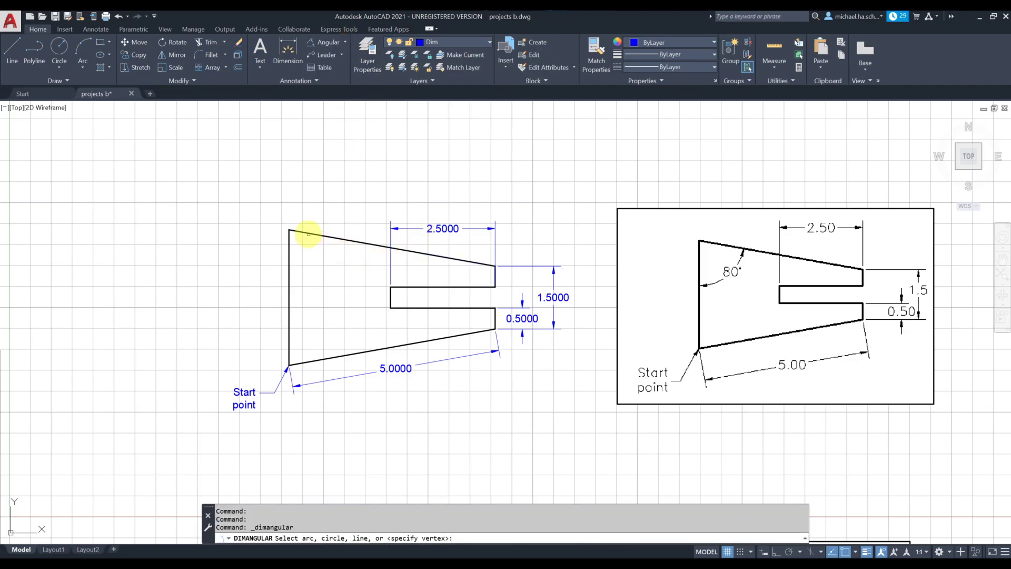
left_click(308, 232)
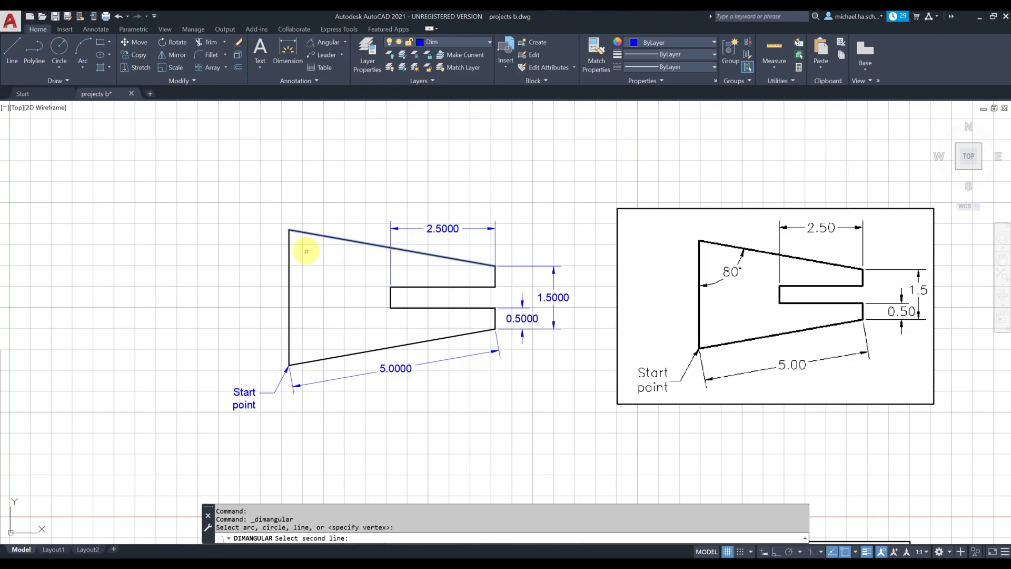
left_click(288, 255)
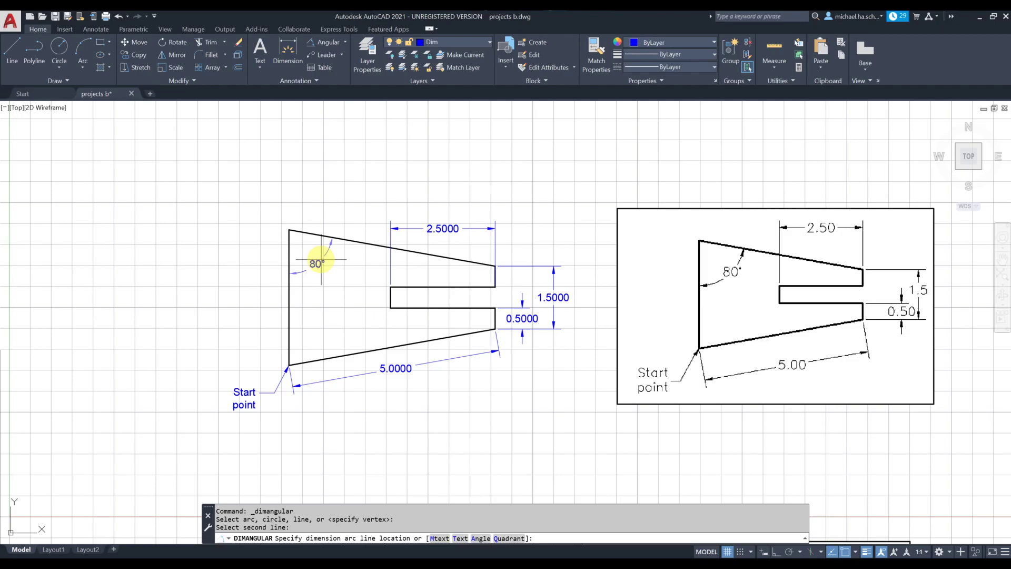
left_click(320, 260)
middle_click_drag(388, 292, 350, 262)
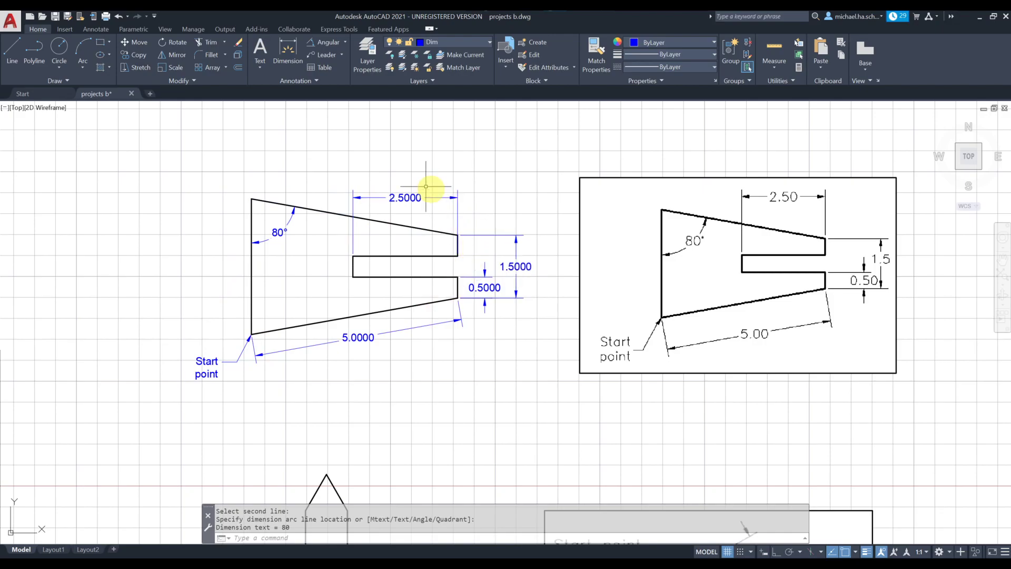
Step: Make layer 0 current and turn off the Dim layer to hide the wedge's dimensions
left_click(448, 43)
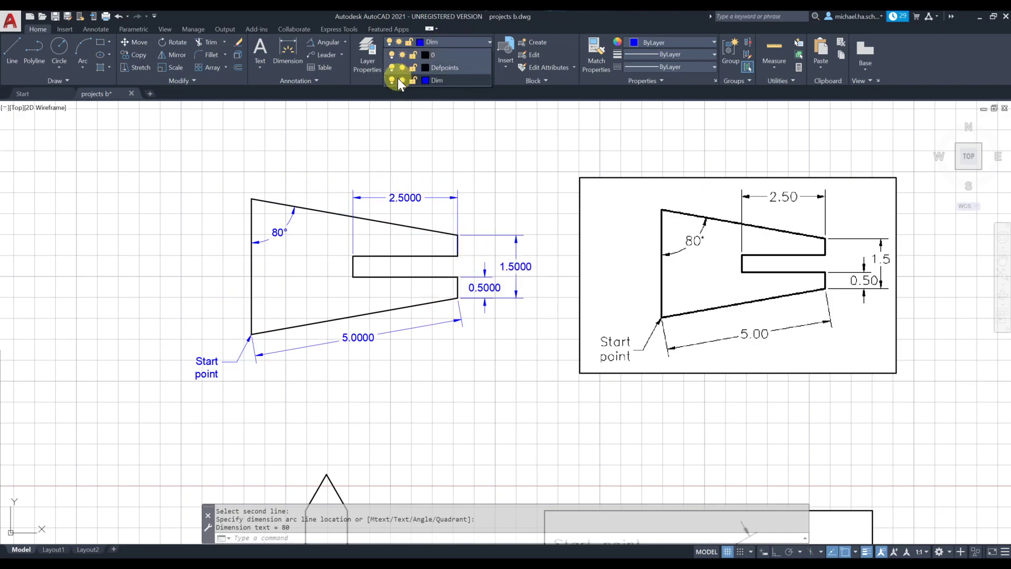
left_click(438, 55)
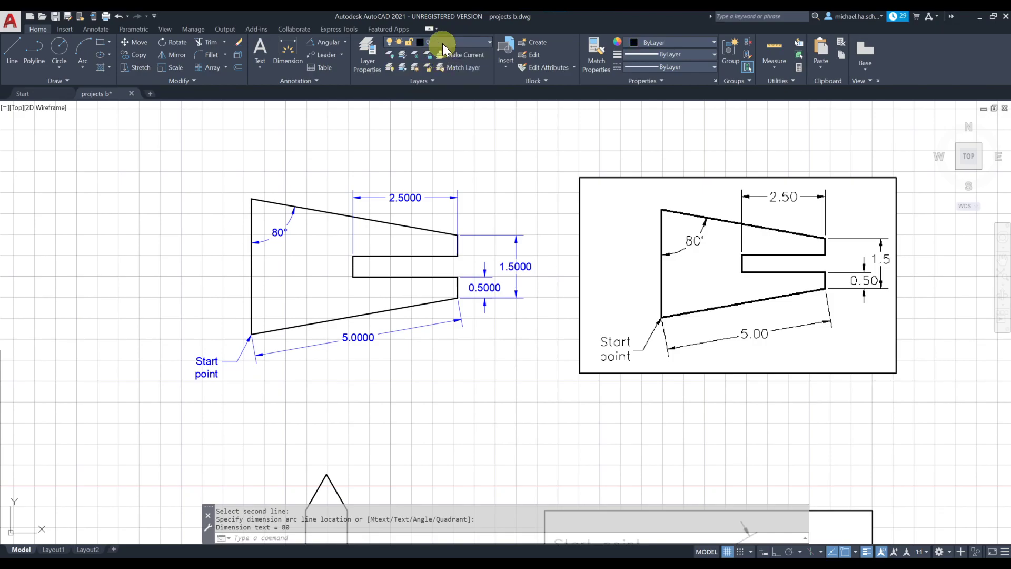
left_click(446, 40)
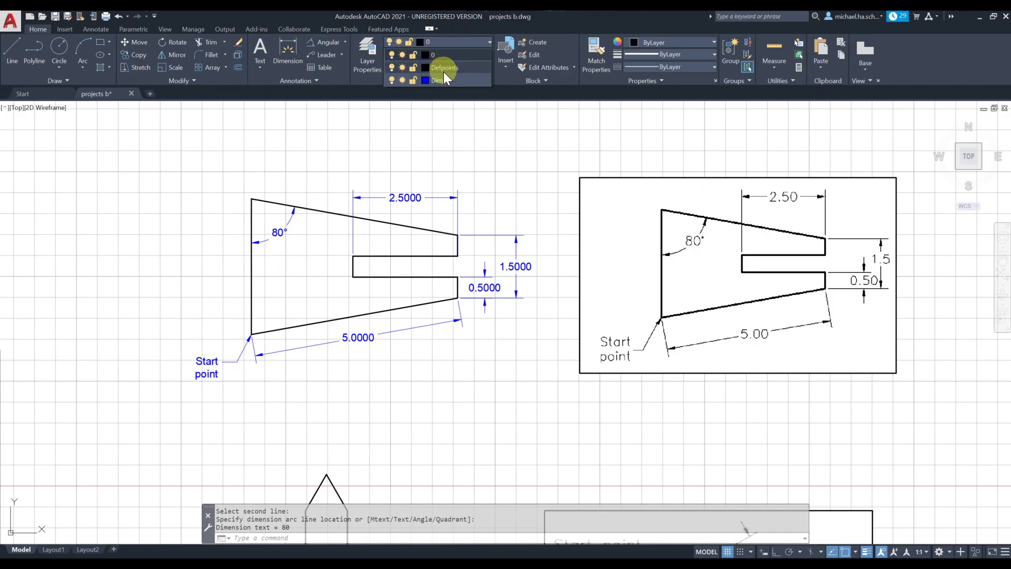
left_click(391, 80)
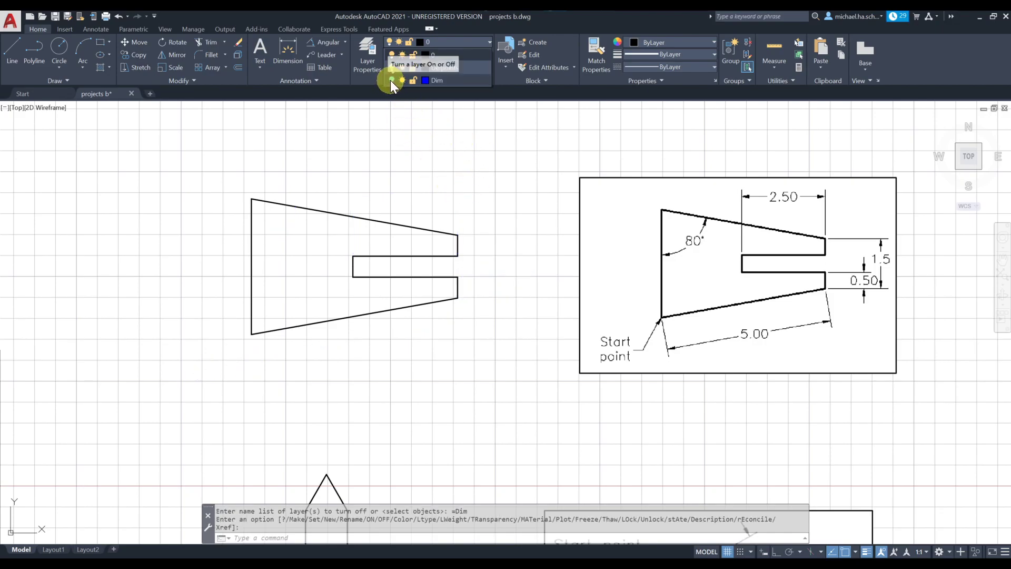
left_click(397, 168)
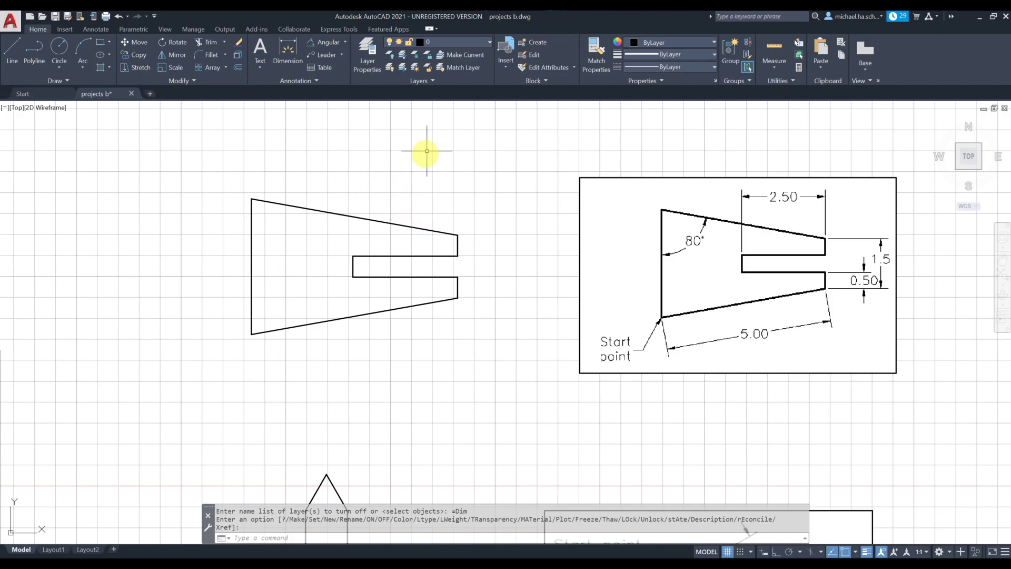
Step: Turn the Dim layer back on and make it the current layer
left_click(445, 40)
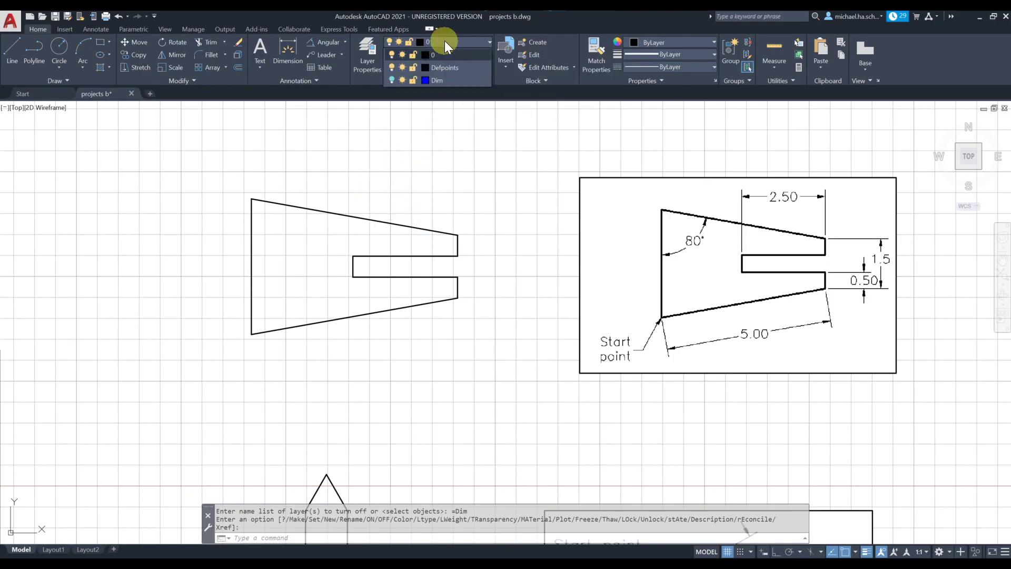
left_click(391, 79)
left_click(327, 164)
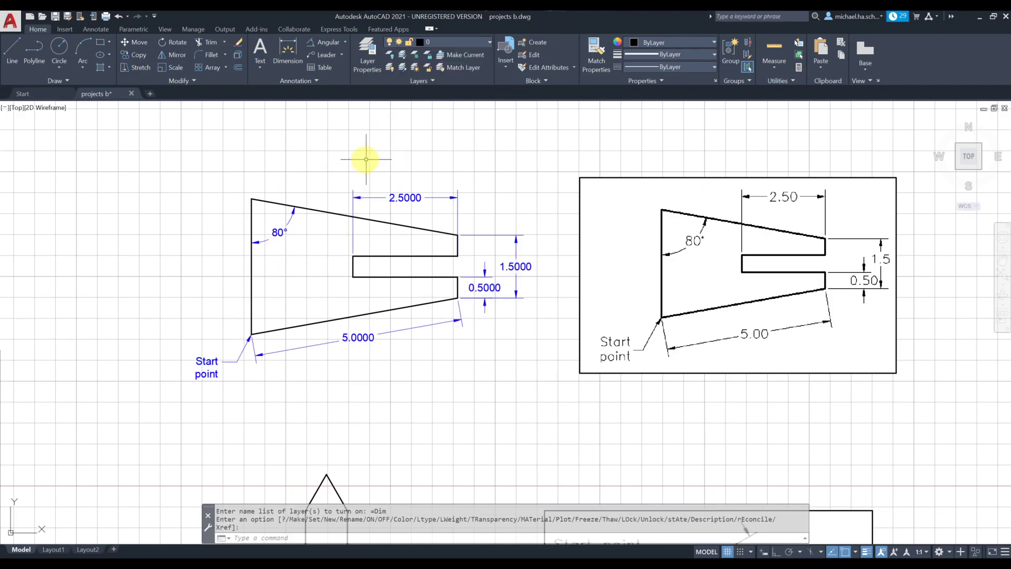
left_click(437, 42)
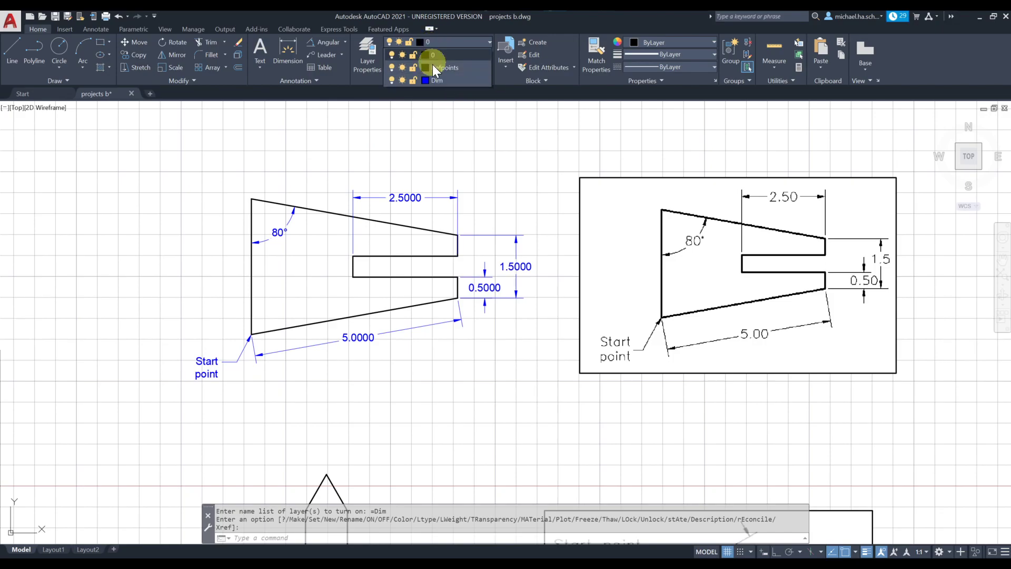
left_click(438, 79)
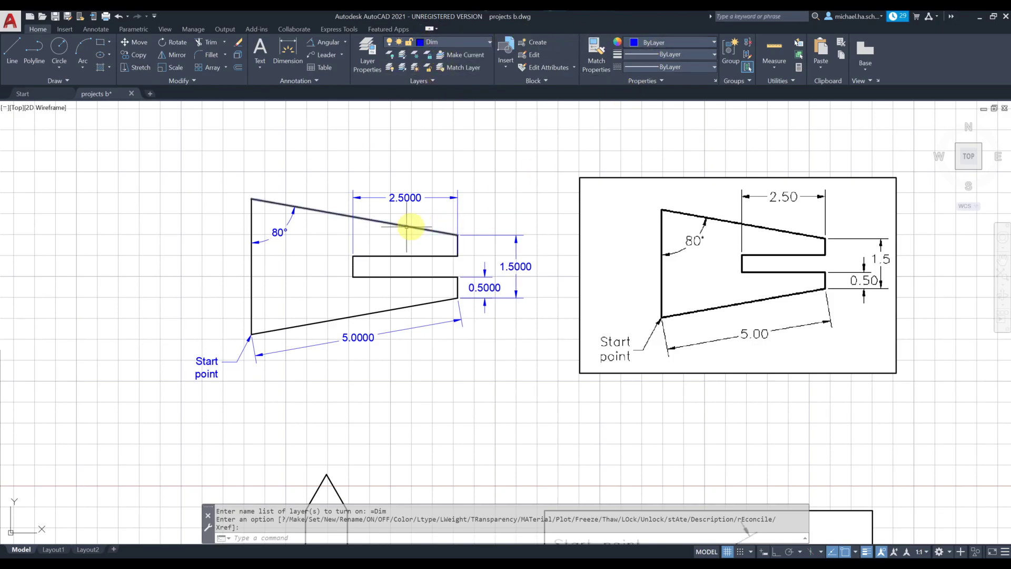
Step: Modify the Standard dimension style so the linear primary units use a precision of 0.00
left_click(96, 29)
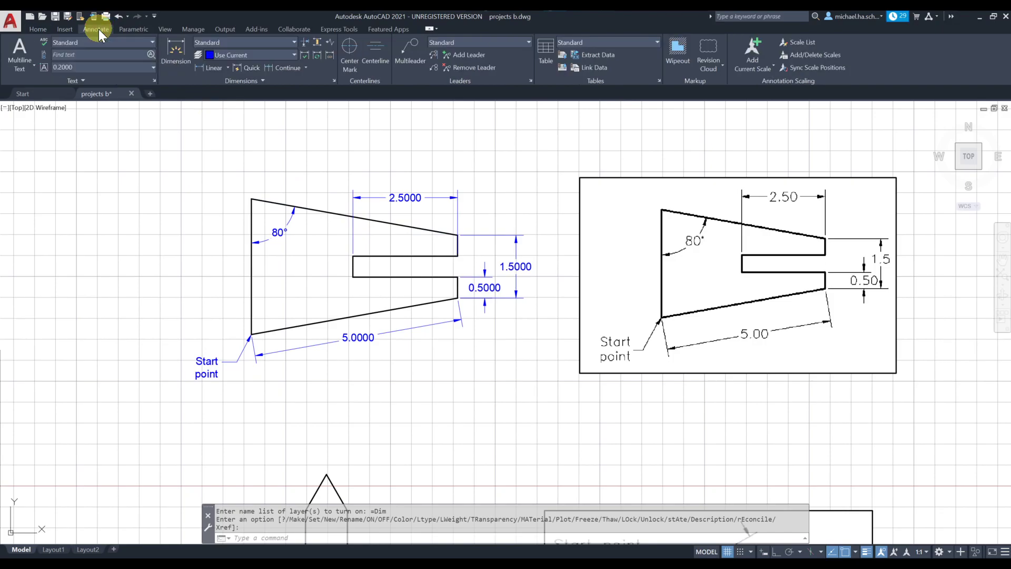
left_click(334, 81)
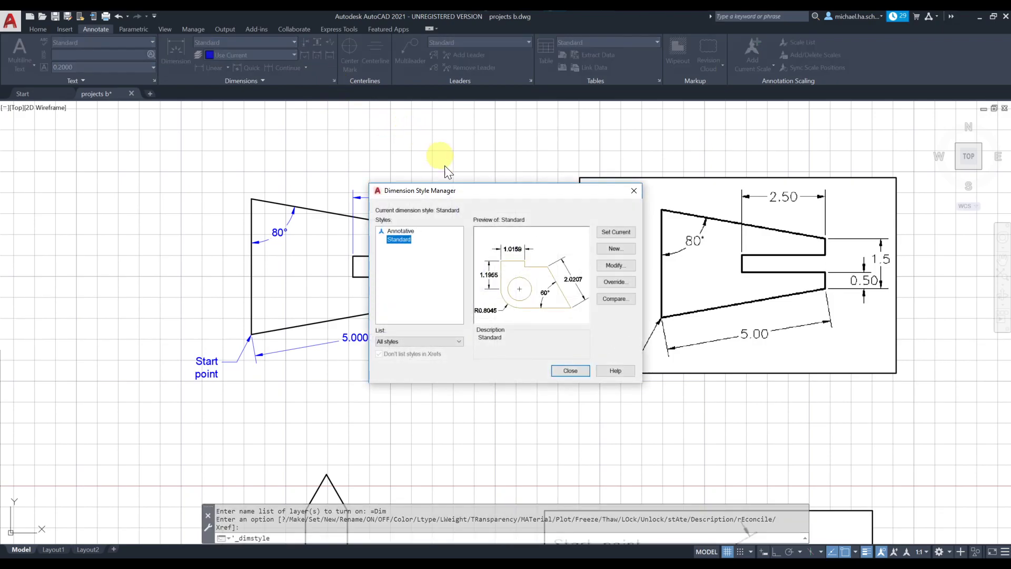
left_click_drag(449, 191, 526, 150)
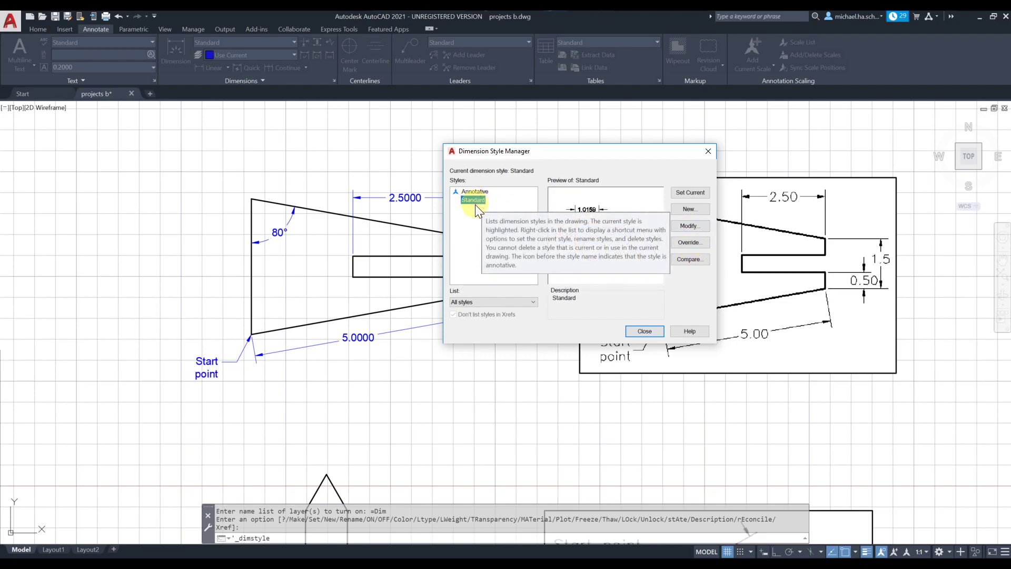
left_click(684, 228)
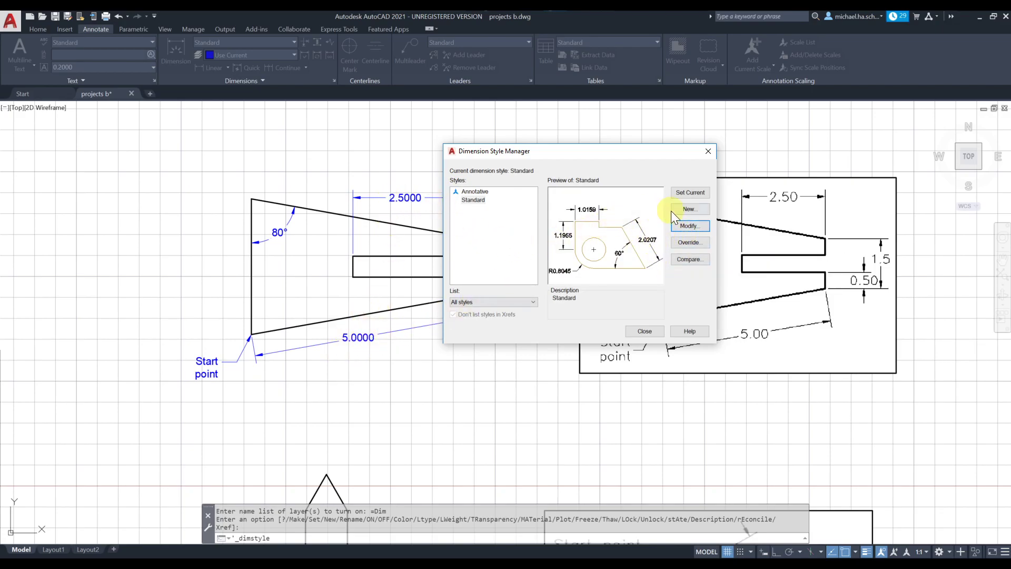
left_click(684, 229)
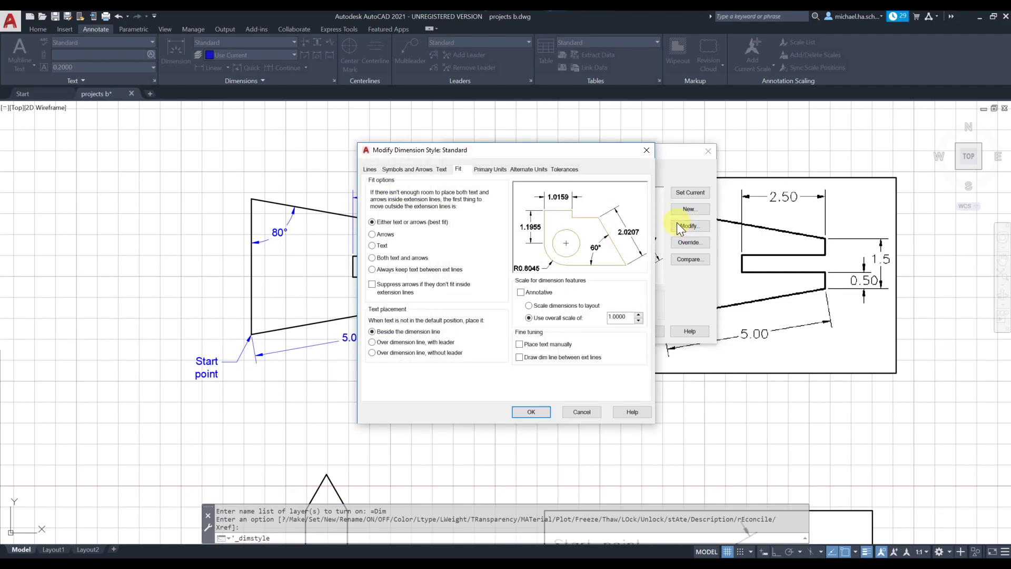
left_click(492, 170)
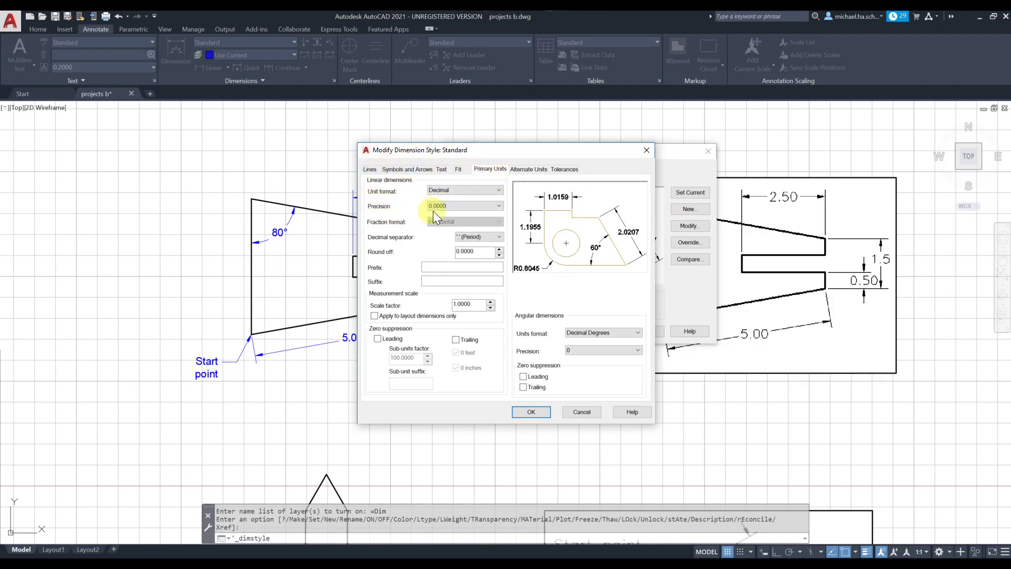
left_click(446, 209)
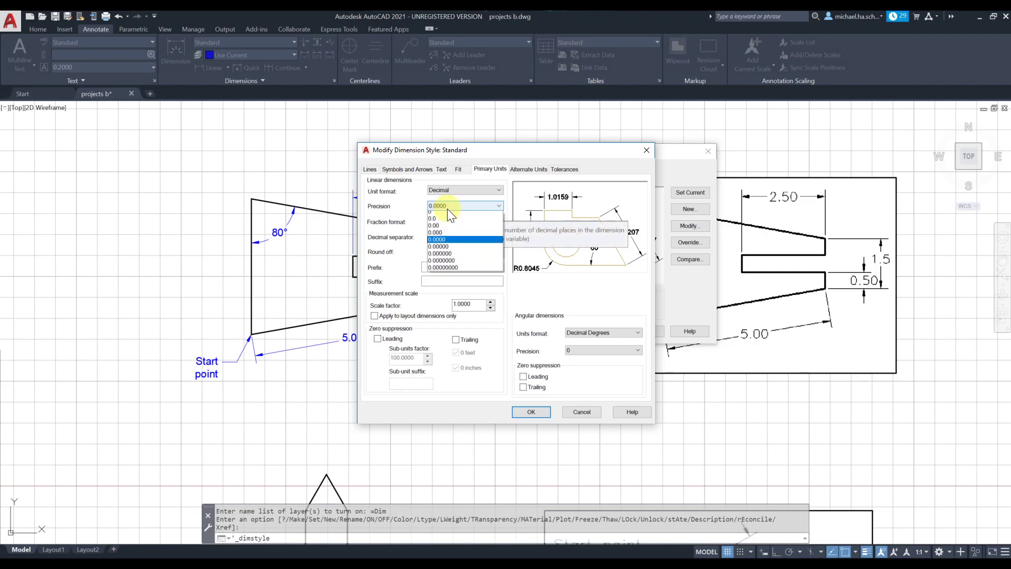
left_click(446, 220)
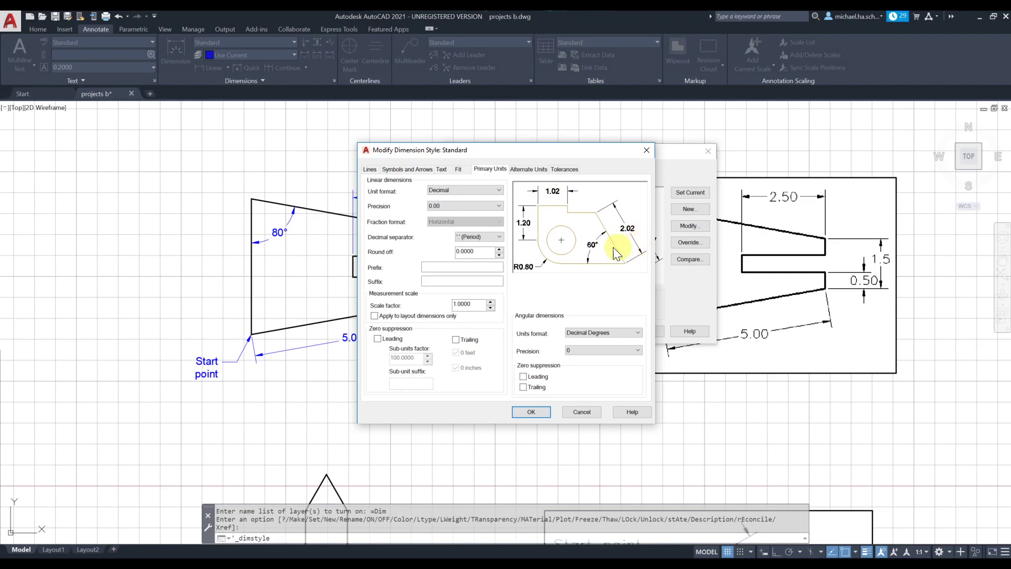
left_click(531, 412)
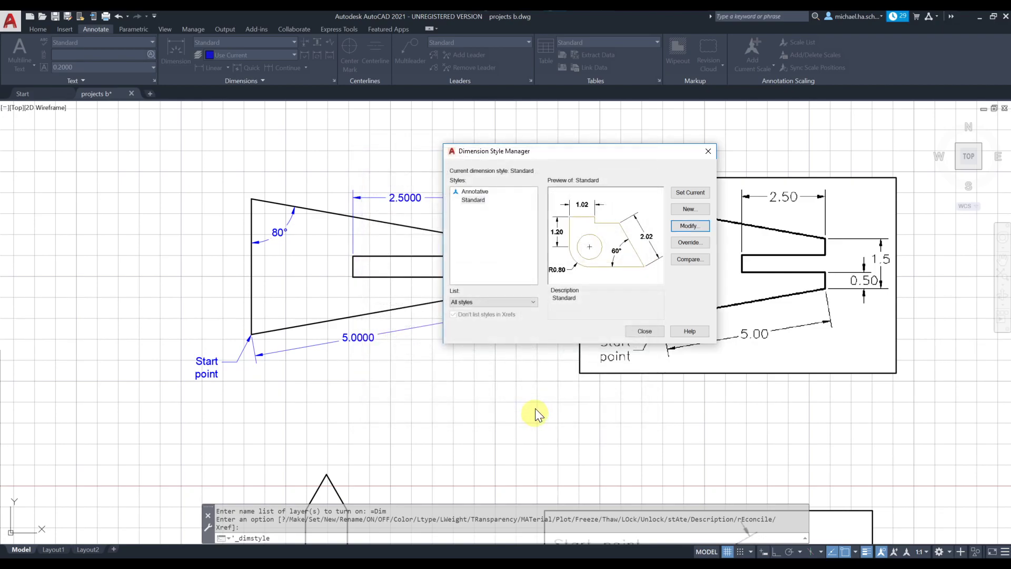
left_click(646, 331)
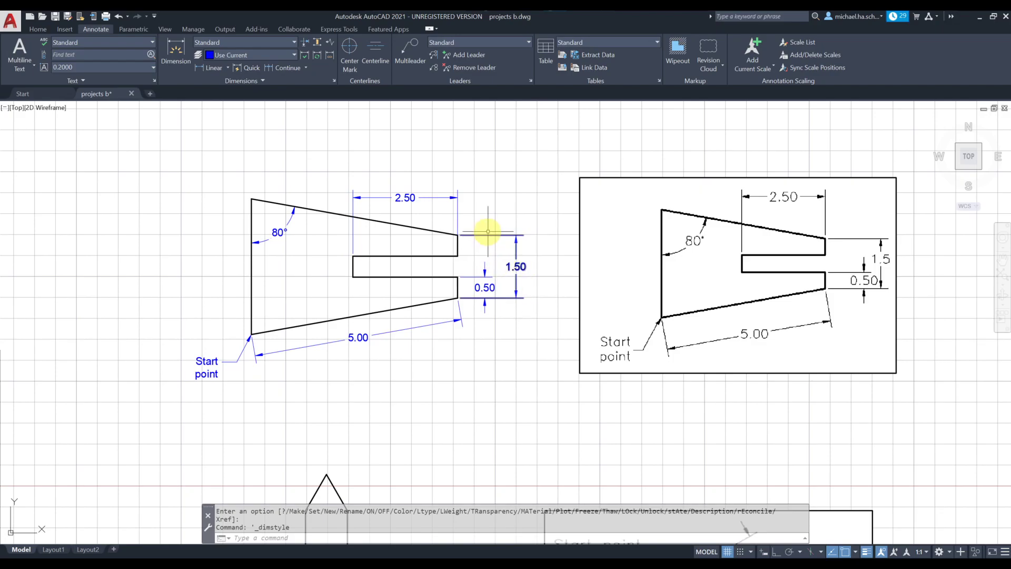
Step: Set the Standard dimension style's overall scale for dimension features to 1.5
left_click(334, 79)
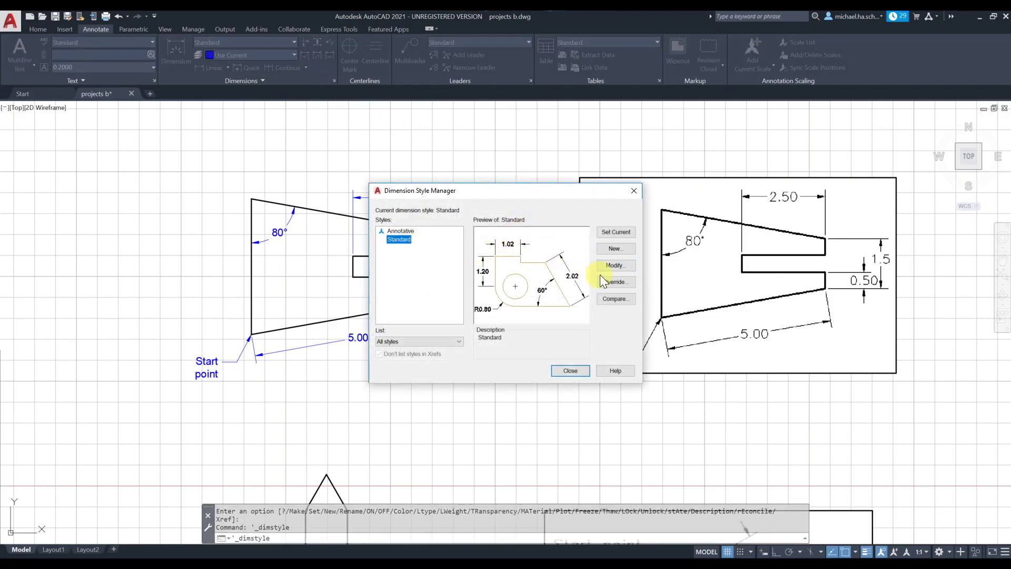
left_click(617, 268)
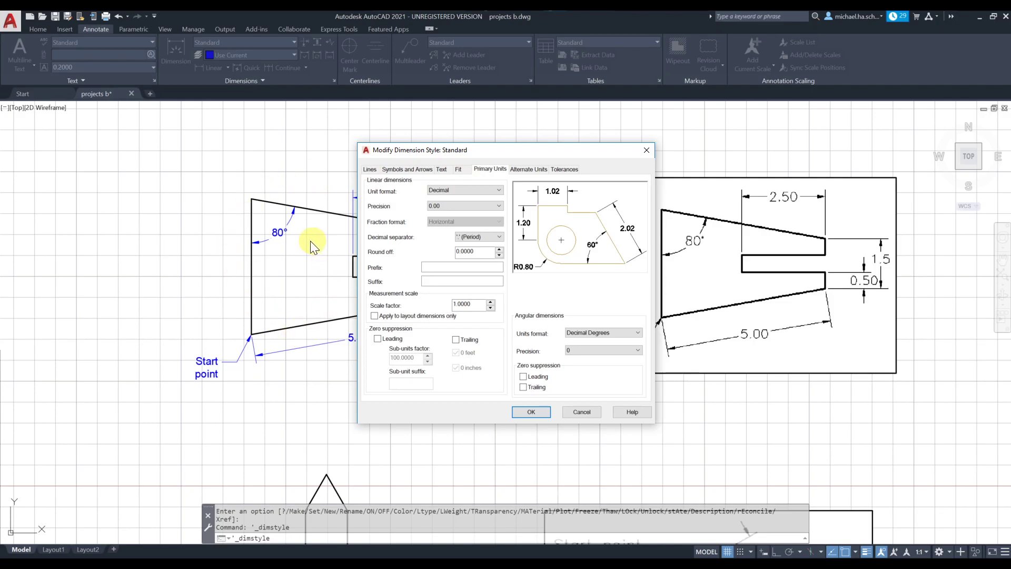
left_click(460, 169)
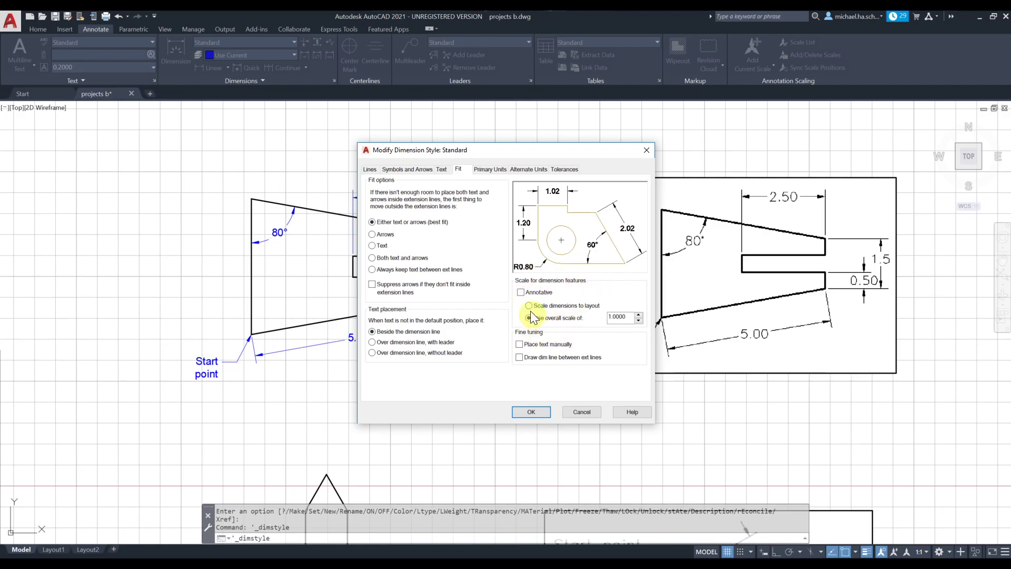
left_click(625, 317)
double_click(624, 317)
type("1.5")
left_click(538, 411)
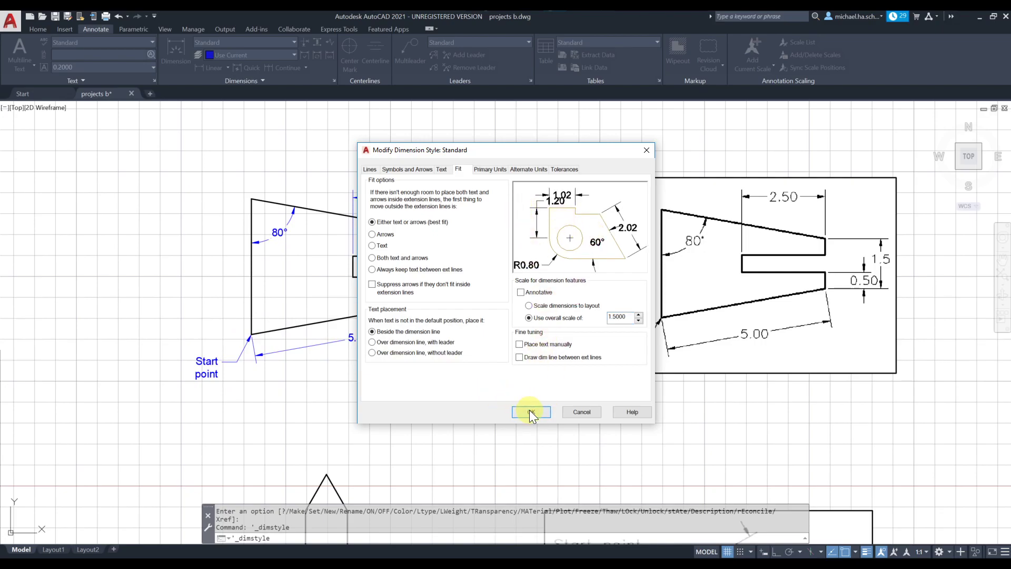
left_click(530, 412)
left_click(565, 370)
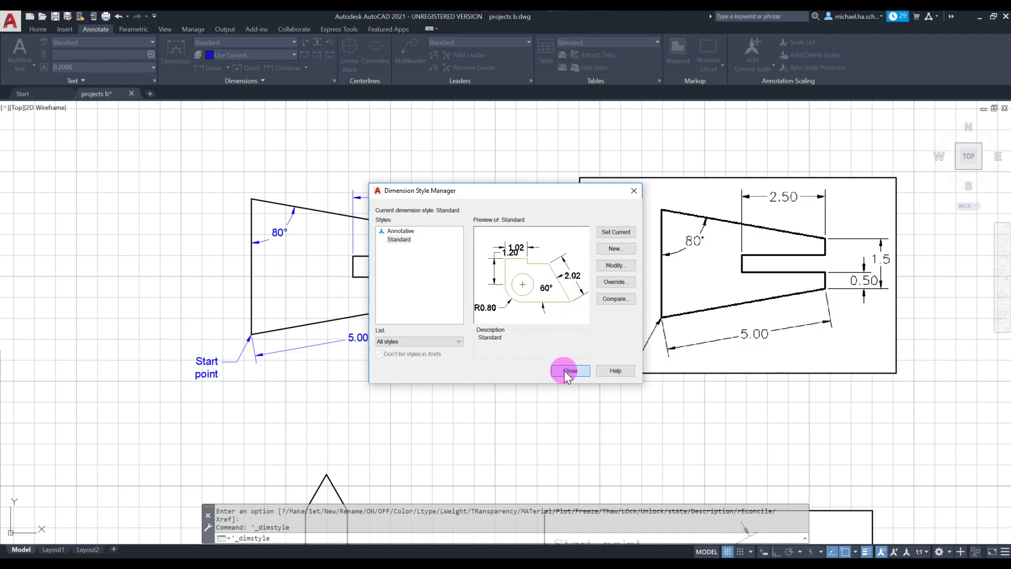
left_click(560, 370)
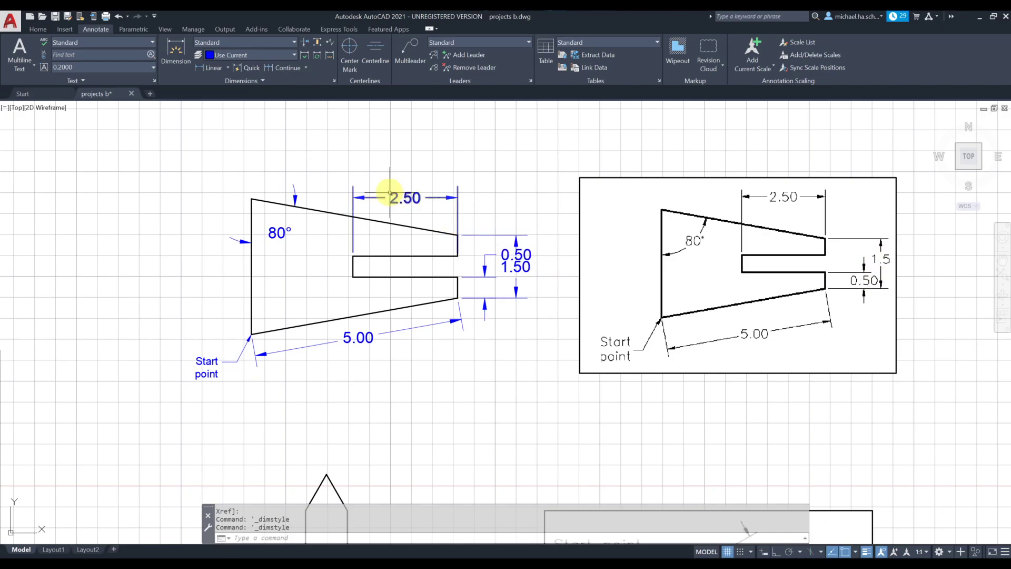
Step: Set the Standard dimension style's overall scale for dimension features to 1.375
left_click(333, 80)
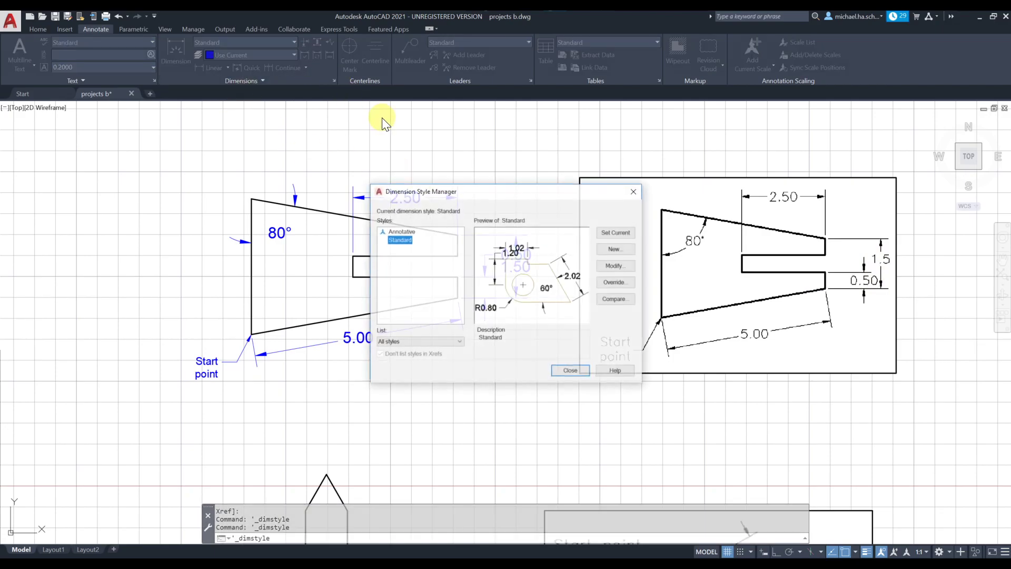
left_click(600, 265)
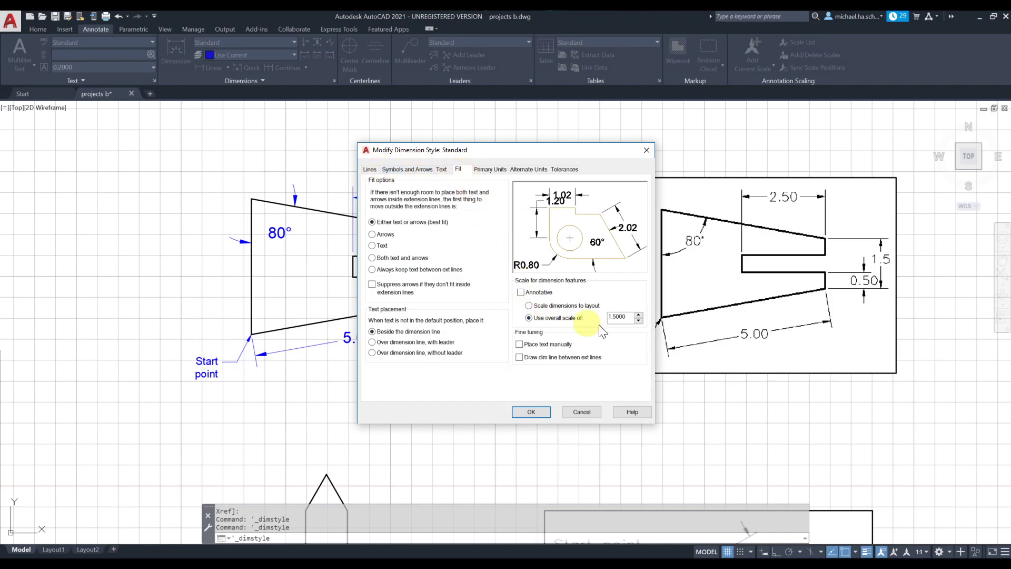
left_click(612, 317)
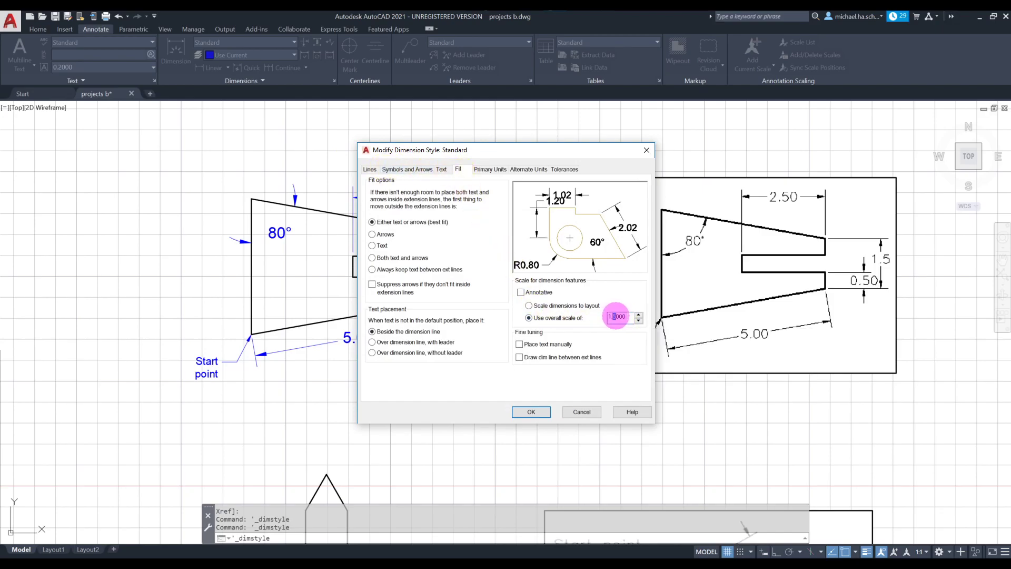
type("375")
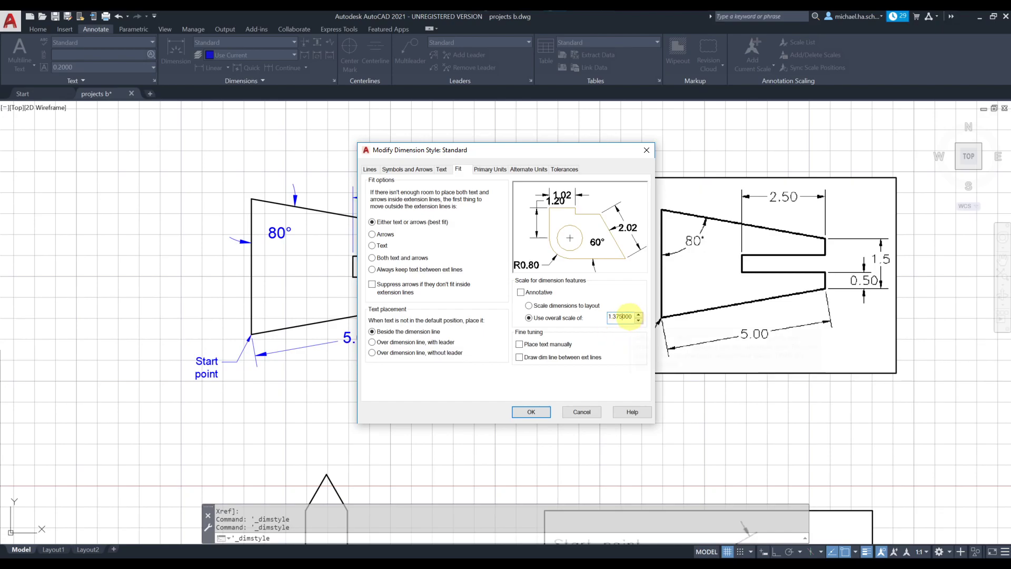
key("Delete")
left_click(547, 413)
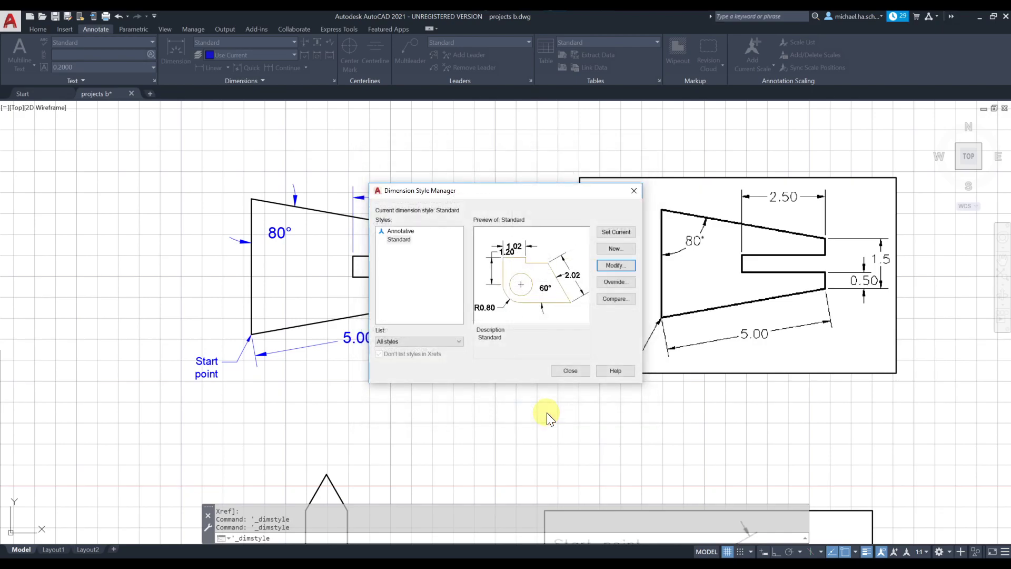
left_click(572, 372)
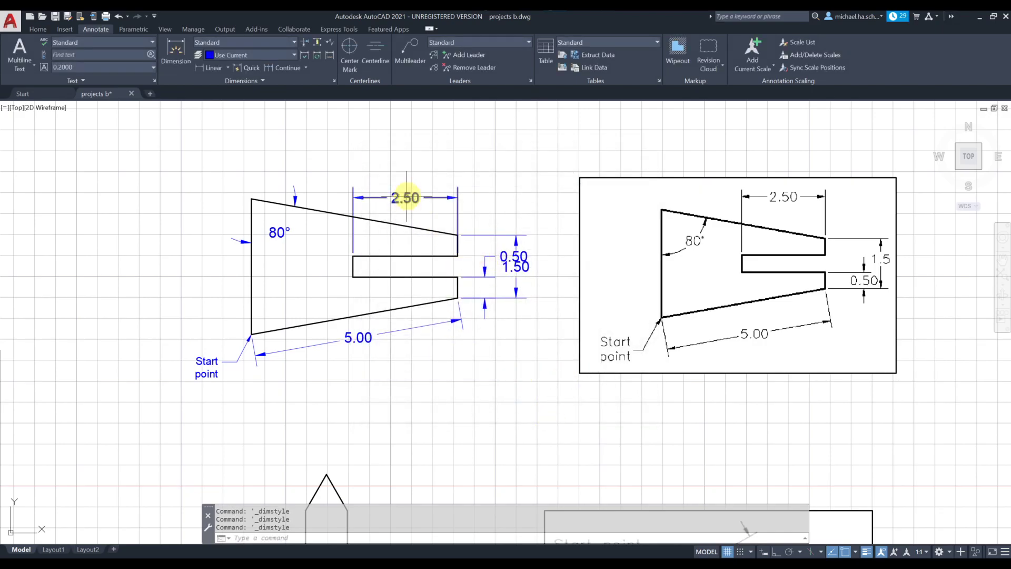
Step: Turn off object snap and reposition the 80° angular dimension so its arc, arrows and text sit inside the wedge's upper corner
left_click(282, 236)
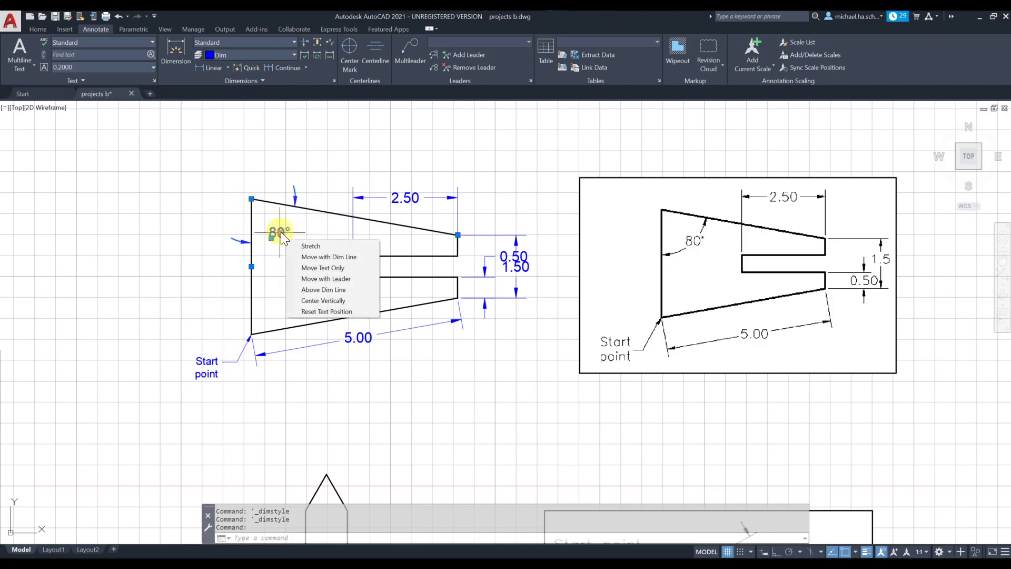
left_click(280, 233)
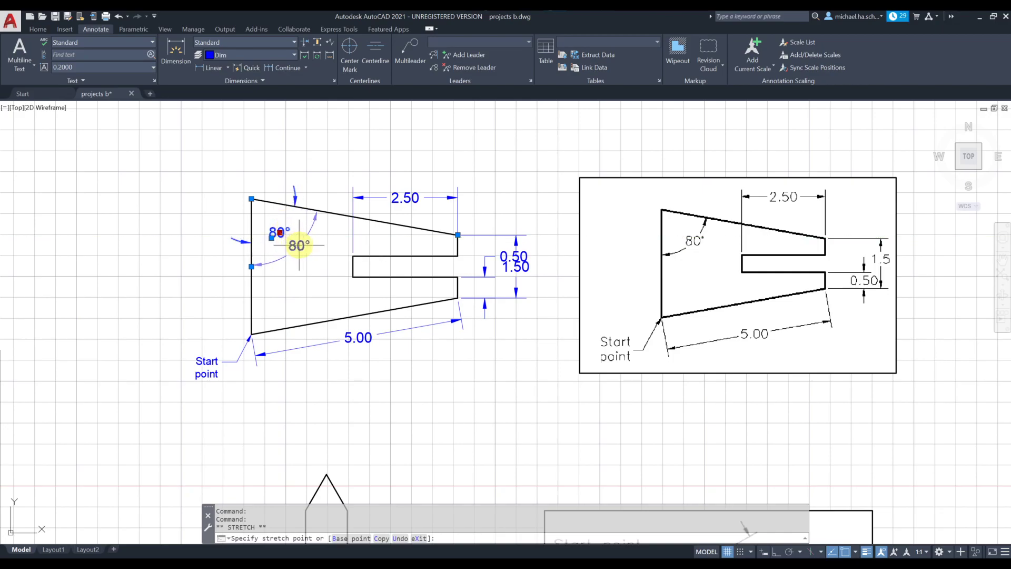
key("F3")
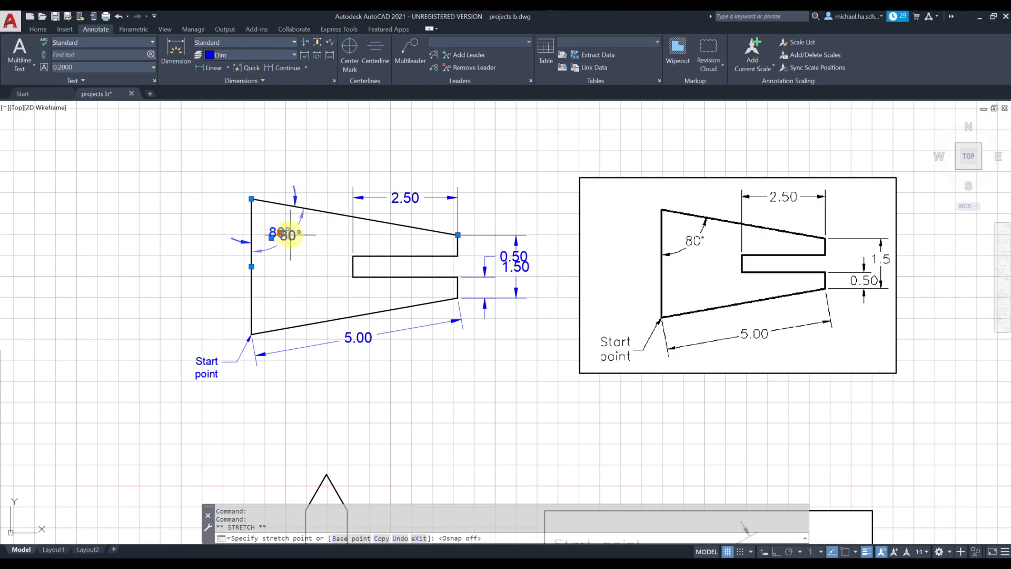
left_click(294, 236)
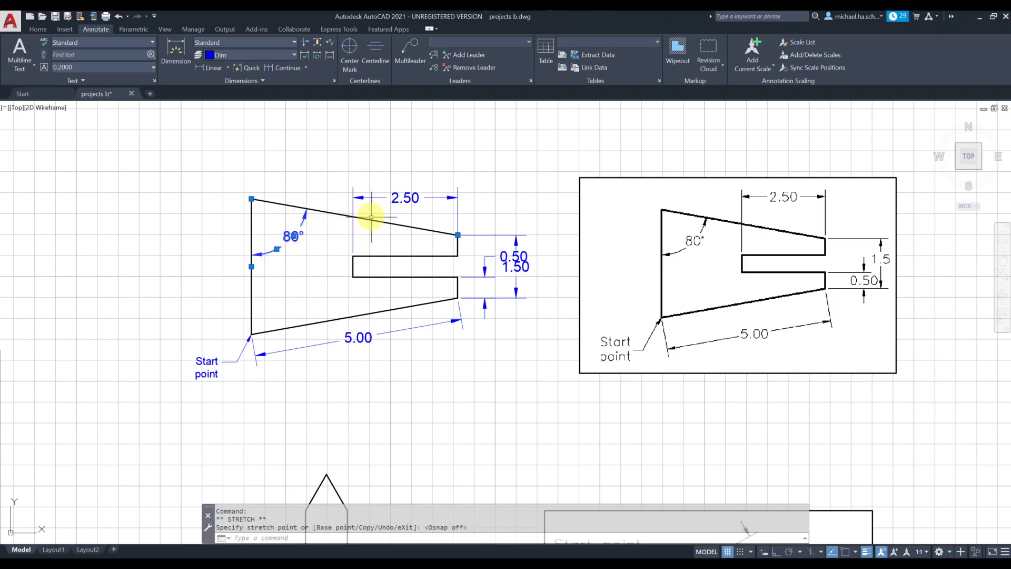
left_click(292, 236)
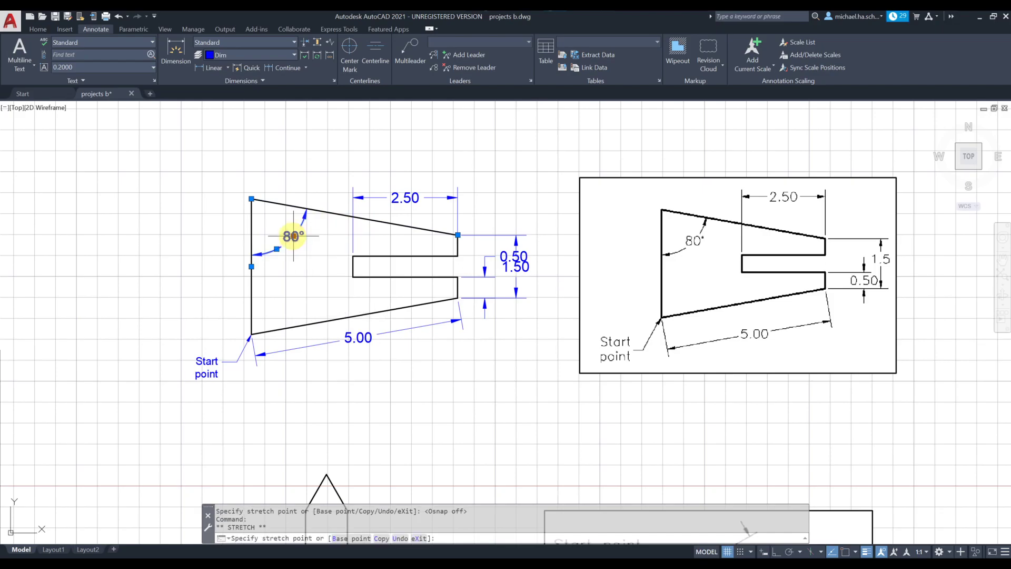
left_click(289, 240)
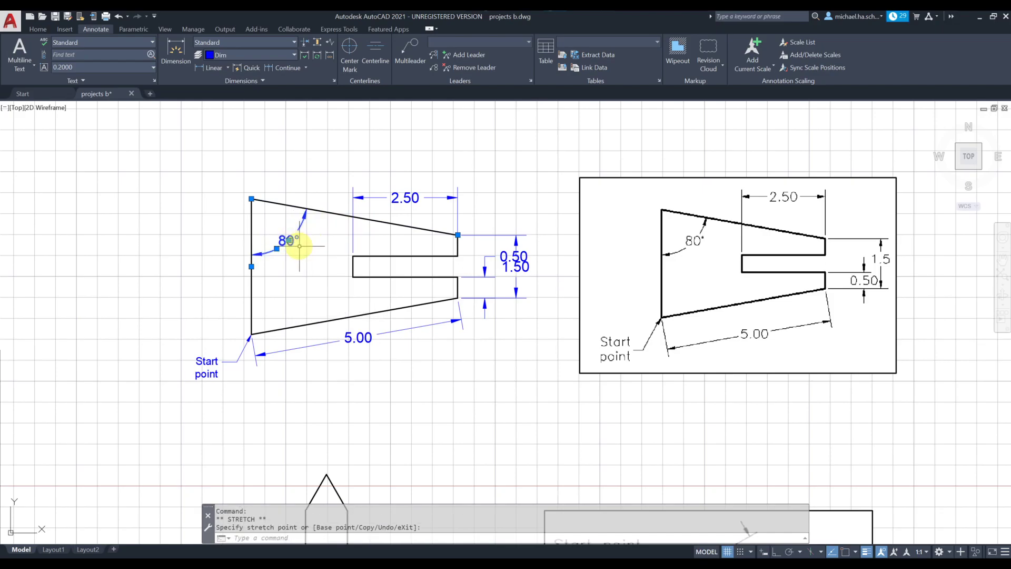
key("Escape")
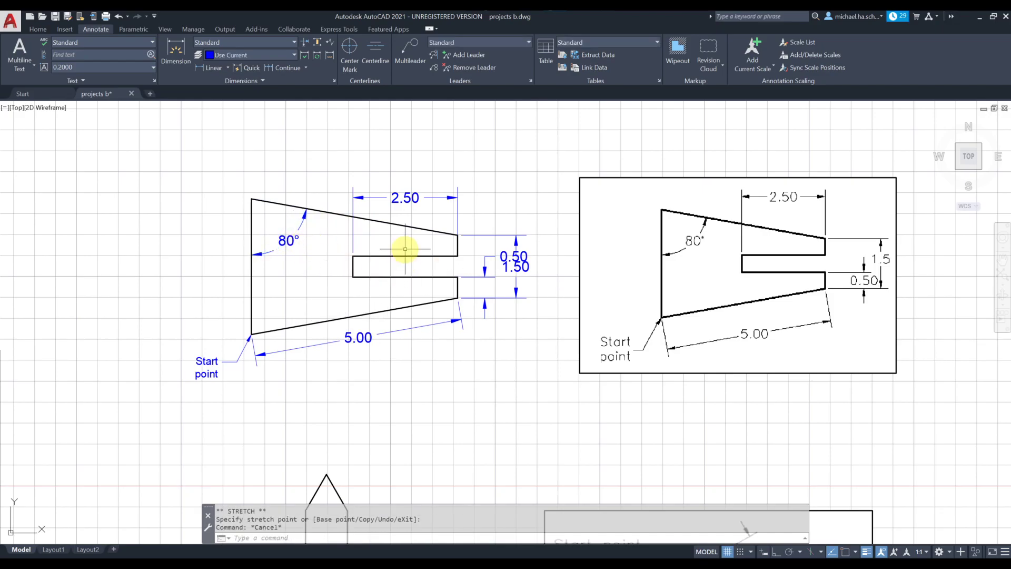
Step: Move the 0.50 dimension's text down between its extension lines beside the wedge's lower prong
left_click(515, 263)
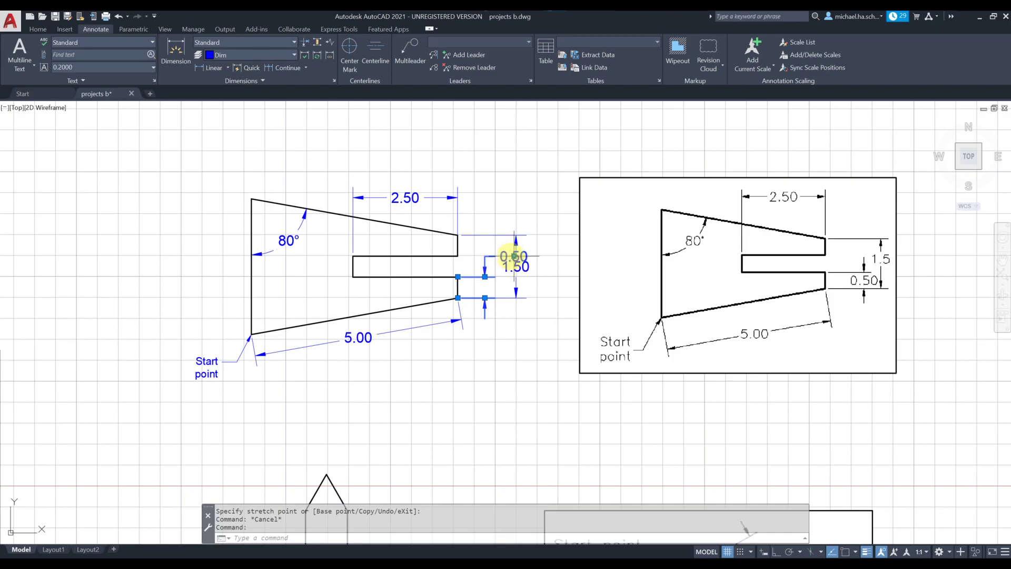
left_click(515, 256)
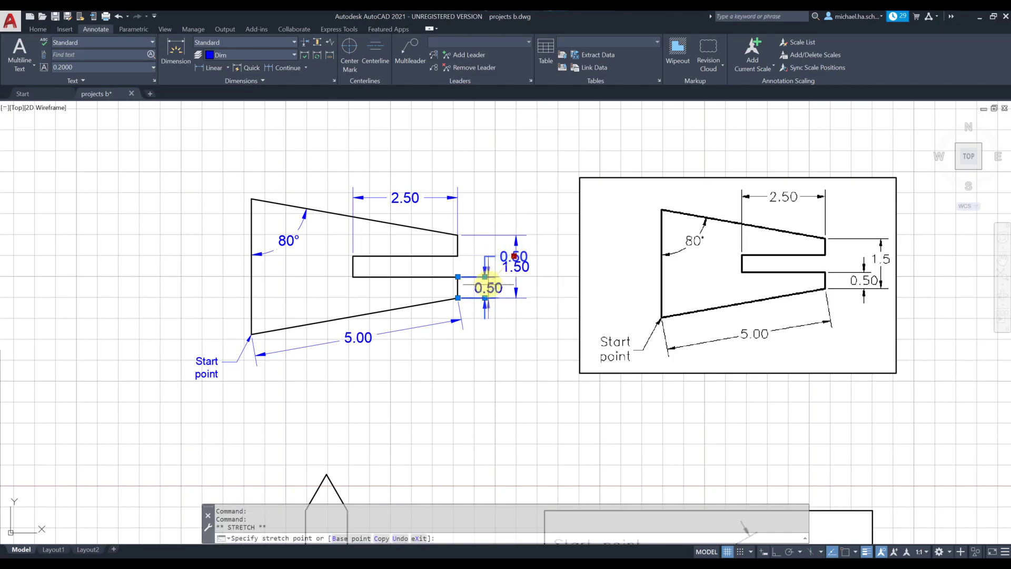
left_click(484, 286)
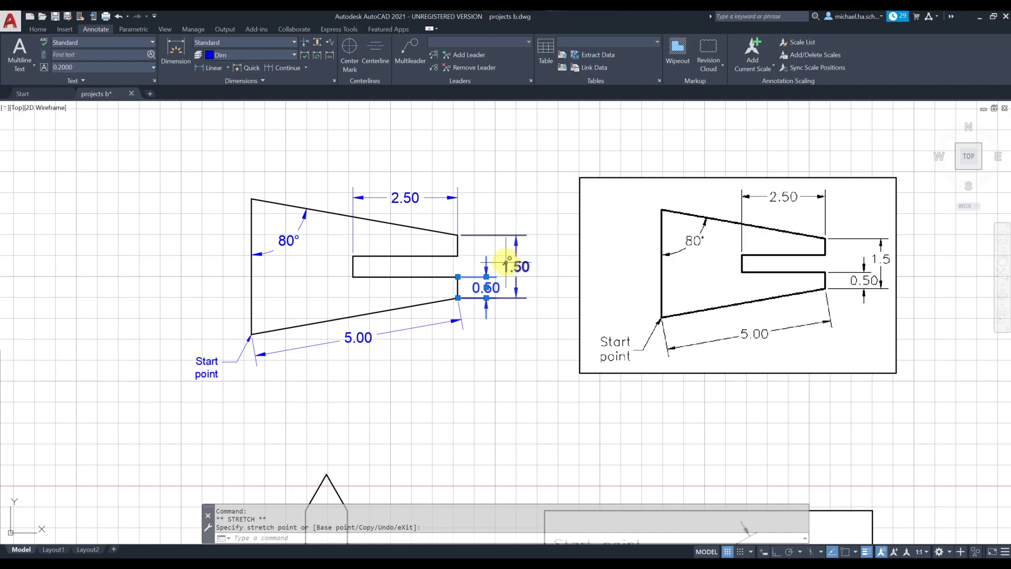
key("Escape")
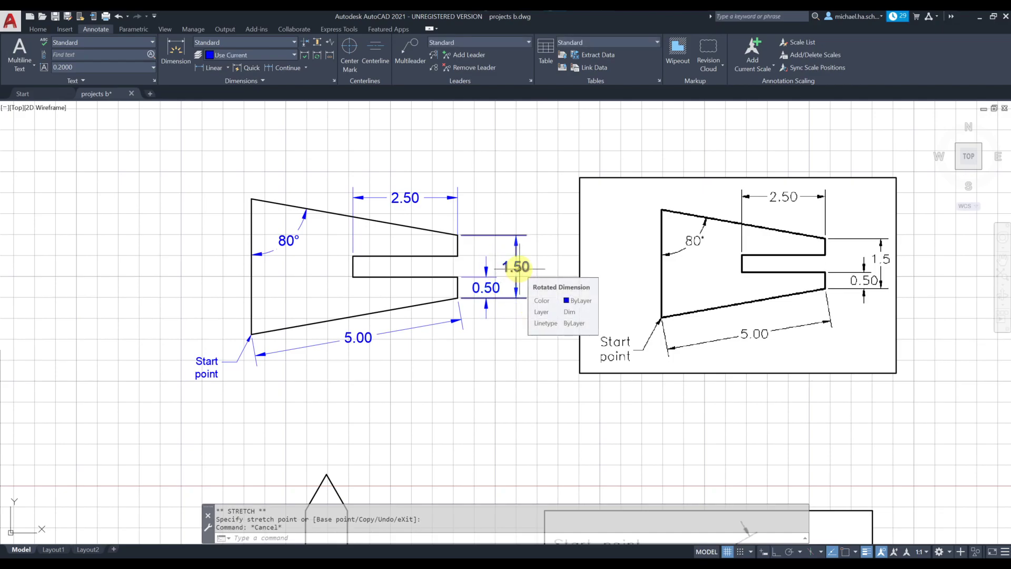
Step: Shift the 1.50 dimension farther out from the wedge, and move the 0.50 dimension outward to match its spacing
left_click(515, 267)
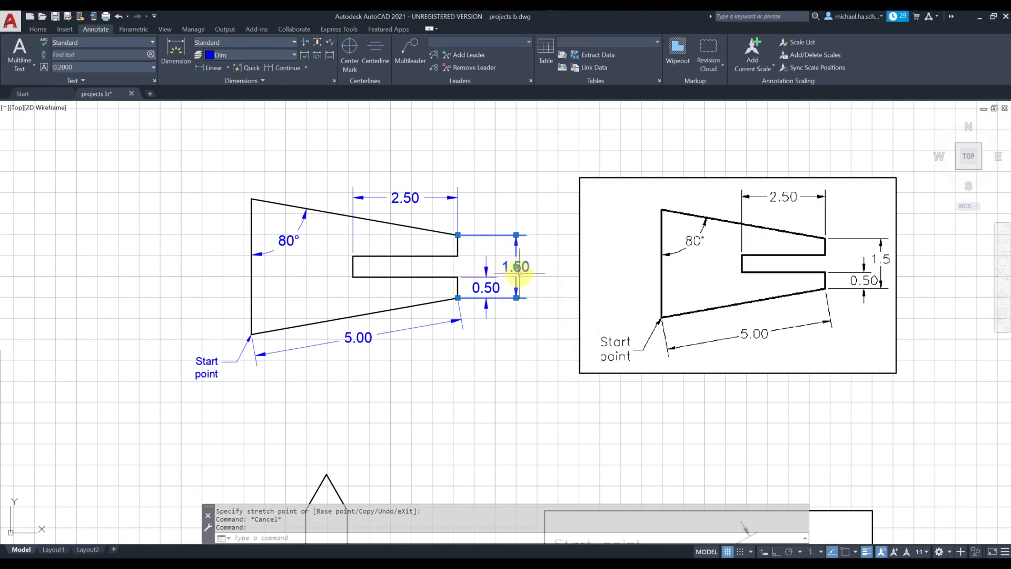
left_click(517, 267)
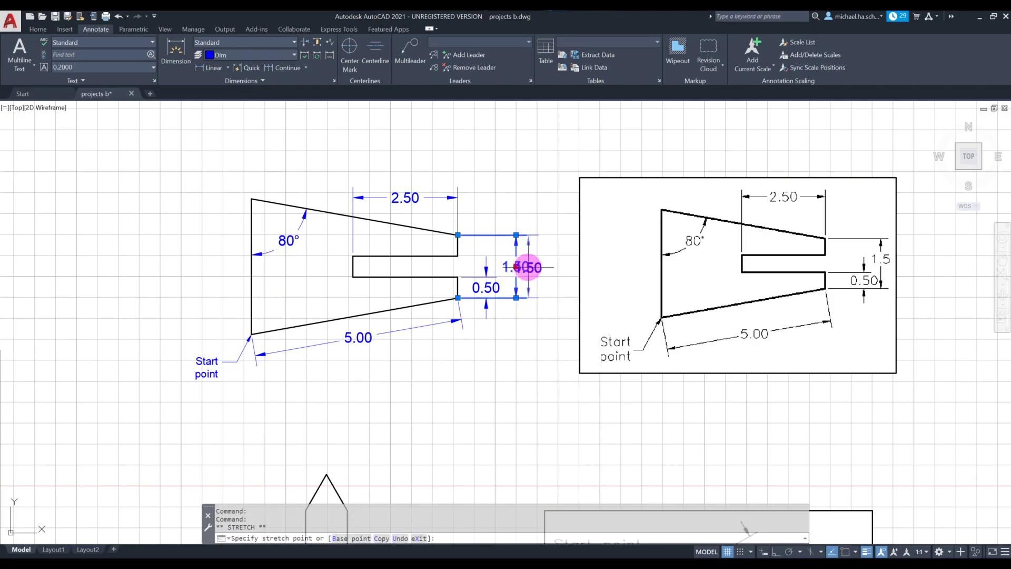
left_click(528, 267)
key("Escape")
left_click(487, 284)
left_click(487, 288)
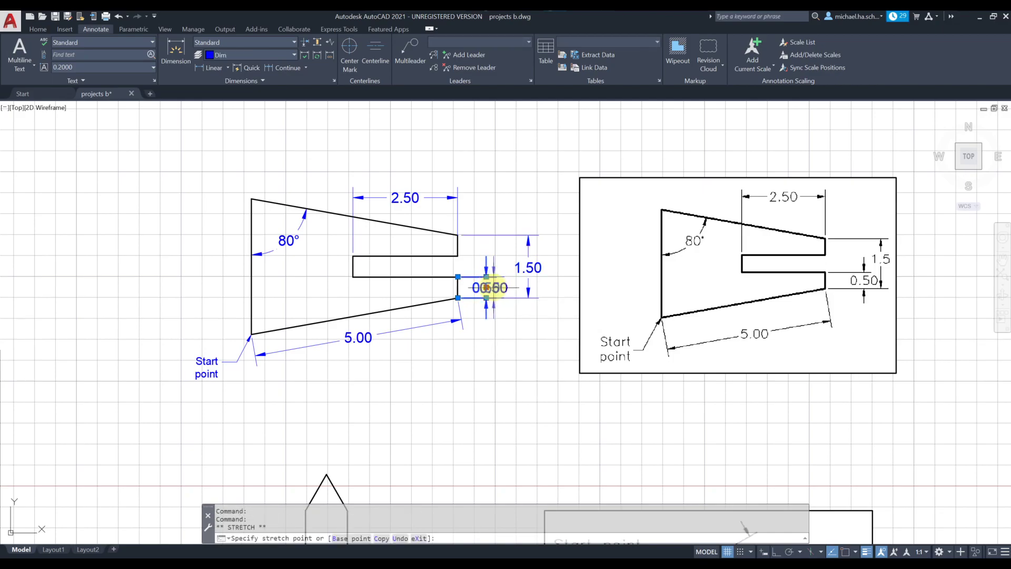
left_click(498, 287)
key("Escape")
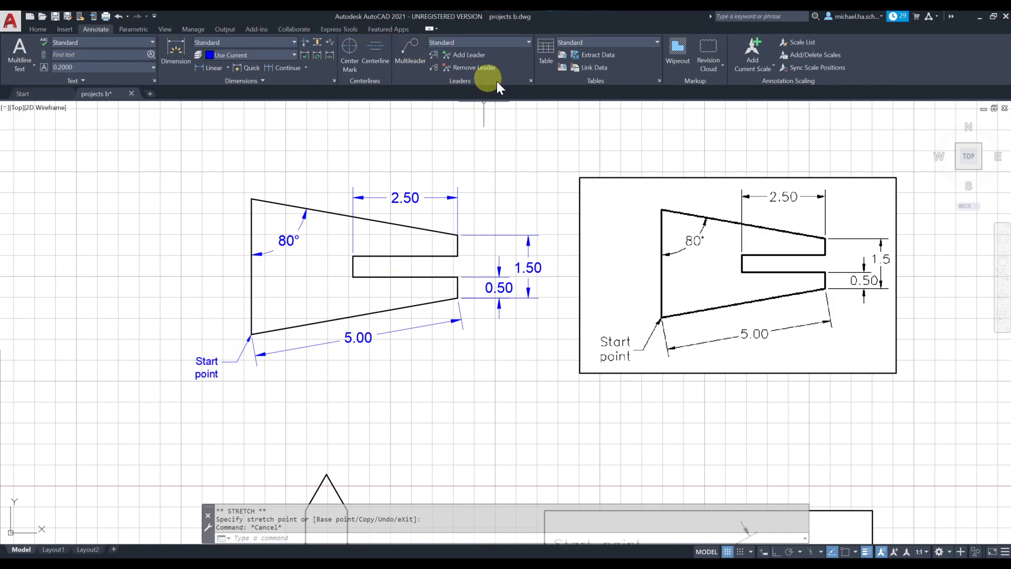
Step: Modify the Standard multileader style so its specified scale is 1.375
left_click(530, 81)
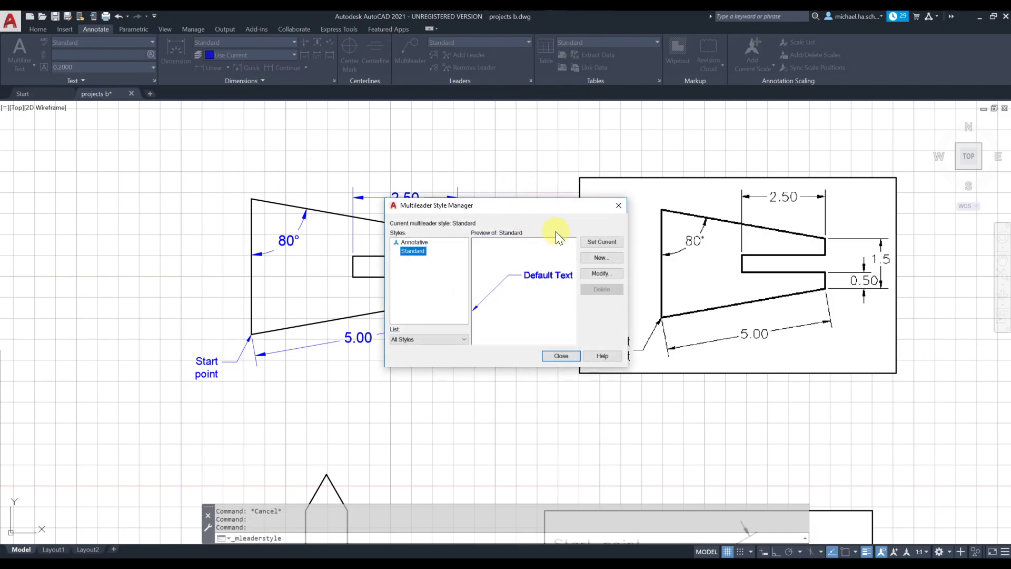
left_click(606, 274)
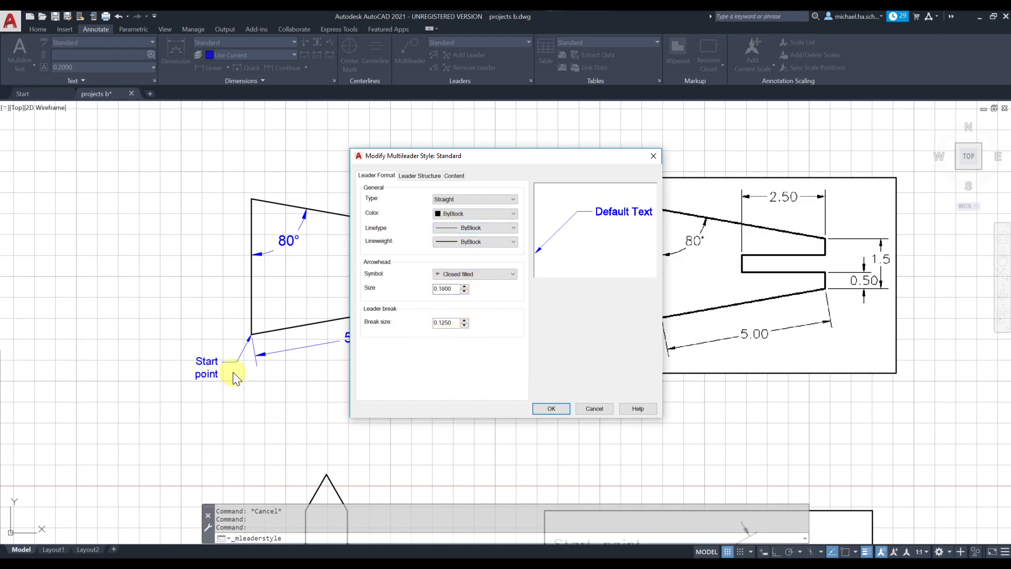
left_click(424, 176)
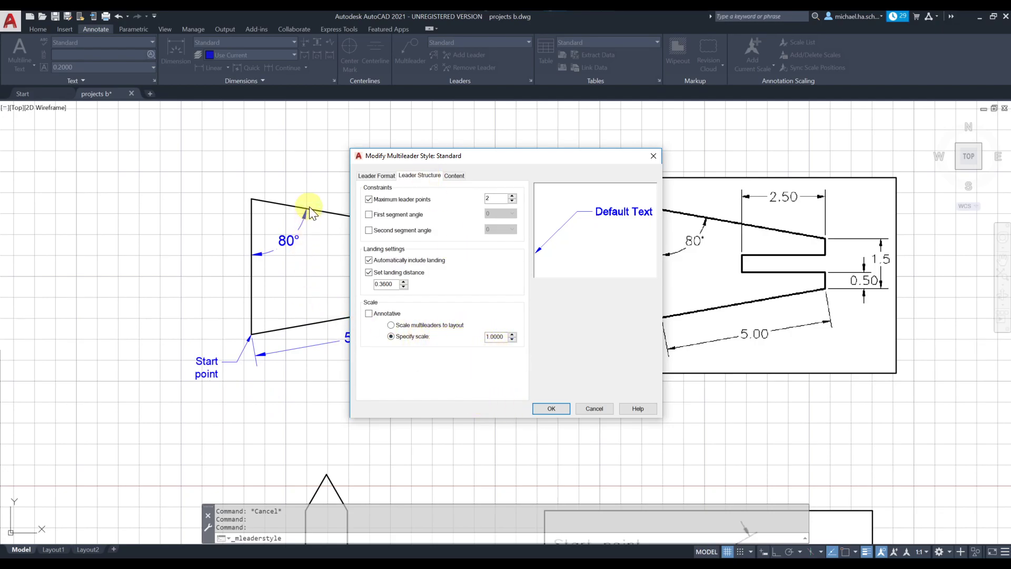
left_click_drag(493, 337, 509, 339)
type("375")
left_click(553, 408)
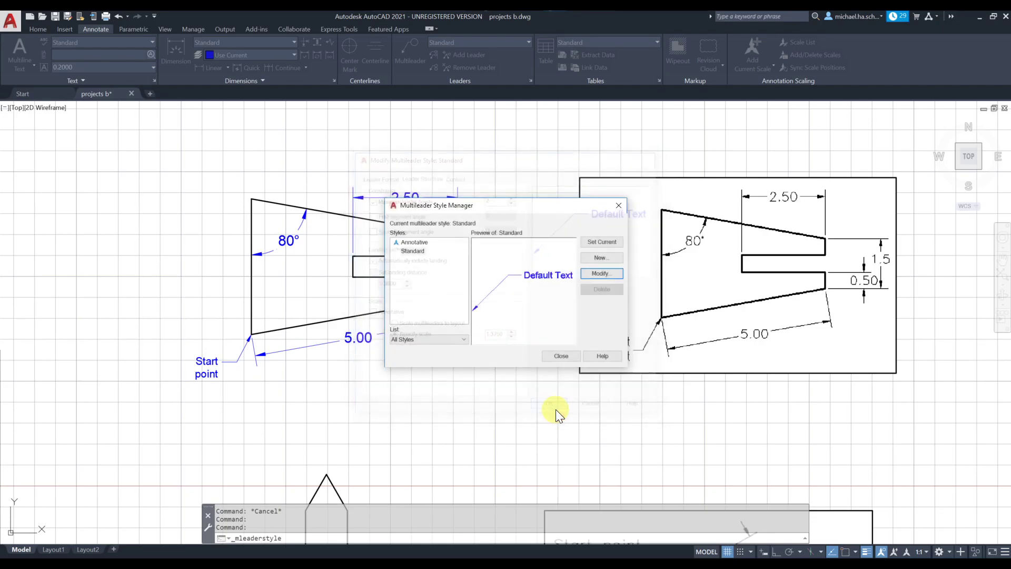
left_click(571, 357)
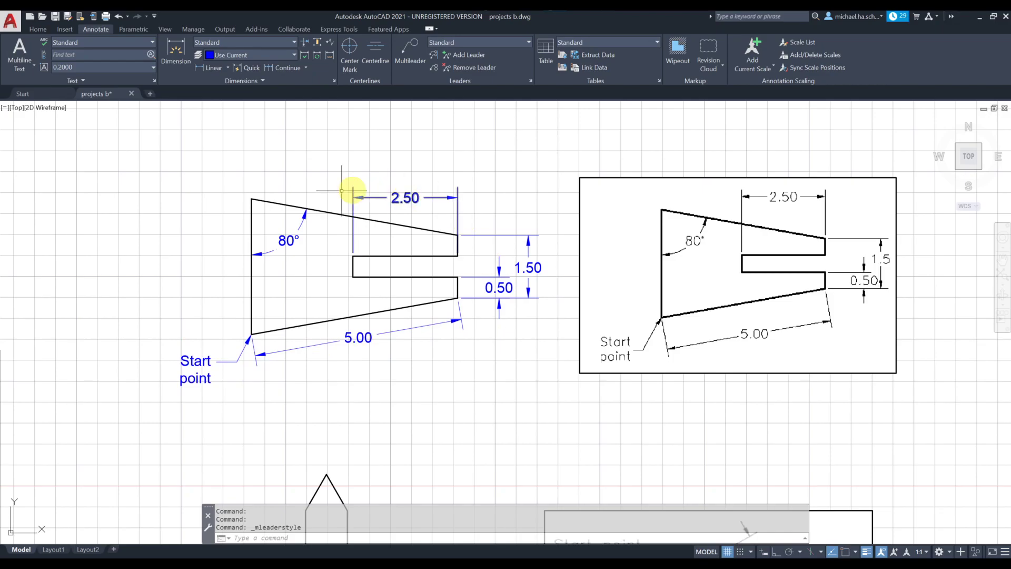
Step: Examine the rocket drawing beside its reference image for the dimensions and placements it needs
scroll(425, 356, "down", 4)
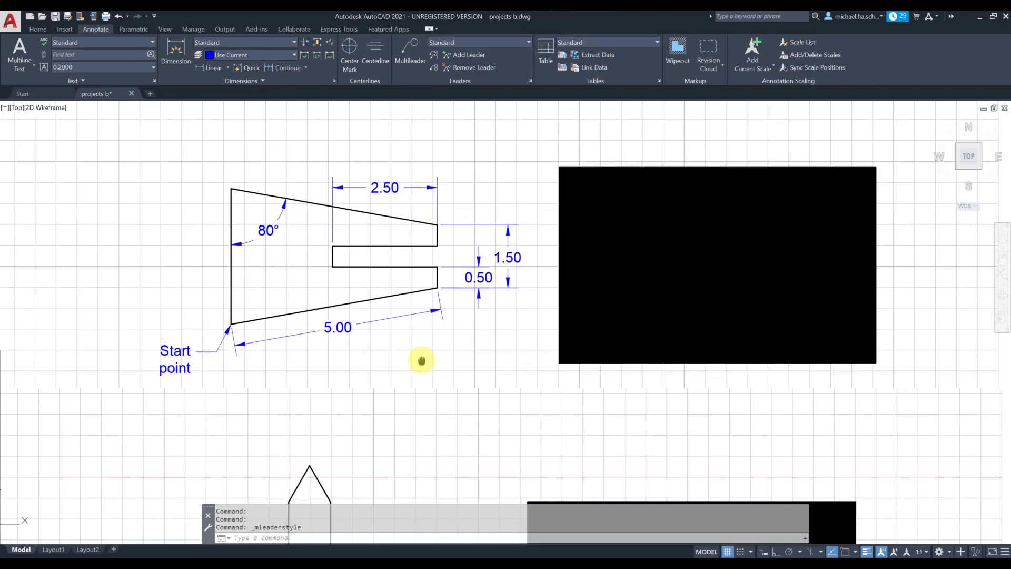
scroll(398, 313, "down", 2)
middle_click_drag(395, 334, 402, 267)
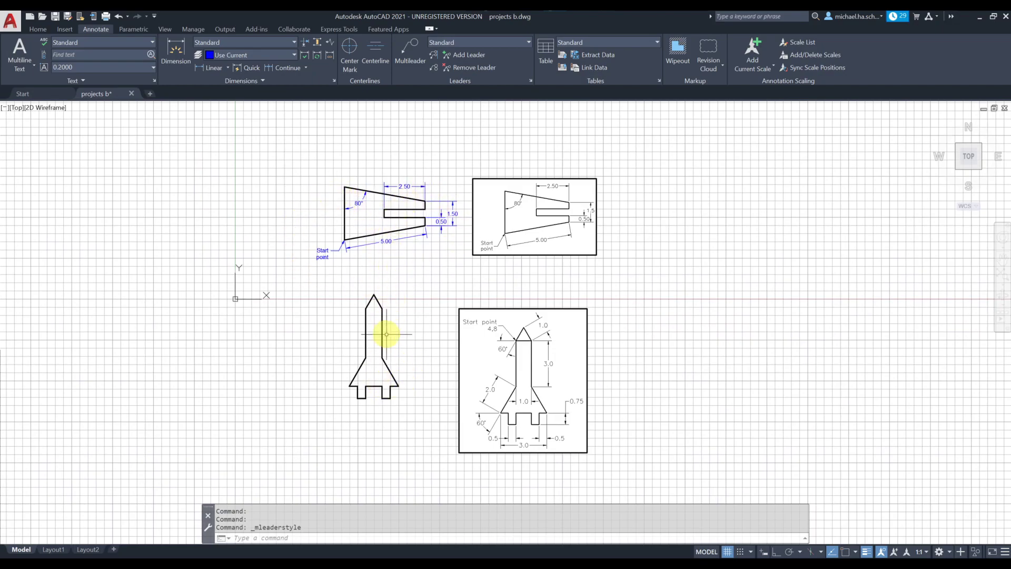
scroll(377, 367, "up", 2)
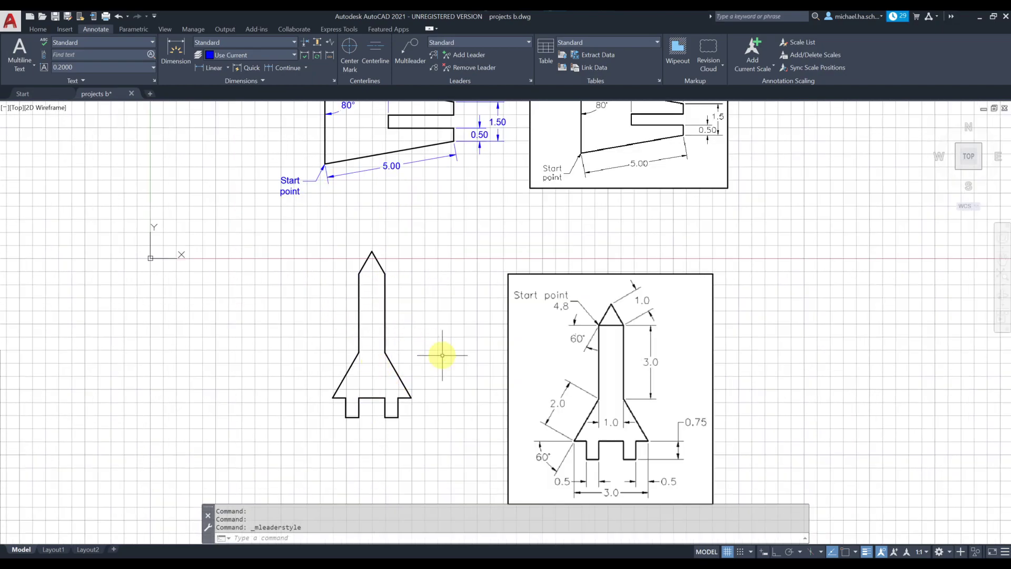
middle_click_drag(443, 353, 437, 294)
middle_click_drag(343, 243, 323, 266)
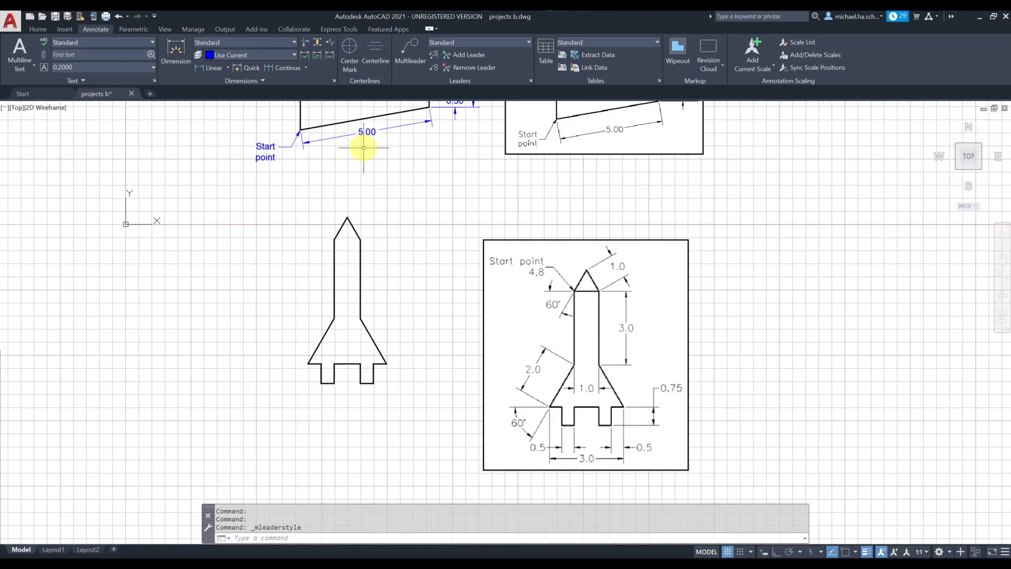
left_click(38, 29)
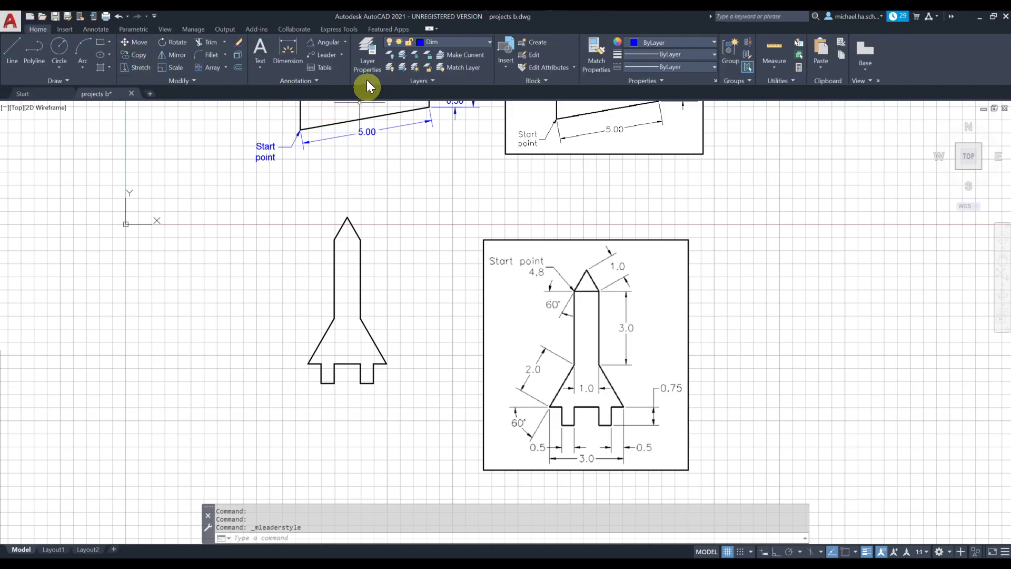
left_click(290, 60)
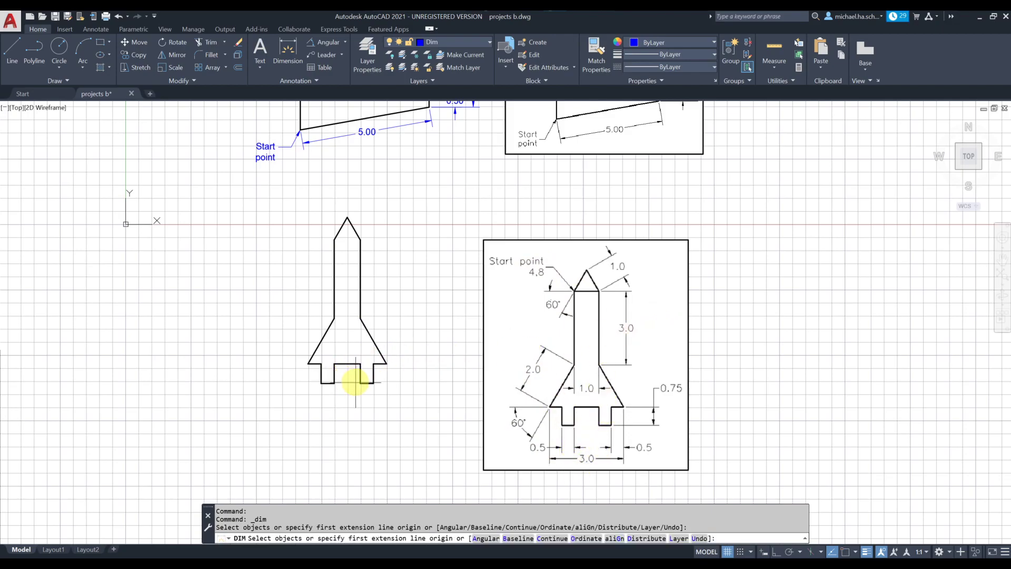
left_click(335, 318)
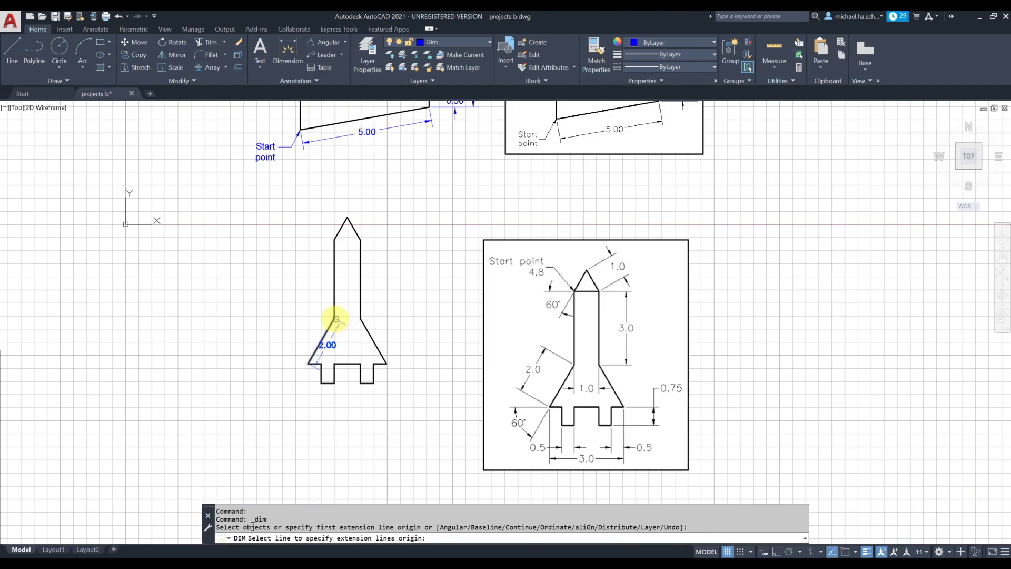
scroll(332, 319, "up", 7)
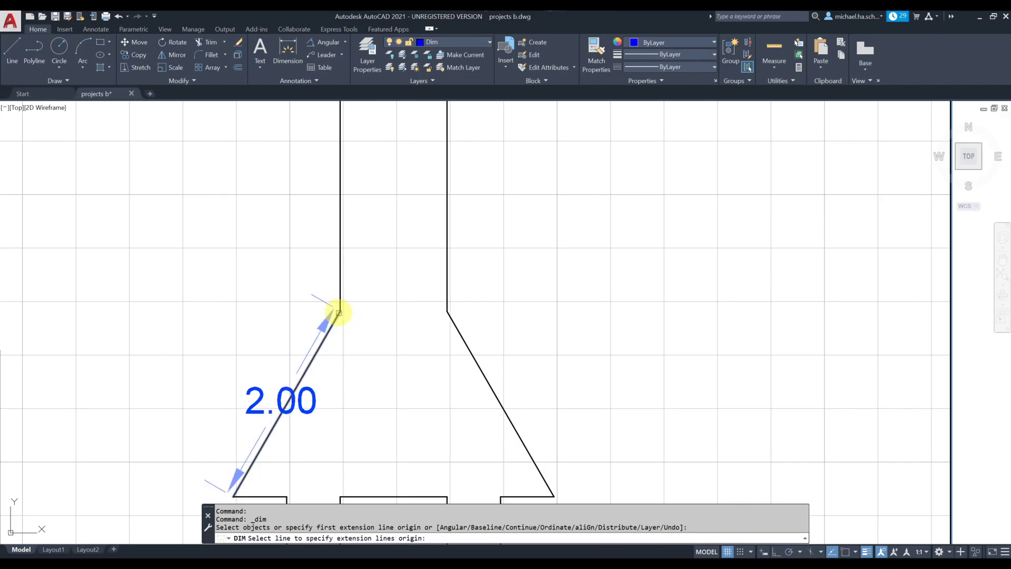
scroll(336, 320, "down", 4)
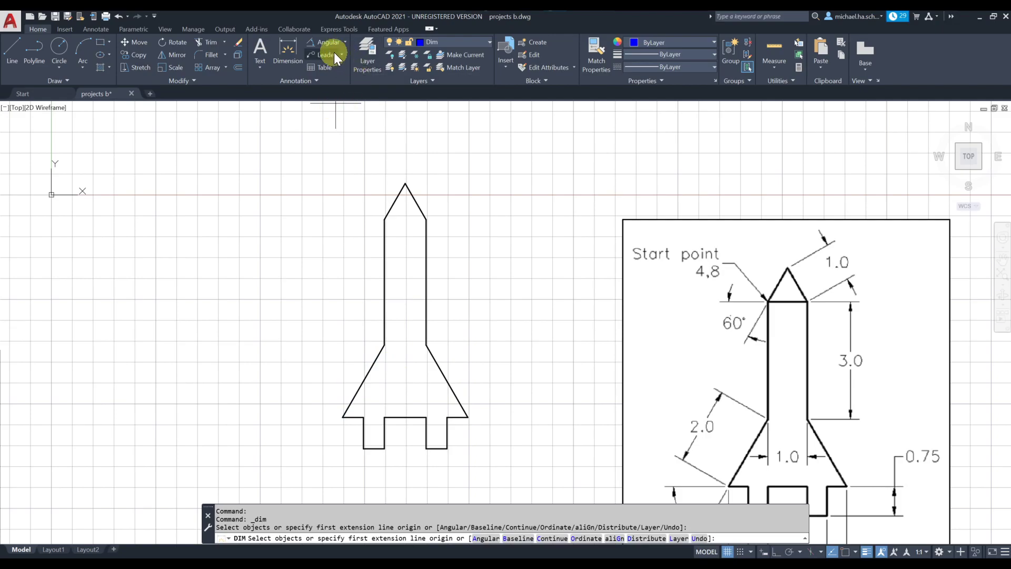
Step: Turn on object snap and add a linear dimension for the rocket body's width, placed inside the flared base between the fins' slanted edges
left_click(346, 40)
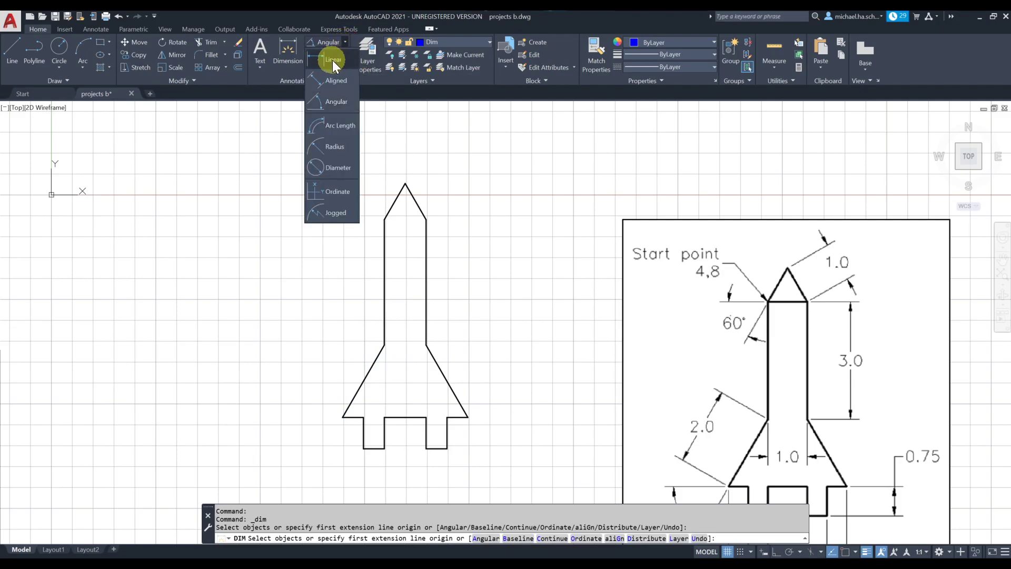
left_click(333, 60)
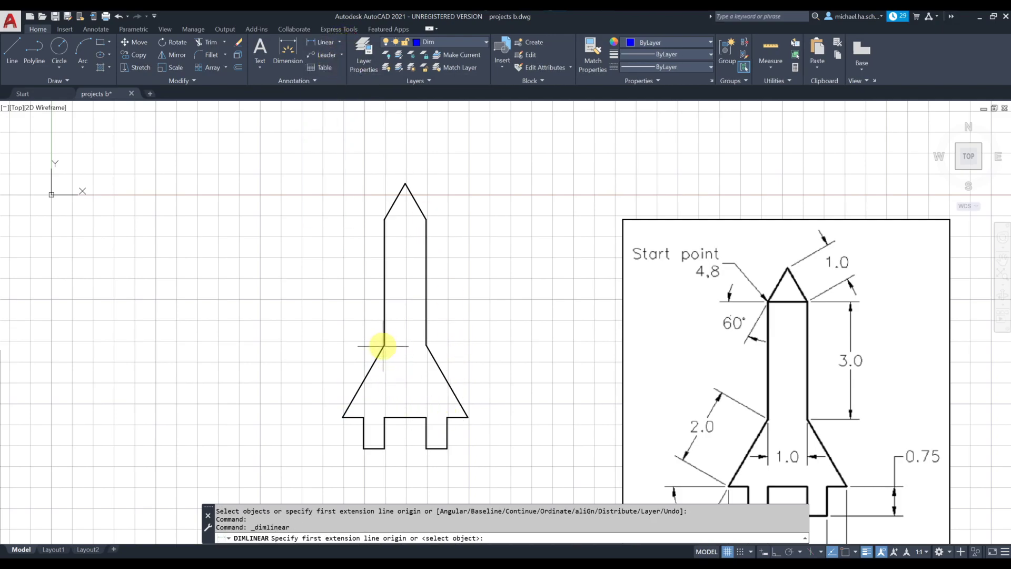
key("F3")
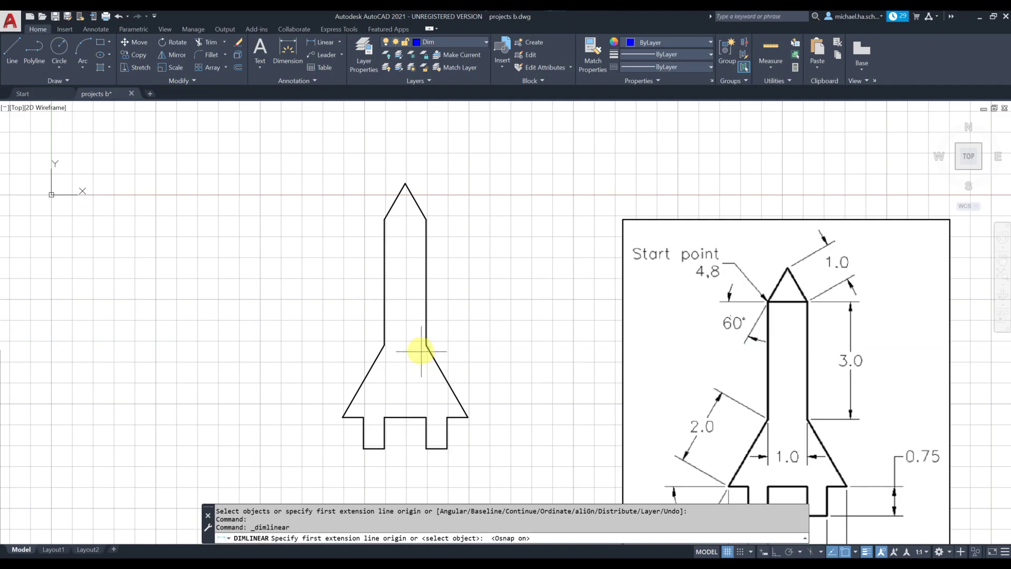
left_click(385, 344)
left_click(426, 345)
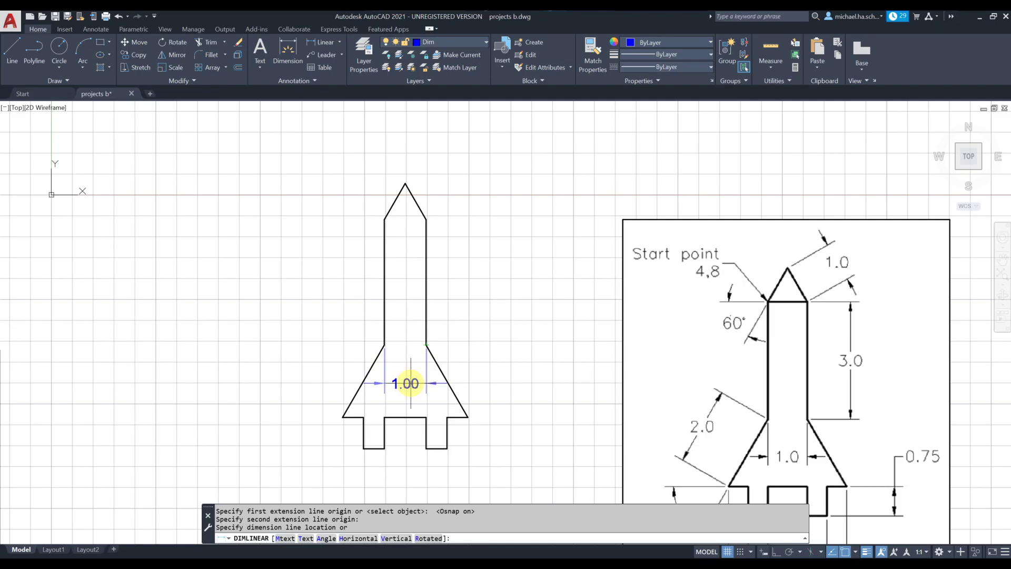
left_click(411, 381)
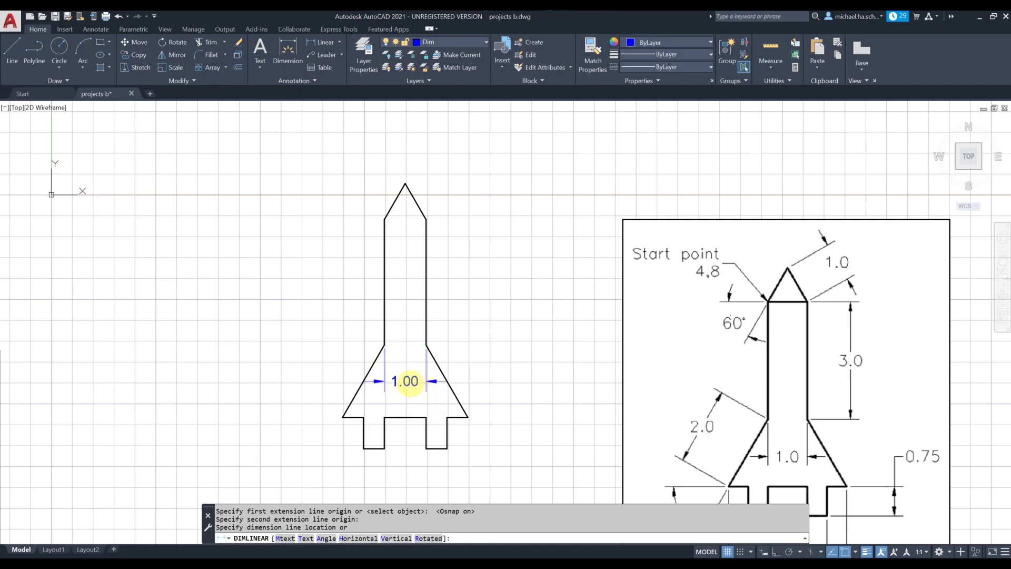
Step: Dimension the vertical distance from the right fin tip to the right leg's bottom corner, placing it outside the rocket's right side
middle_click_drag(788, 429, 639, 300)
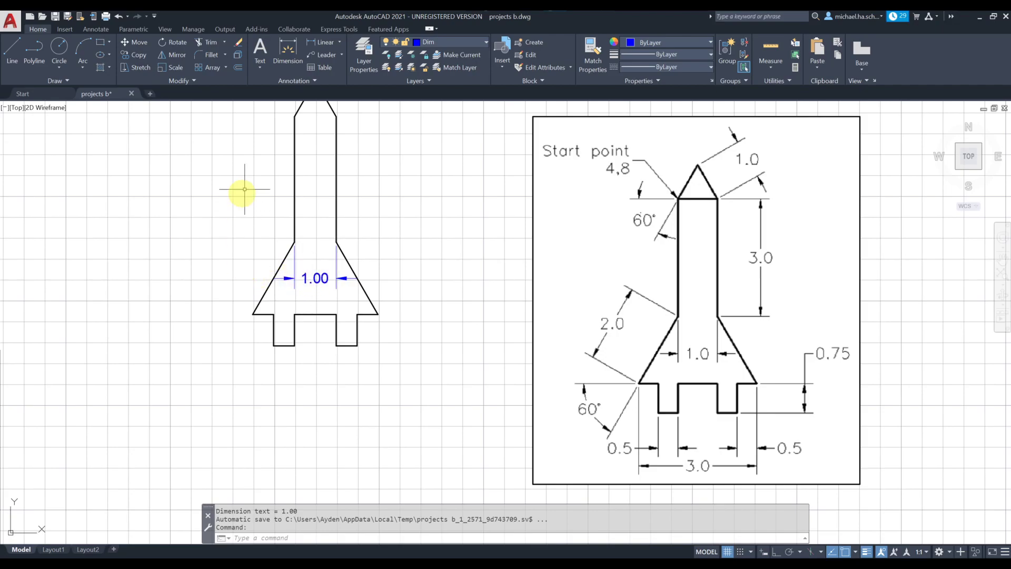
mouse_move(389, 242)
middle_mouse_down()
mouse_move(453, 280)
mouse_move(408, 270)
middle_mouse_up()
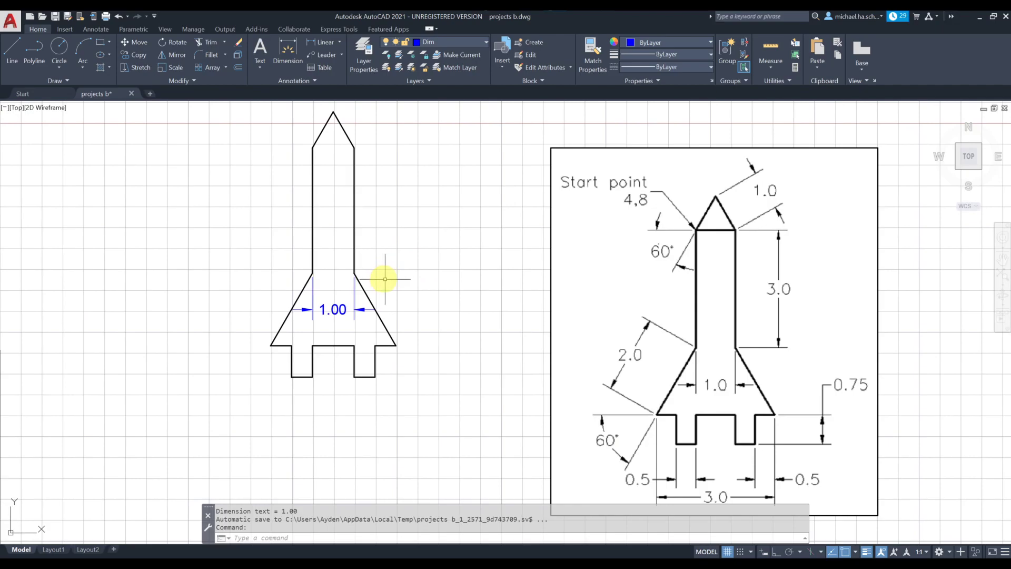
left_click(293, 55)
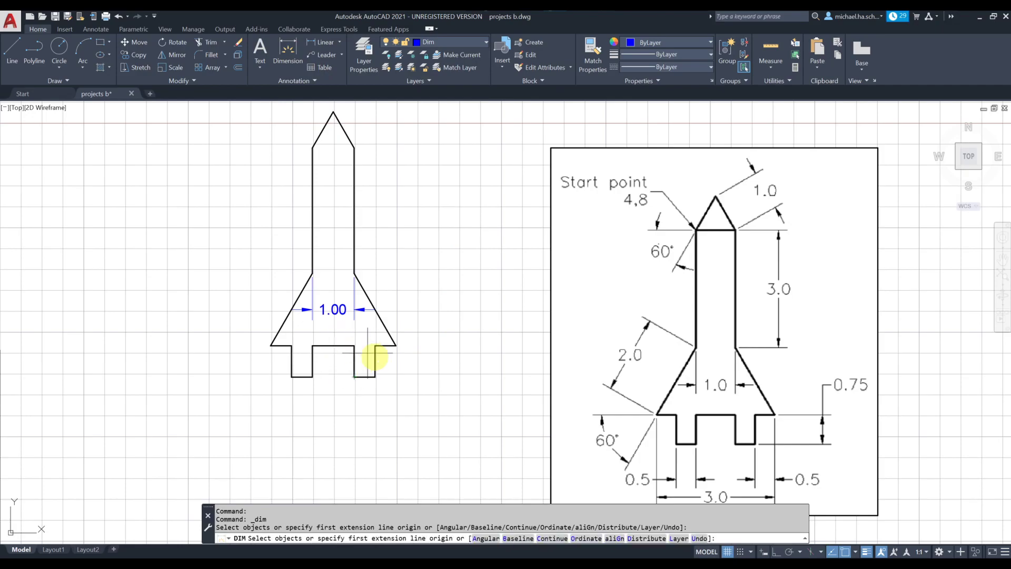
left_click(841, 551)
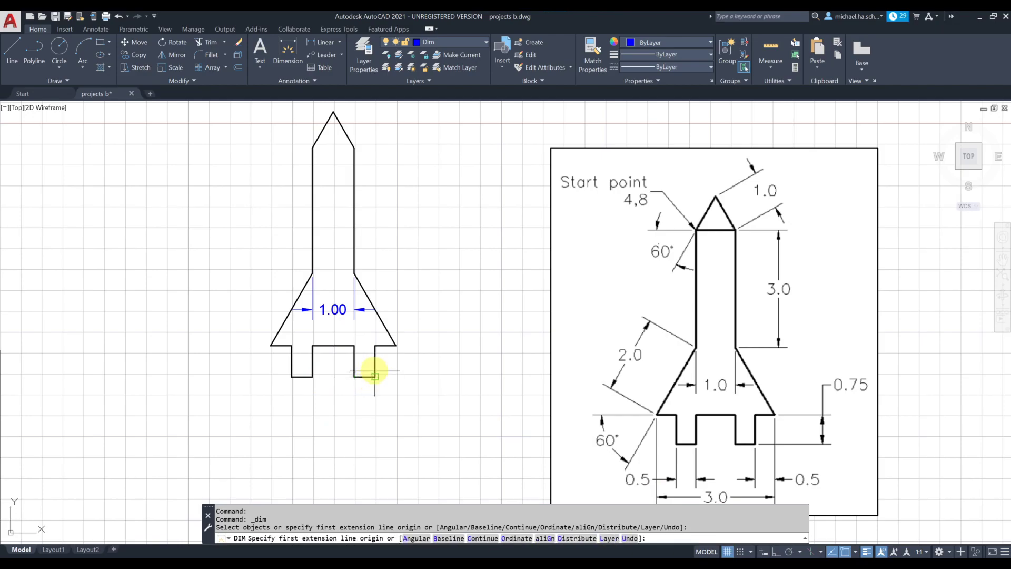
left_click(396, 345)
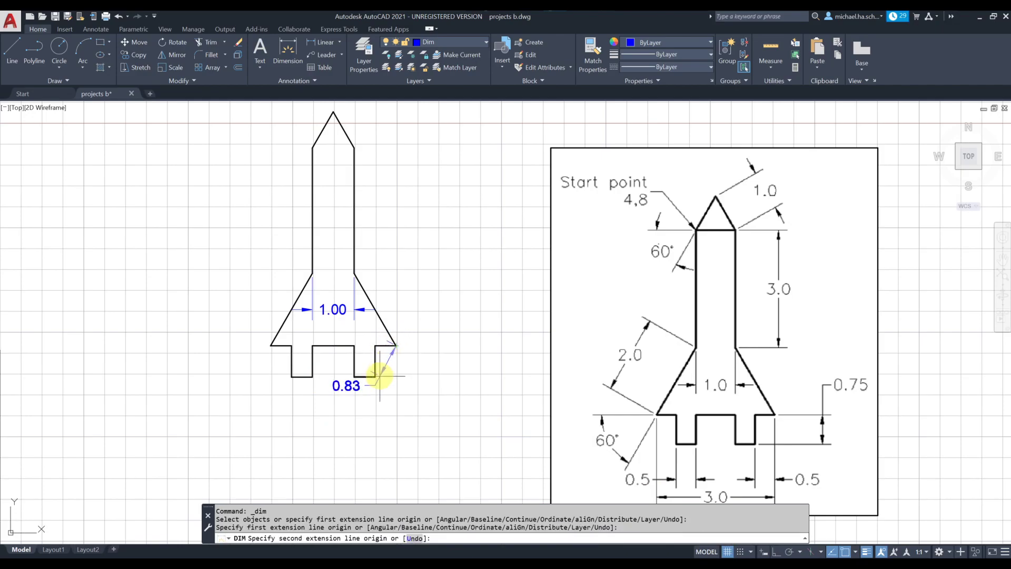
left_click(376, 376)
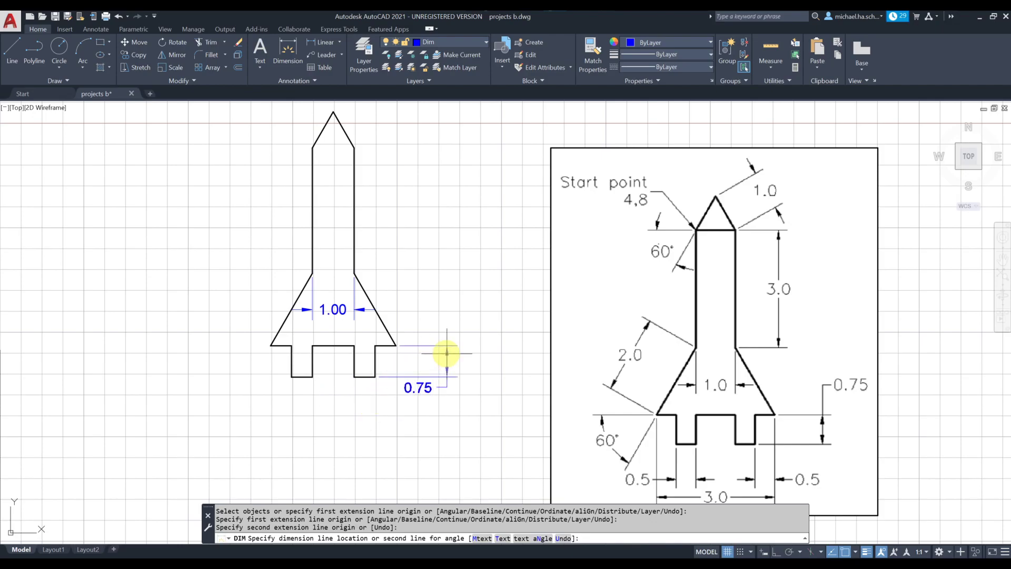
left_click(439, 355)
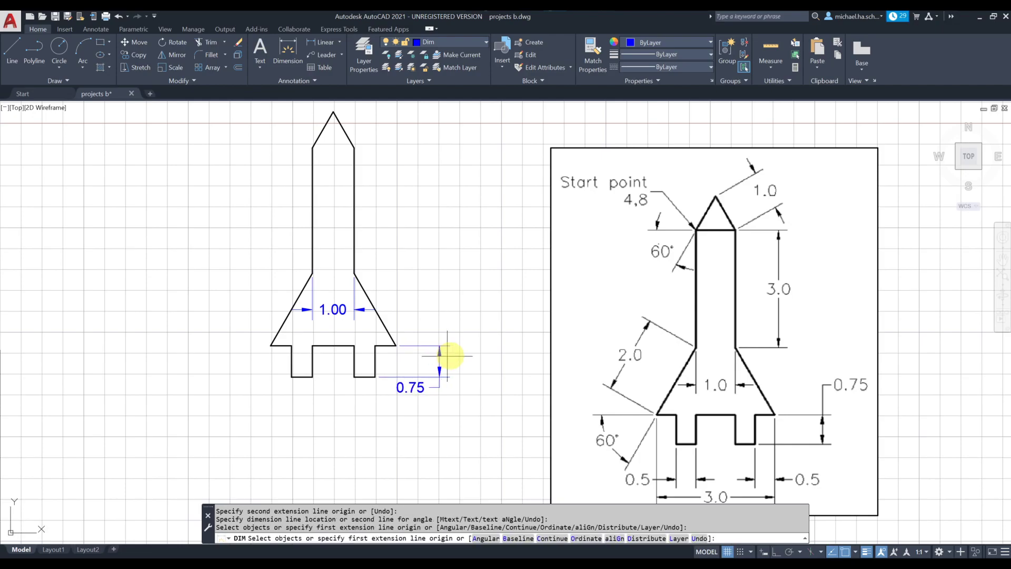
key("Return")
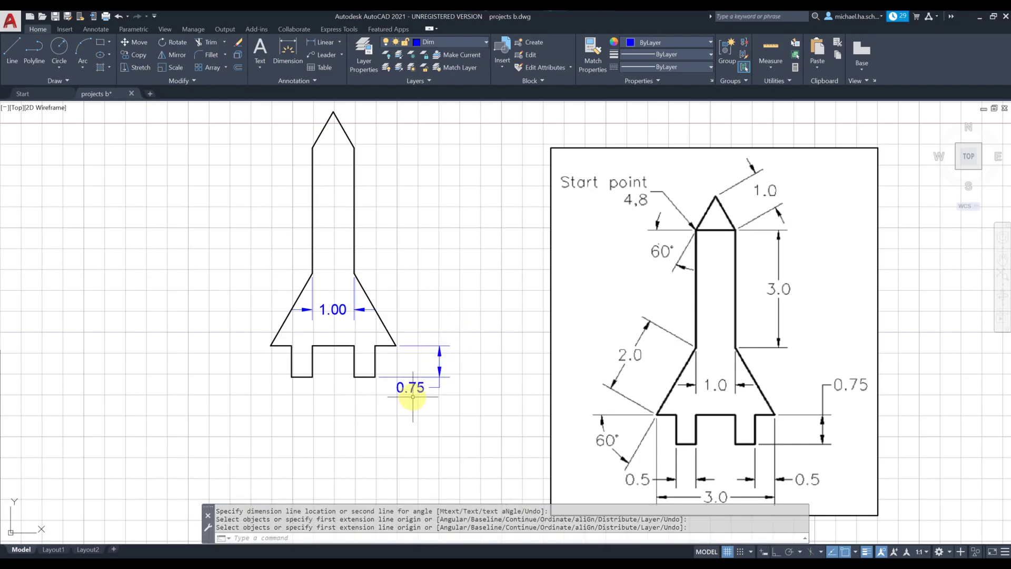
Step: Move the right leg height dimension's text above and to the right of its dimension line, matching the reference image
left_click(416, 387)
left_click(411, 387)
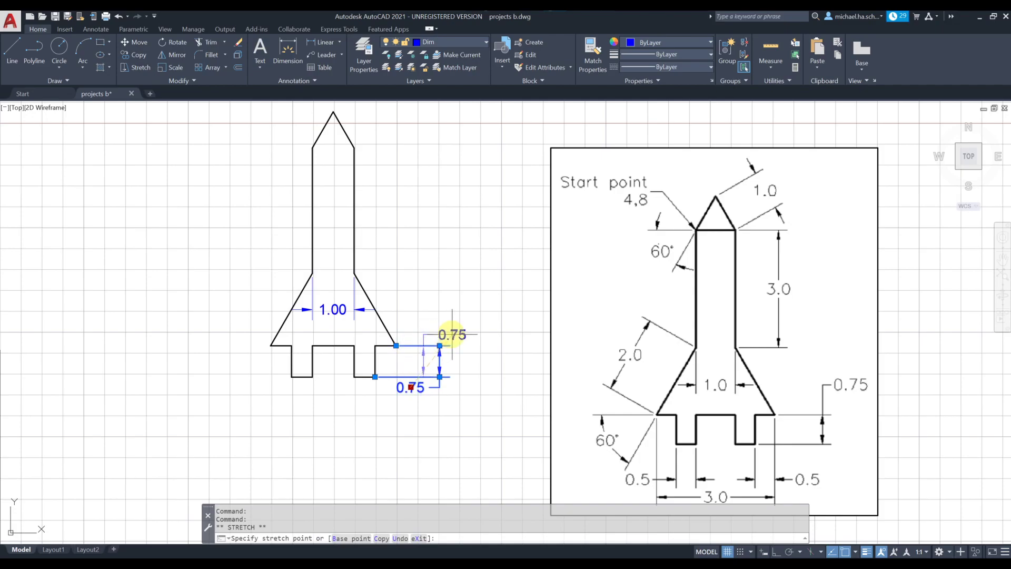
left_click(458, 333)
key("Escape")
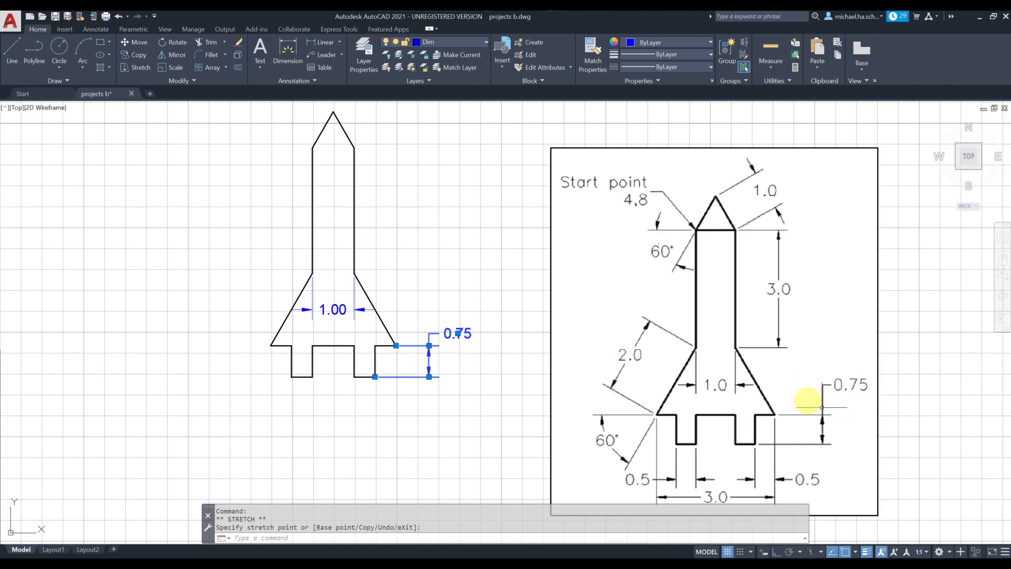
Step: Dimension the horizontal gap from the right leg to the right fin tip and the left leg's width, aligning both below the rocket
left_click(288, 50)
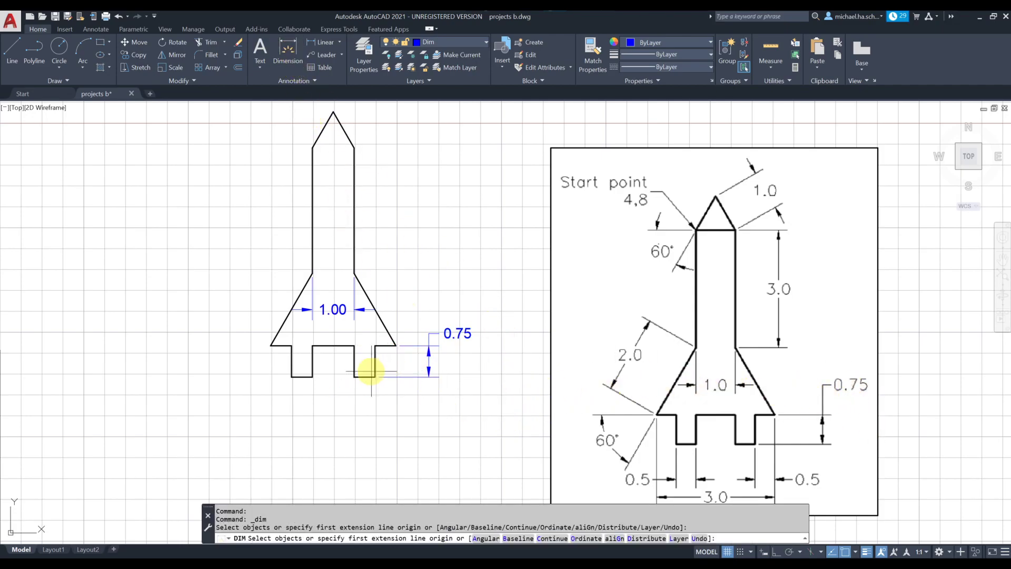
left_click(375, 377)
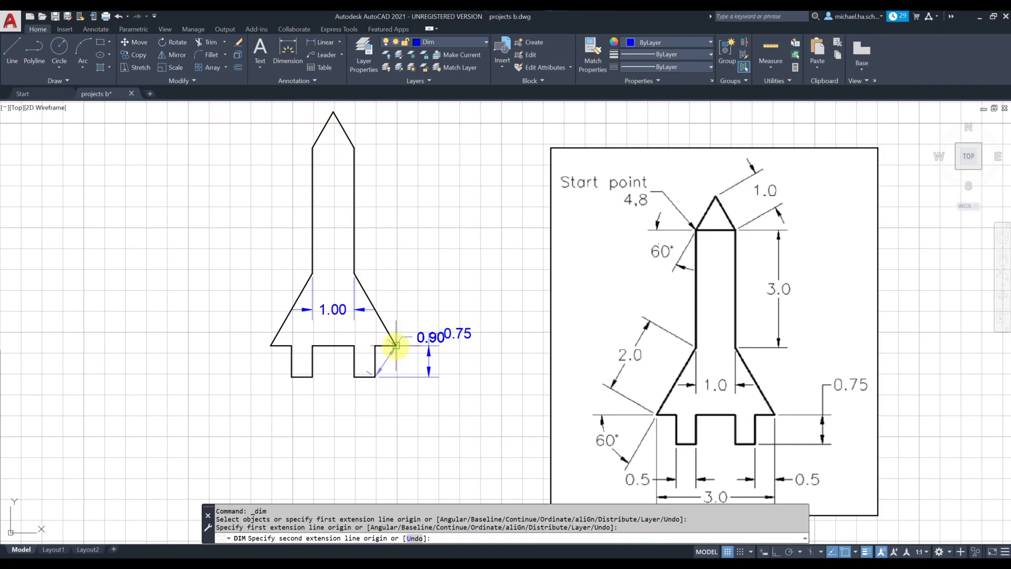
left_click(396, 345)
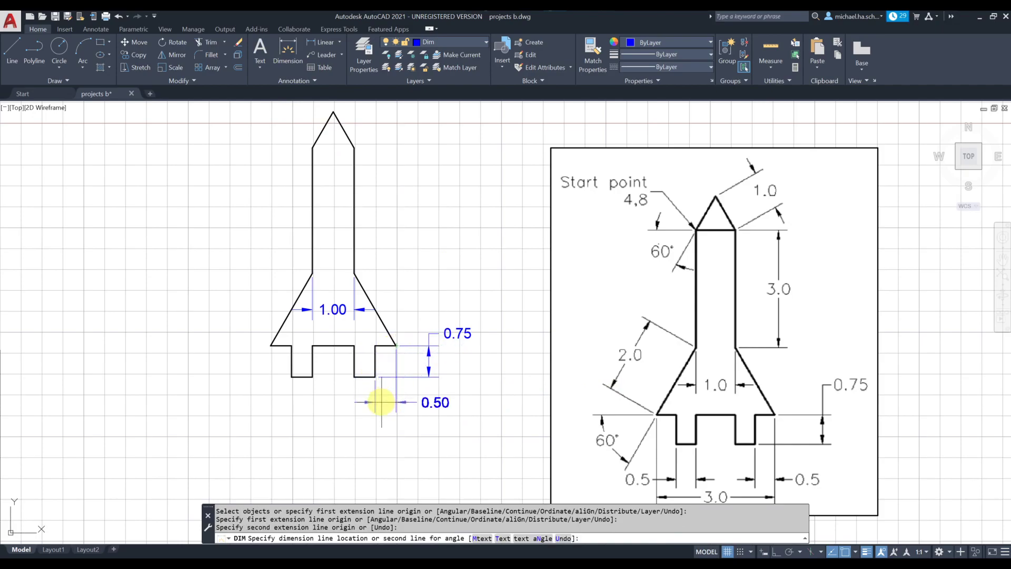
left_click(381, 402)
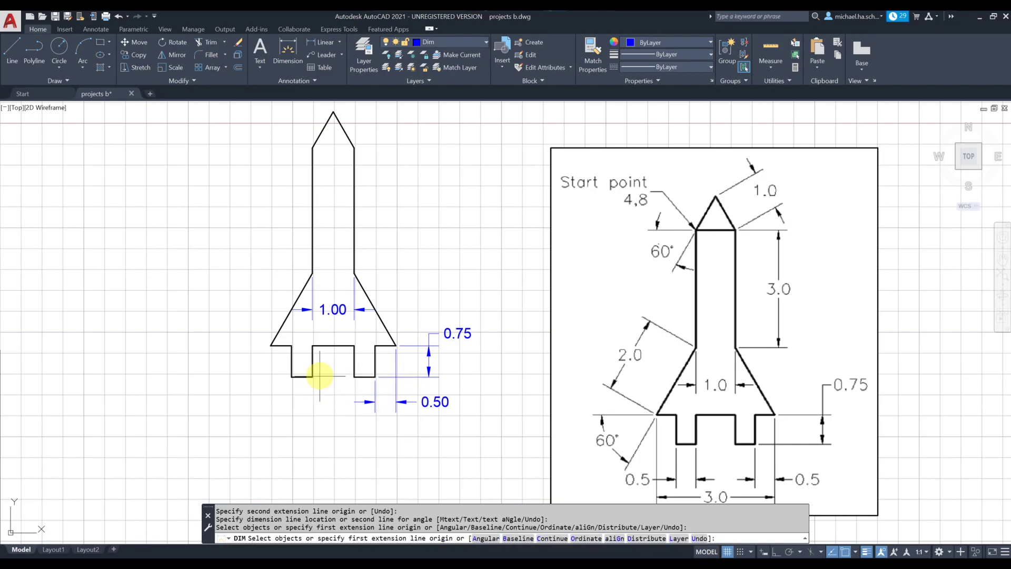
left_click(312, 377)
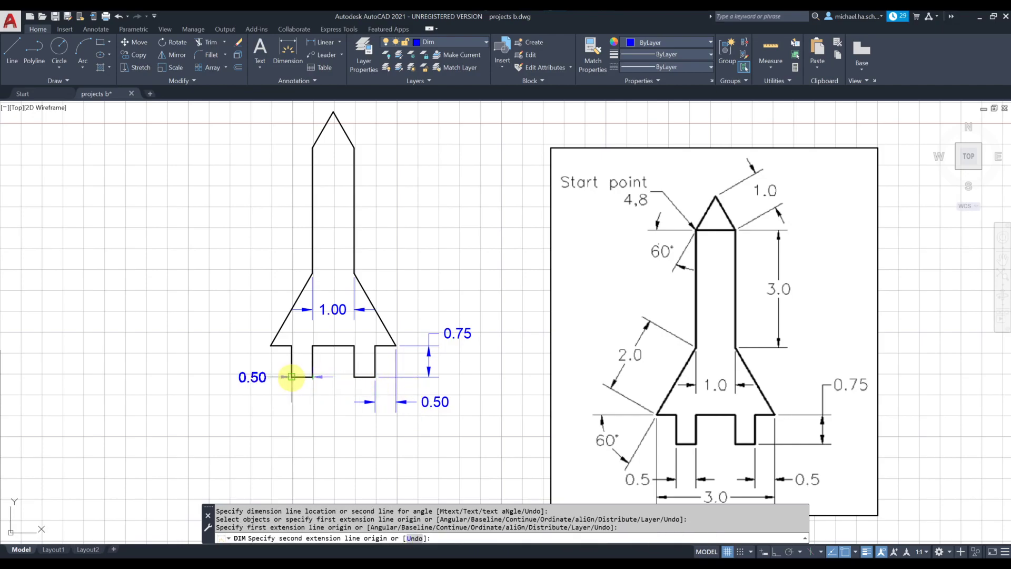
left_click(292, 377)
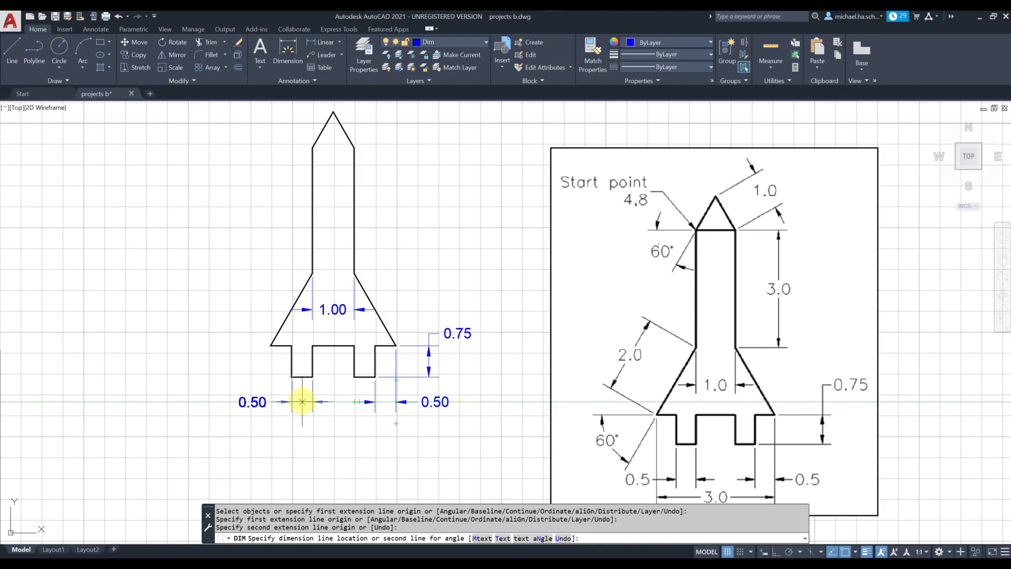
left_click(302, 402)
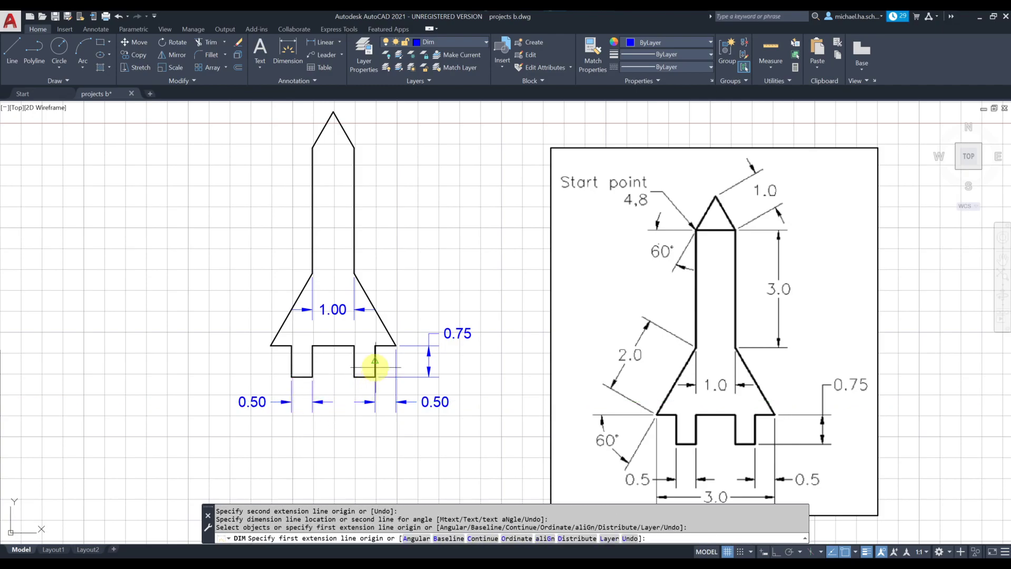
Step: Dimension the rocket's overall width between the two fin tips, placing it below the leg dimensions
middle_click_drag(349, 373, 350, 322)
left_click(269, 293)
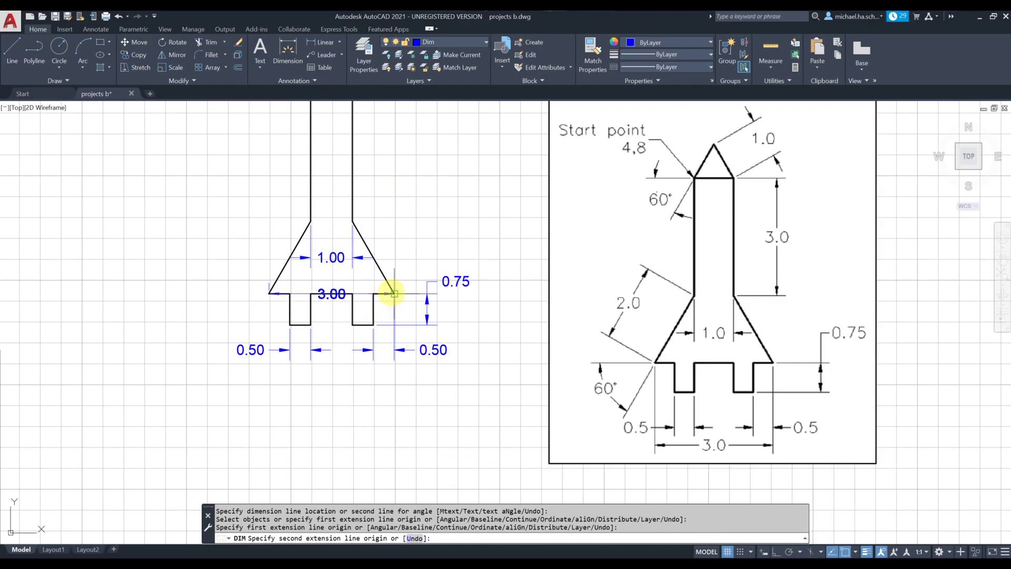
left_click(394, 293)
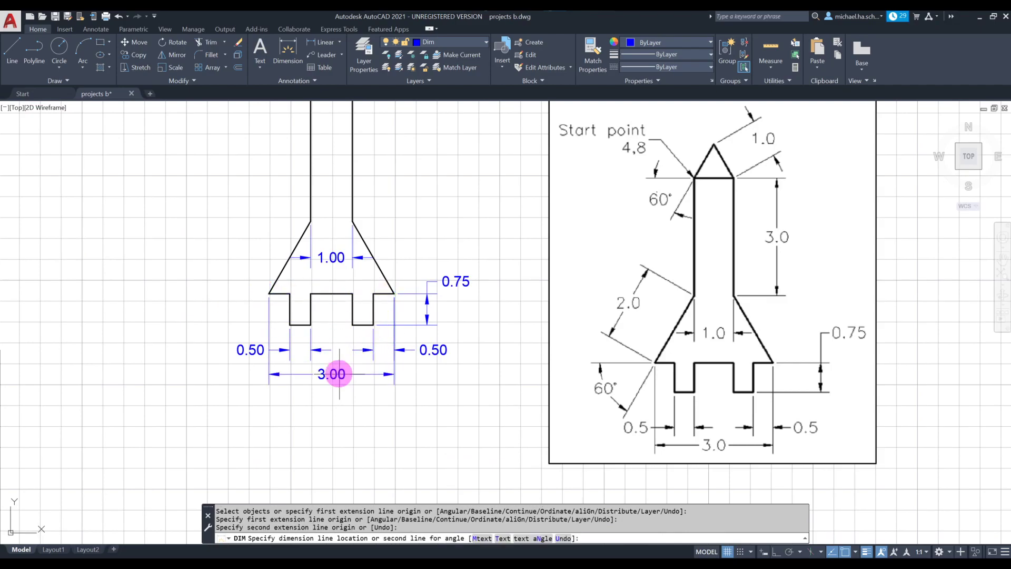
left_click(339, 374)
Step: Dimension the left fin's slanted edge with an aligned dimension placed outside the rocket
middle_click_drag(407, 238, 424, 283)
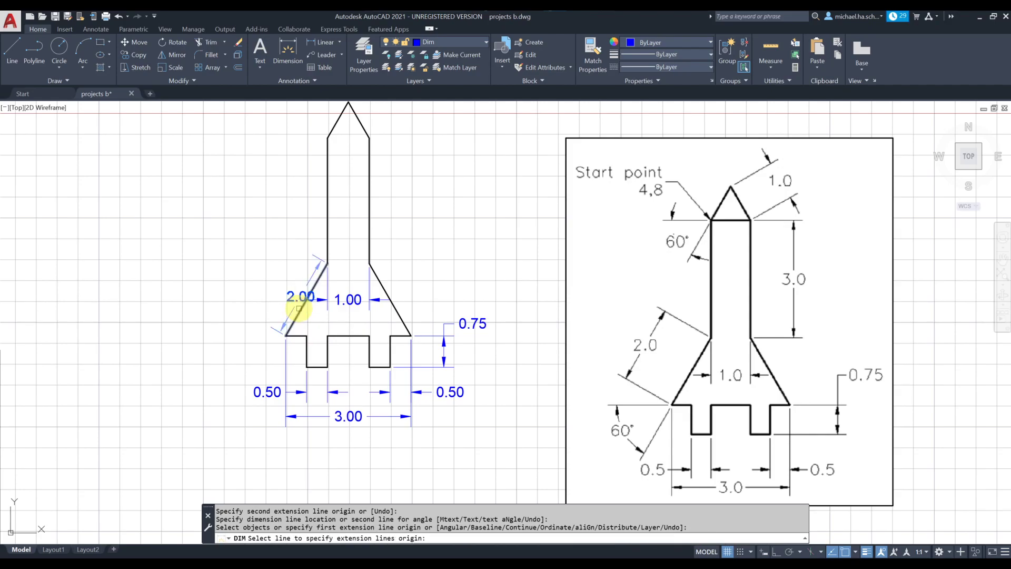
left_click(299, 308)
left_click(293, 288)
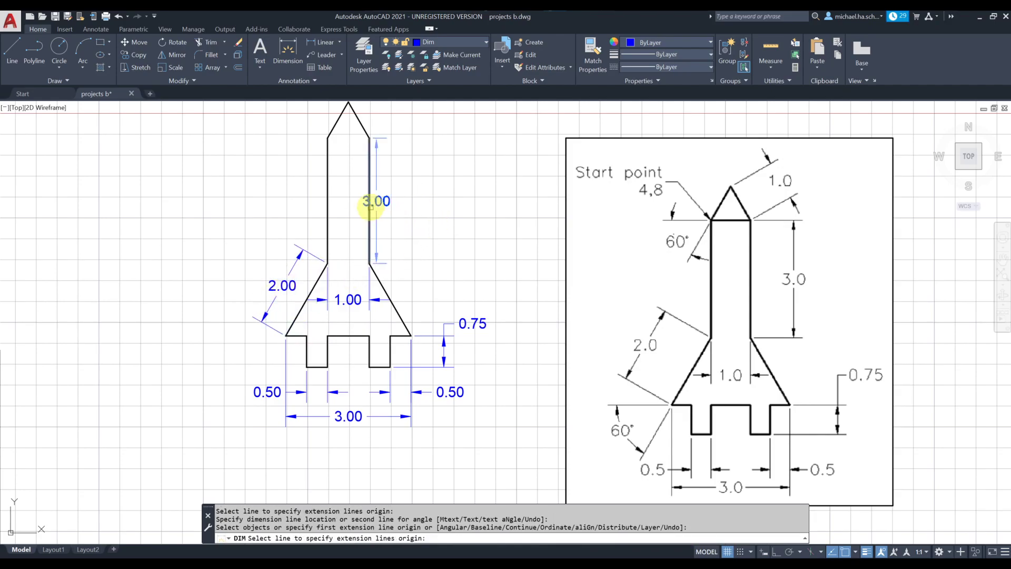
Step: Dimension the body's right vertical edge and the nose cone's right slanted edge, placing both outside the rocket on its right side
left_click(370, 206)
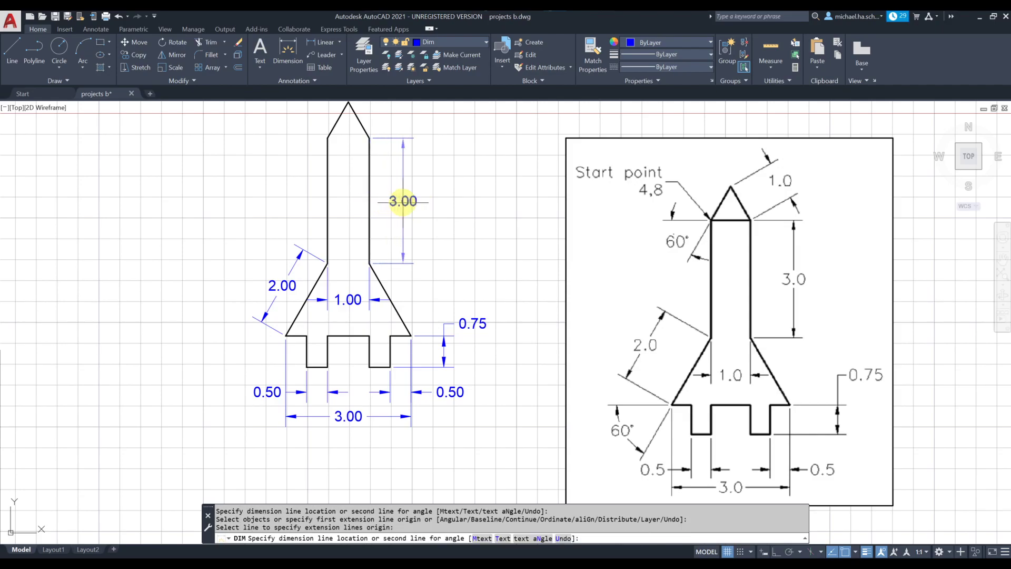
left_click(399, 200)
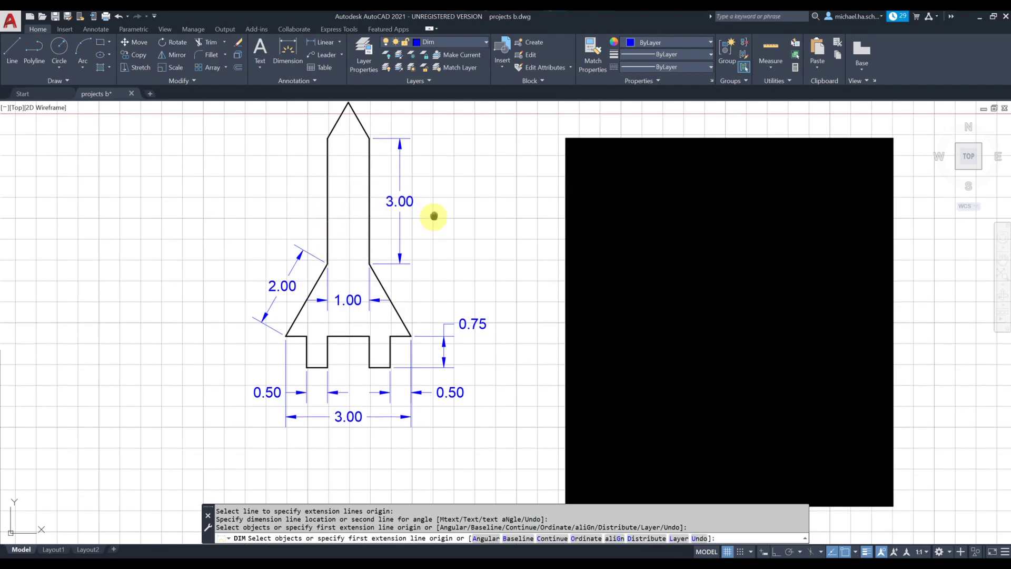
middle_click_drag(434, 216, 430, 260)
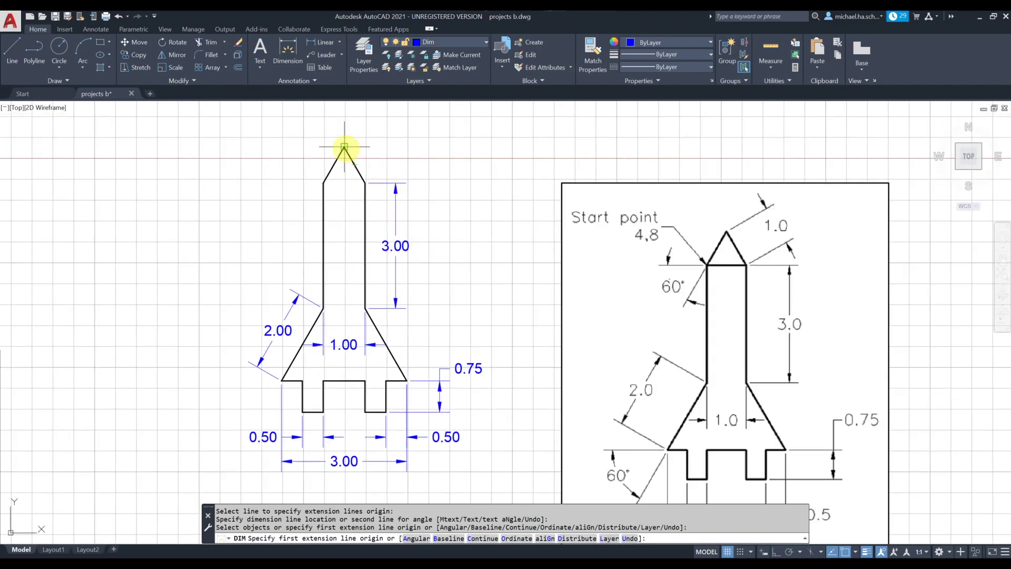
left_click(344, 146)
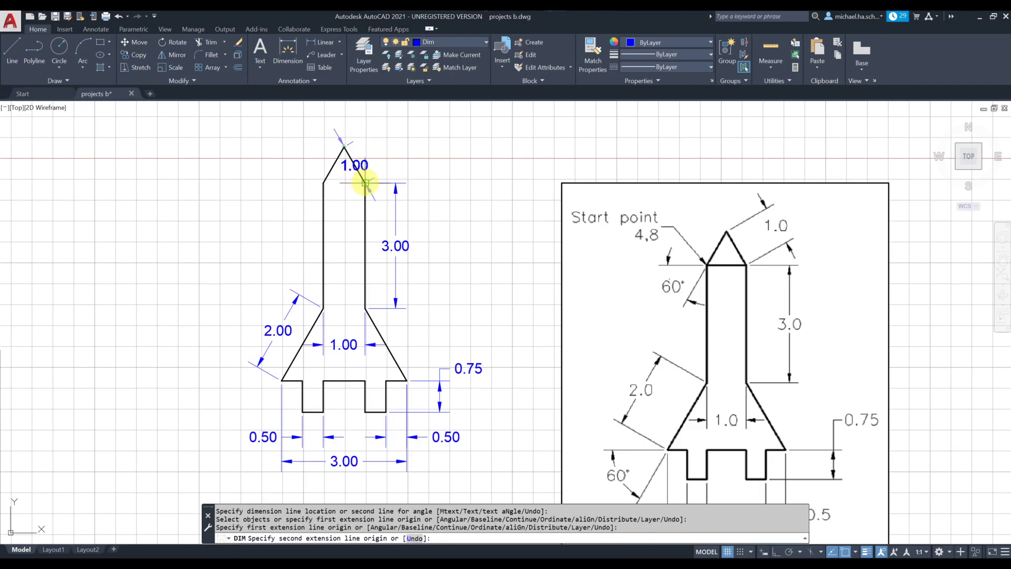
left_click(365, 183)
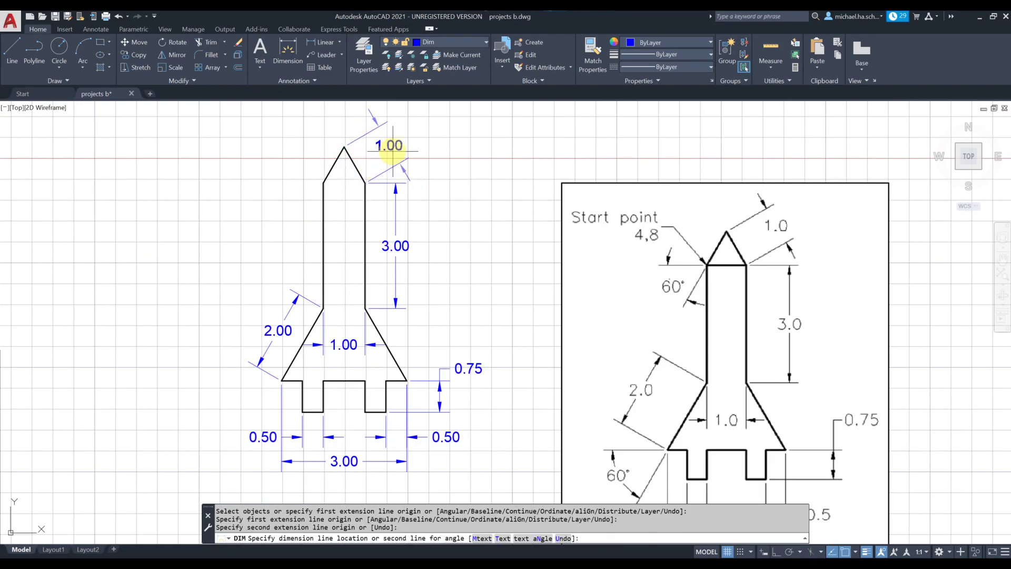
left_click(392, 149)
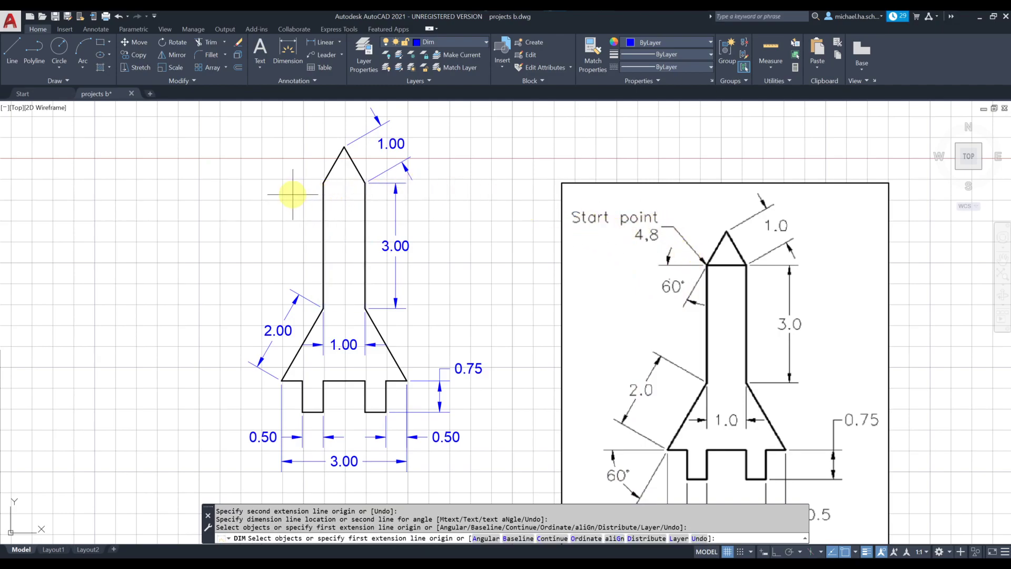
key("Return")
middle_click_drag(293, 220, 292, 208)
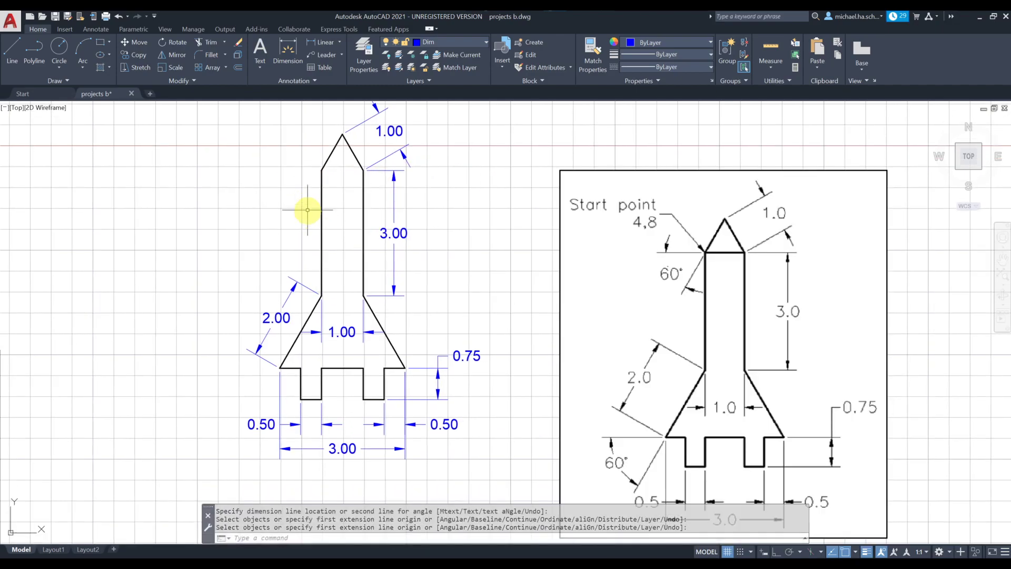
left_click(338, 42)
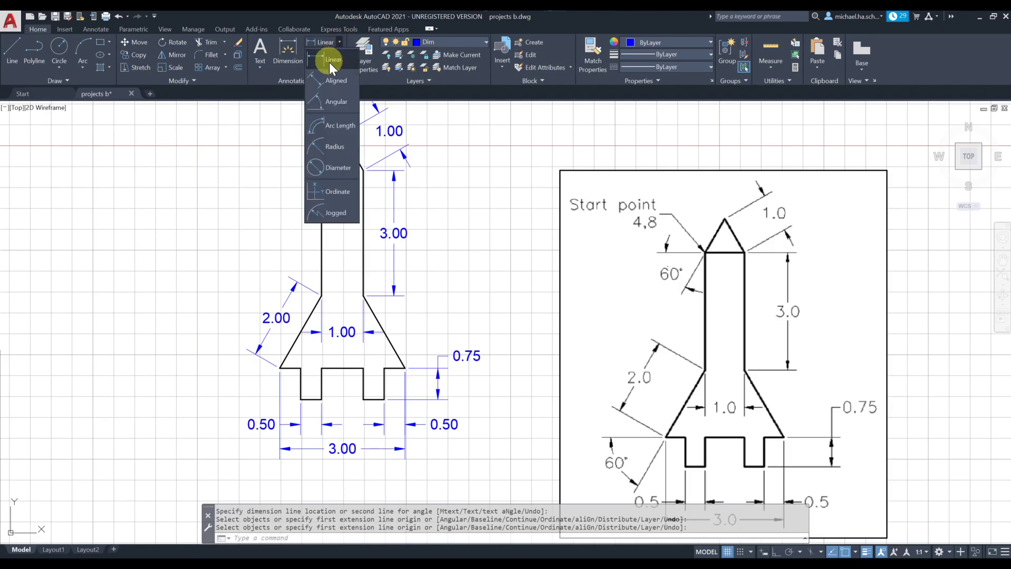
left_click(328, 103)
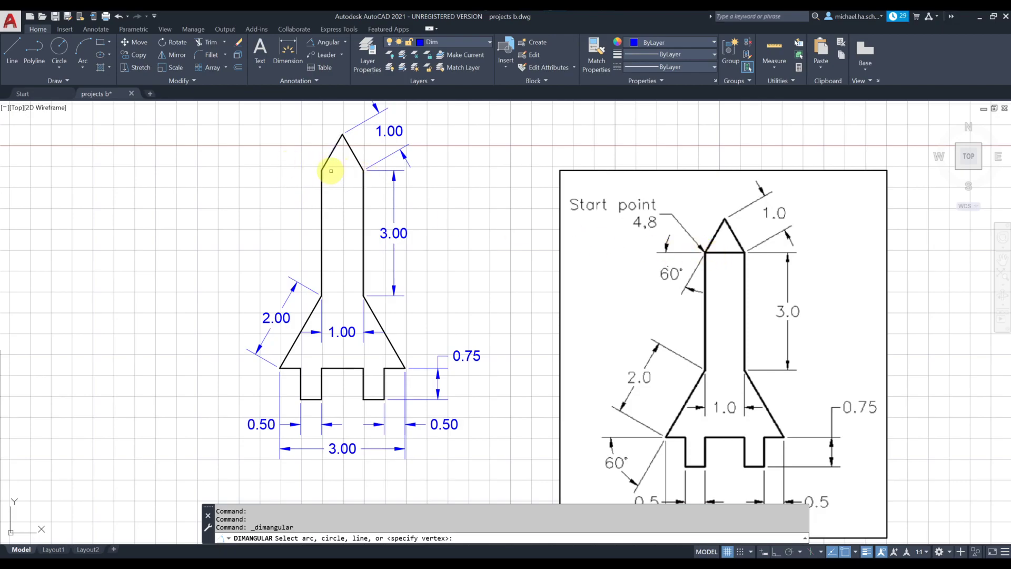
key("Escape")
Step: Draw a horizontal line on layer 0 across the nose cone's base, joining the body's two upper corners
left_click(449, 53)
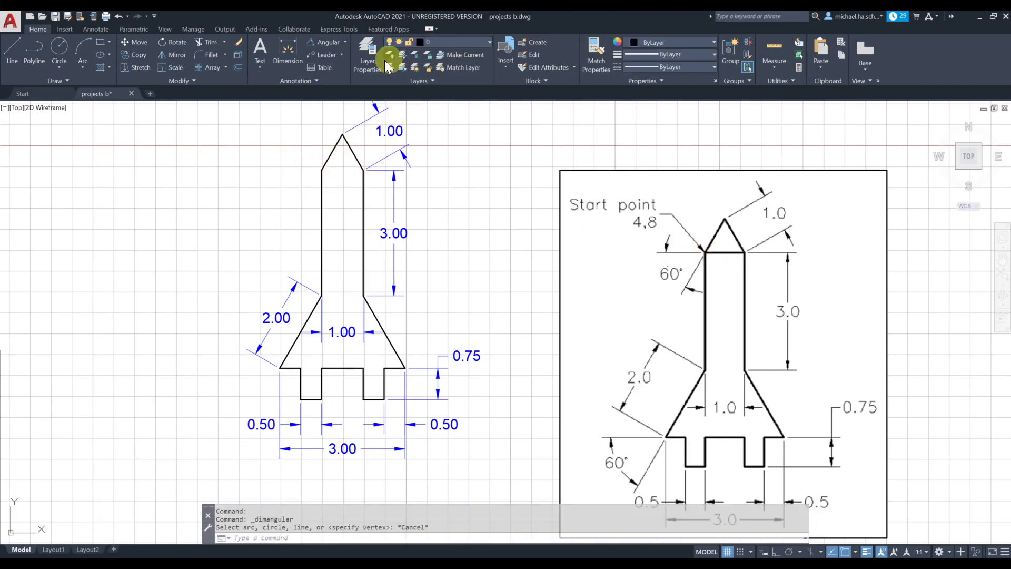
left_click(322, 170)
left_click(362, 170)
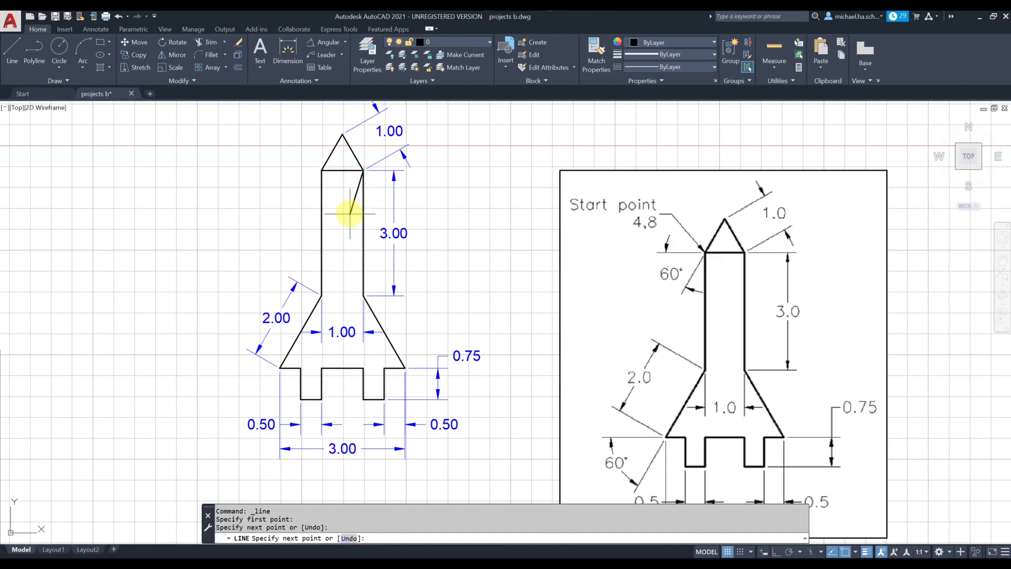
key("Escape")
Step: On the Dim layer, add an angular dimension between the nose cone's left edge and base line, placed outside below the corner
left_click(435, 43)
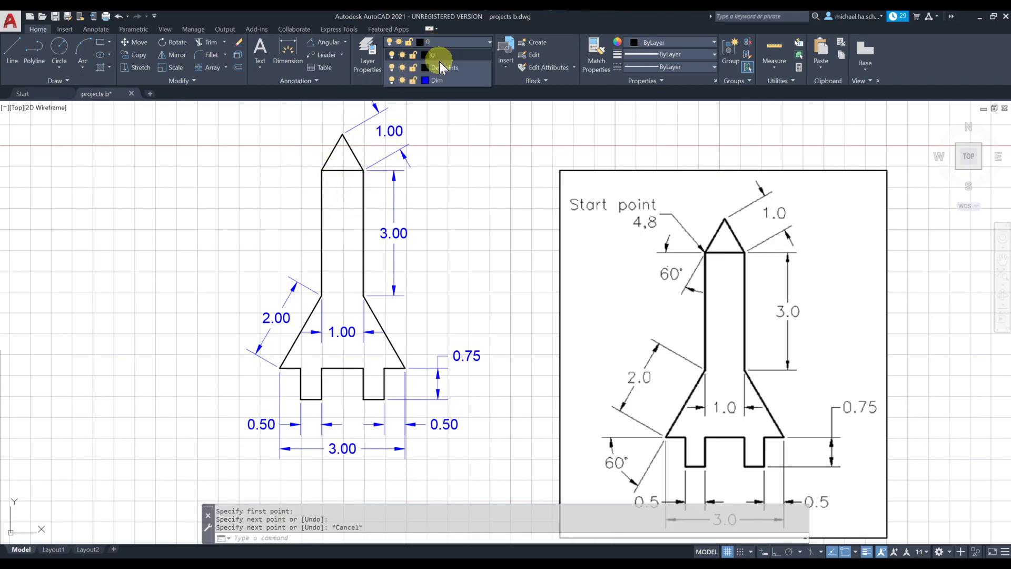
left_click(440, 79)
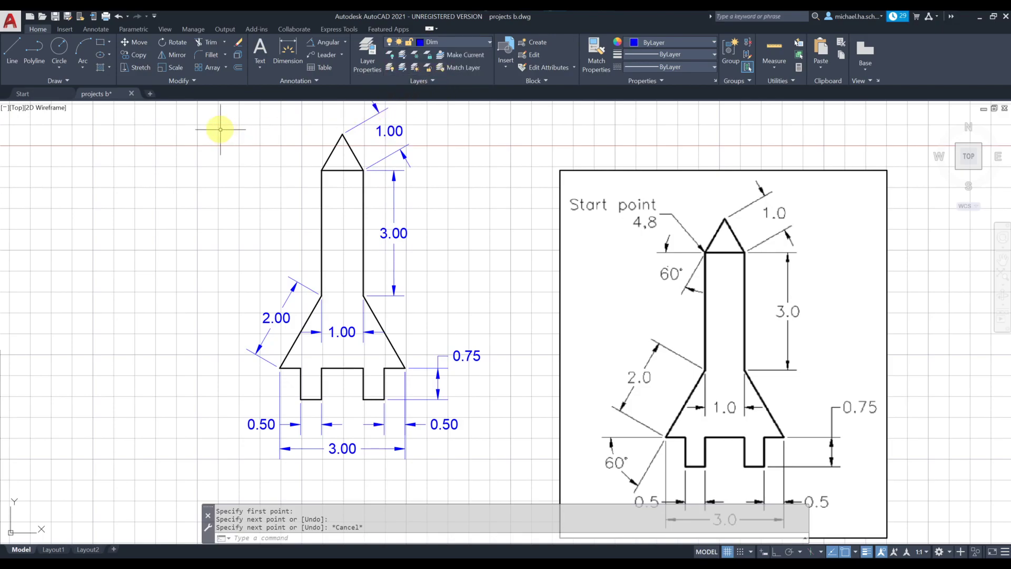
left_click(327, 42)
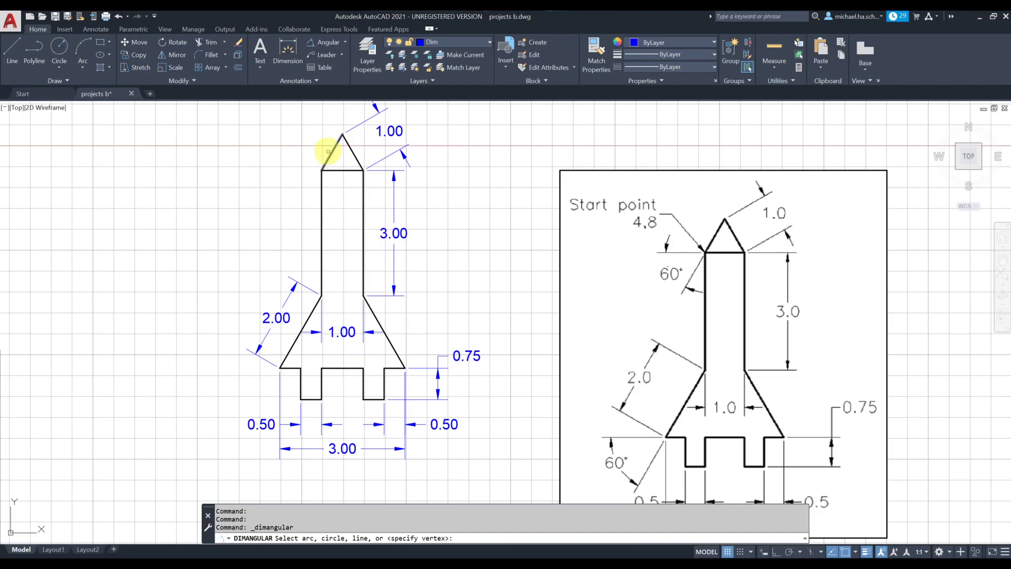
left_click(333, 151)
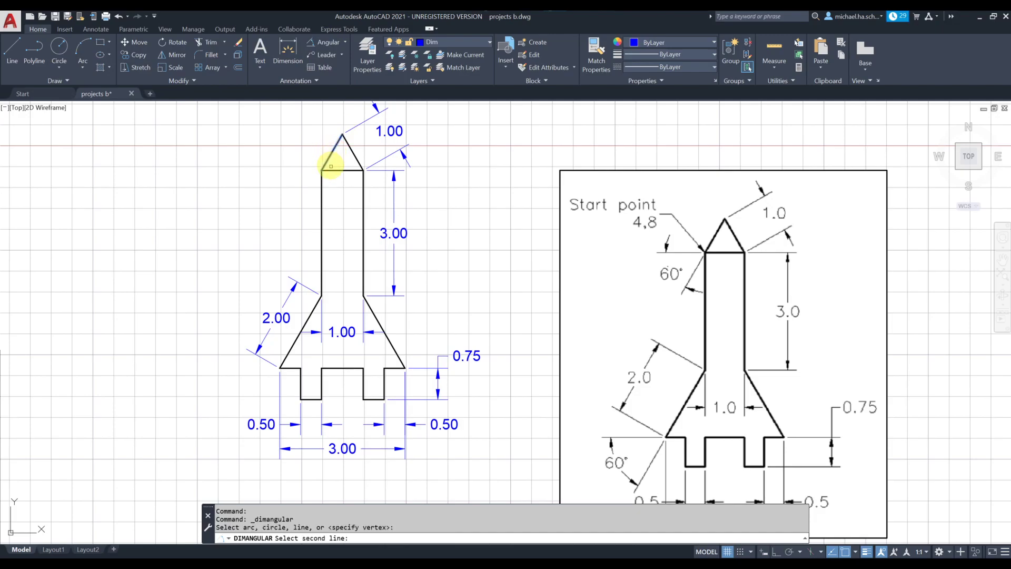
left_click(334, 170)
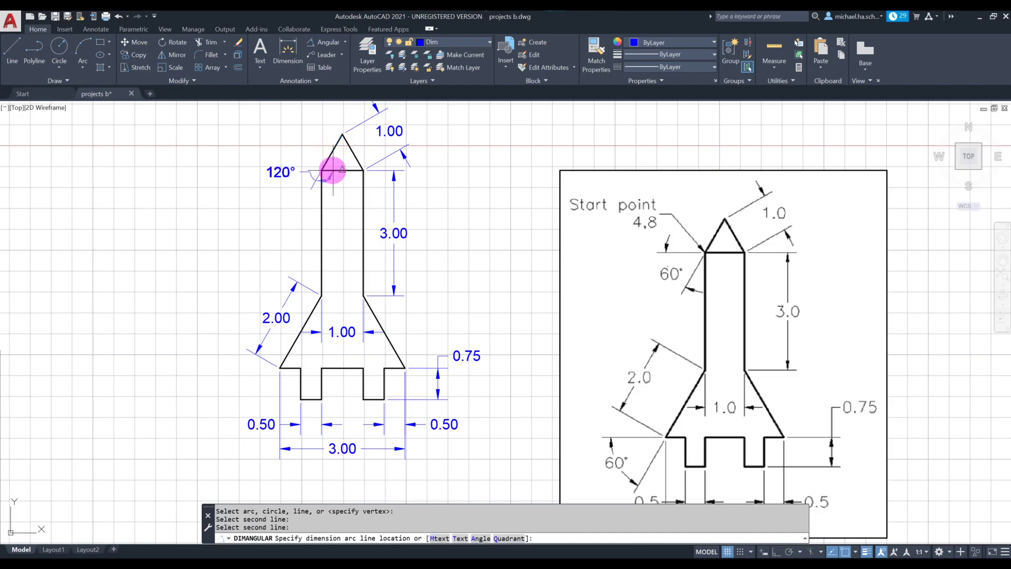
left_click(285, 198)
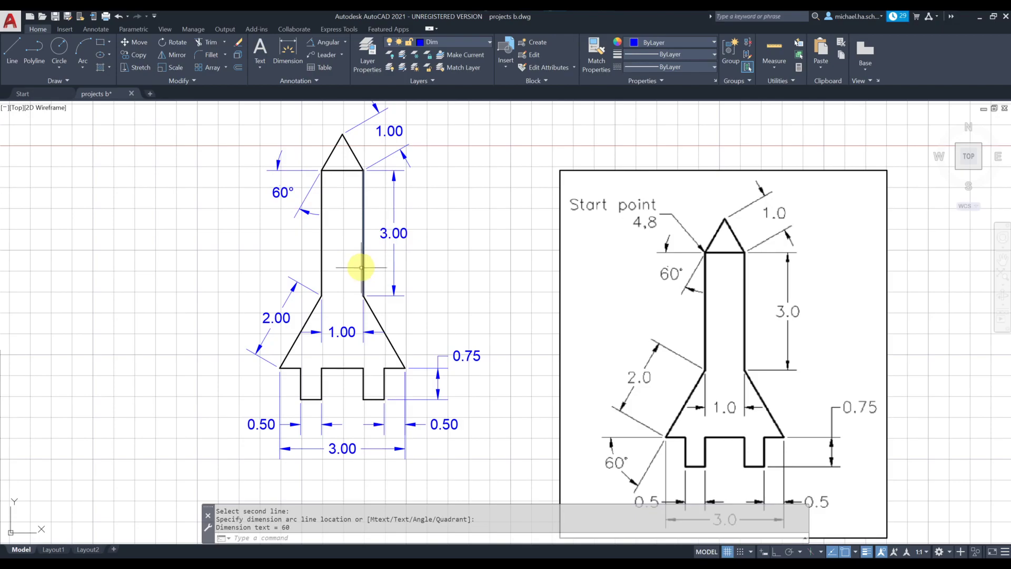
Step: Add an angular dimension between the left fin's slanted edge and its bottom edge, placed outside and below the fin tip
middle_click_drag(362, 266, 354, 199)
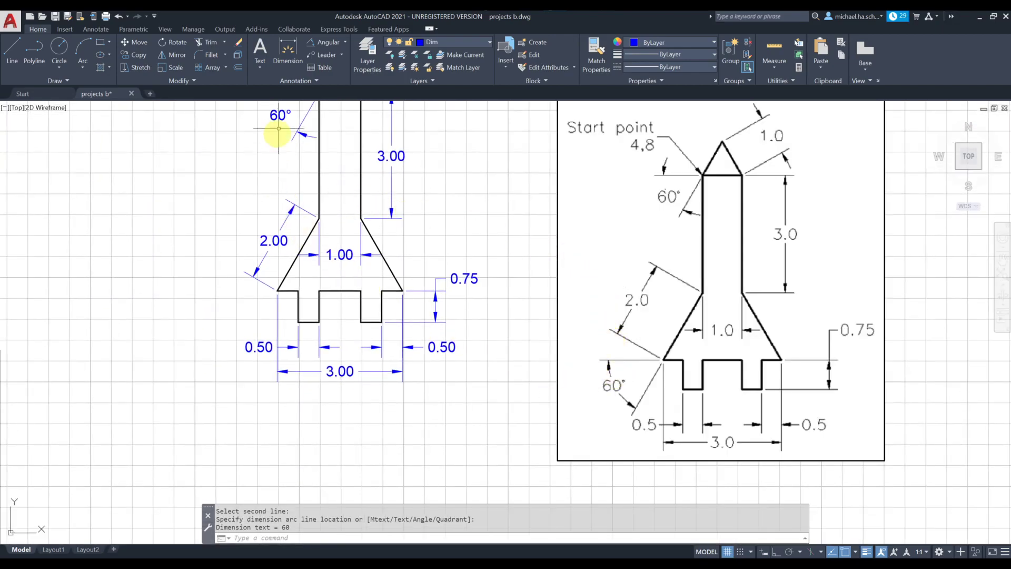
left_click(325, 44)
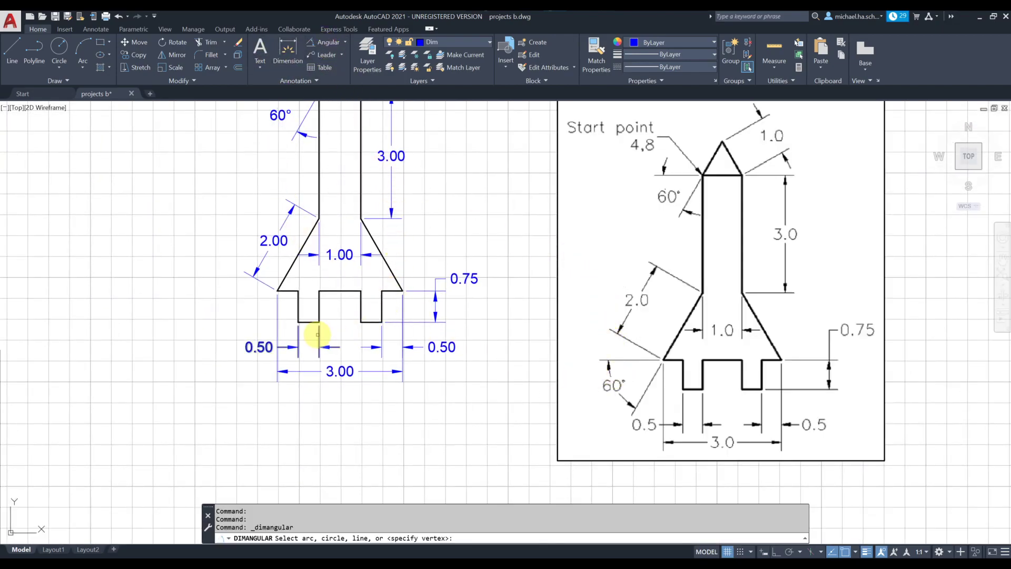
left_click(285, 278)
left_click(289, 290)
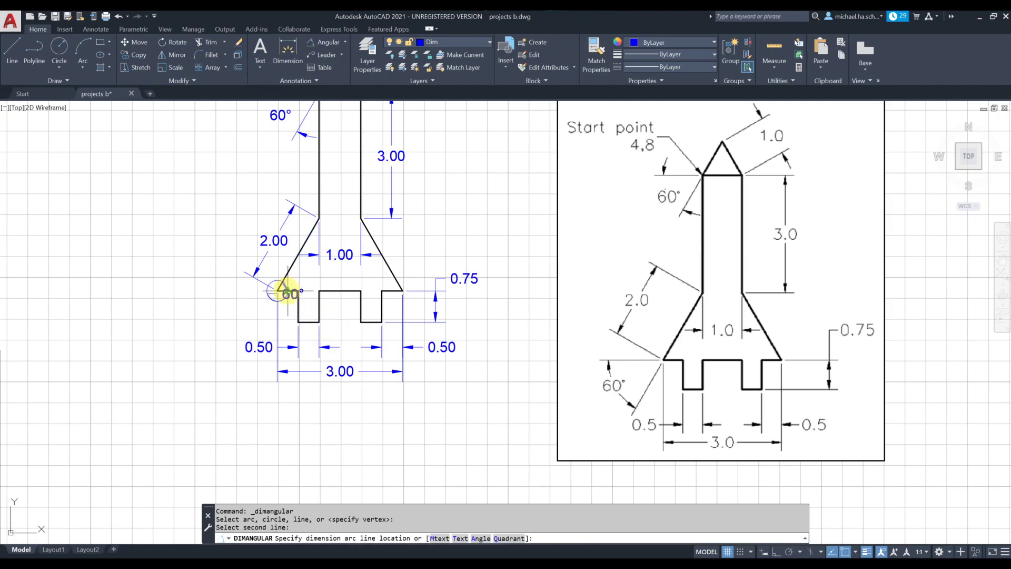
left_click(251, 326)
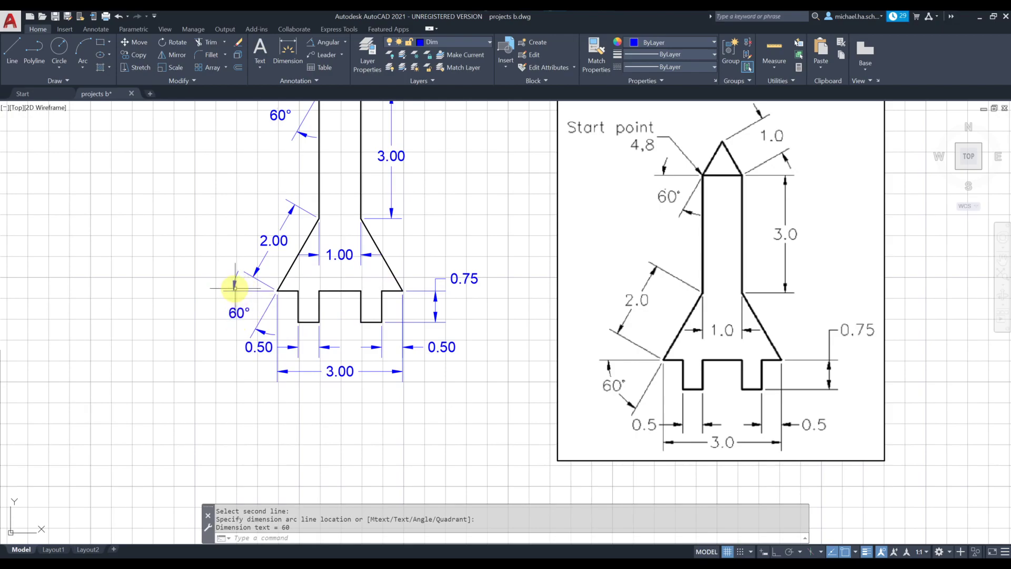
left_click(240, 310)
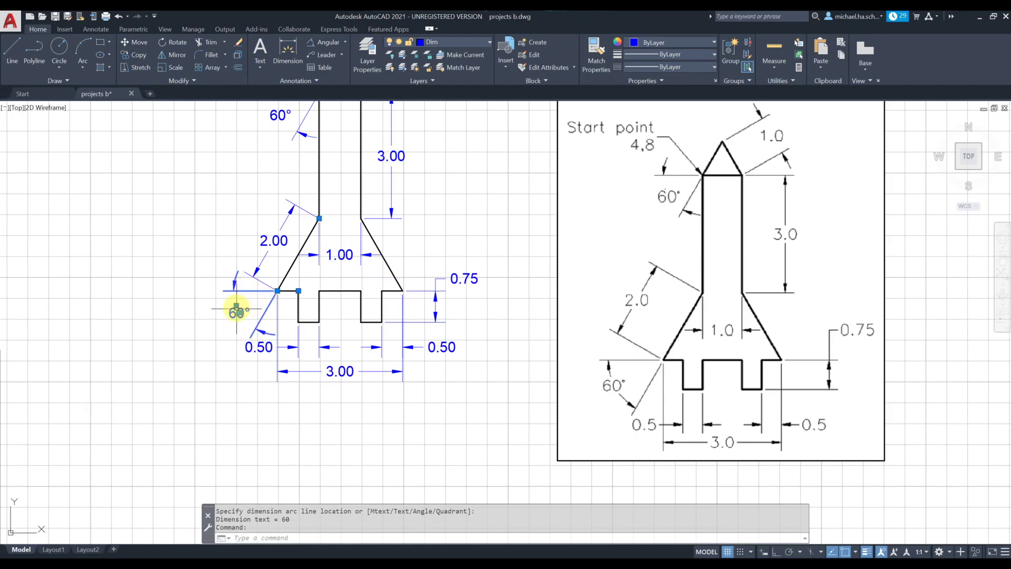
left_click(237, 313)
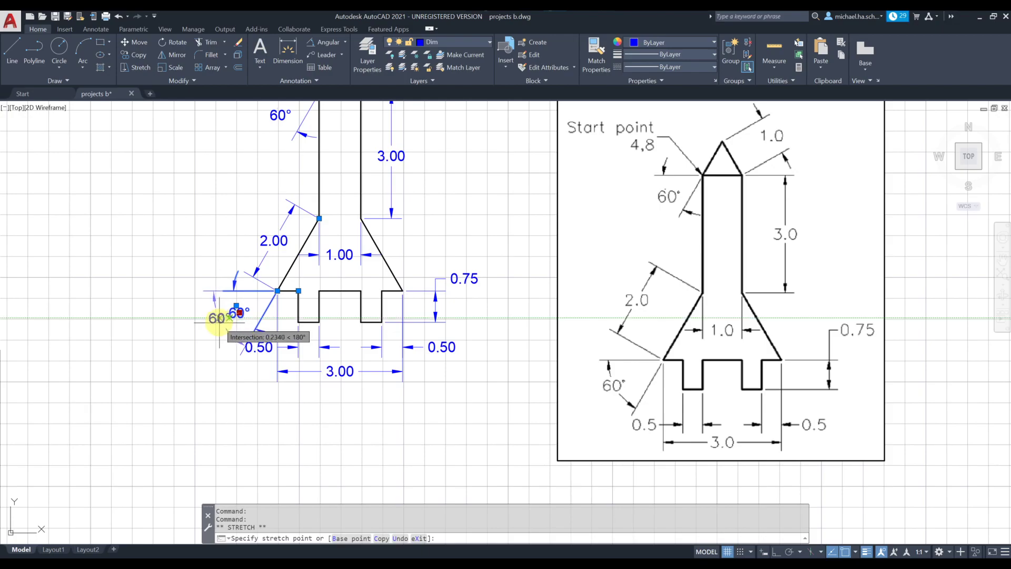
key("Escape")
key("Escape")
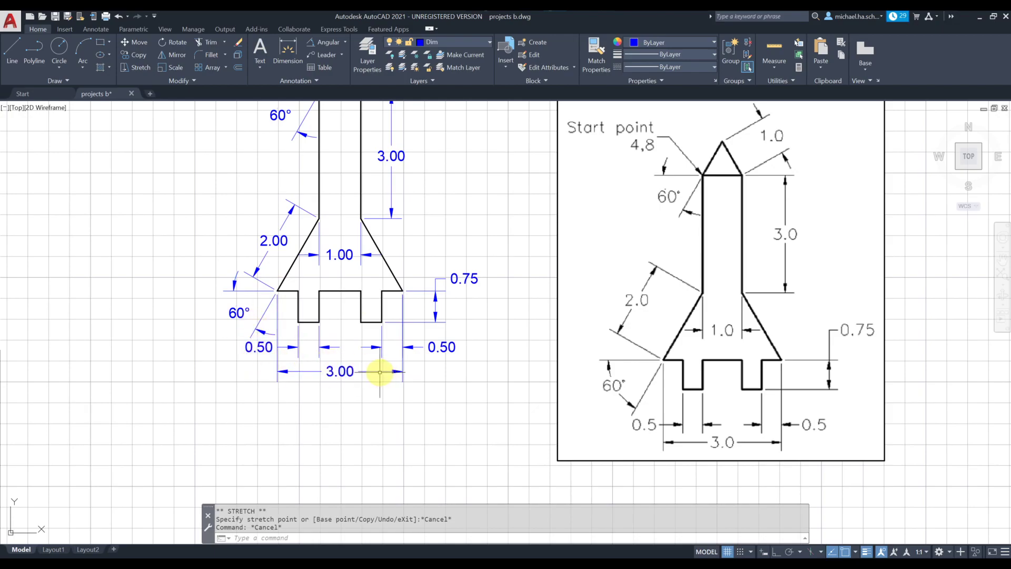
left_click(262, 348)
left_click(259, 347)
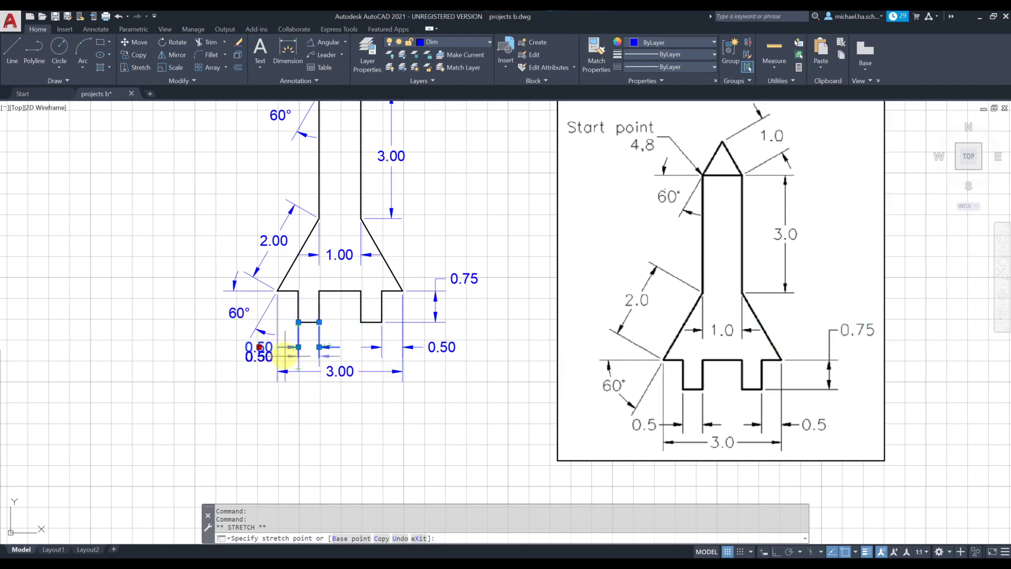
key("Escape")
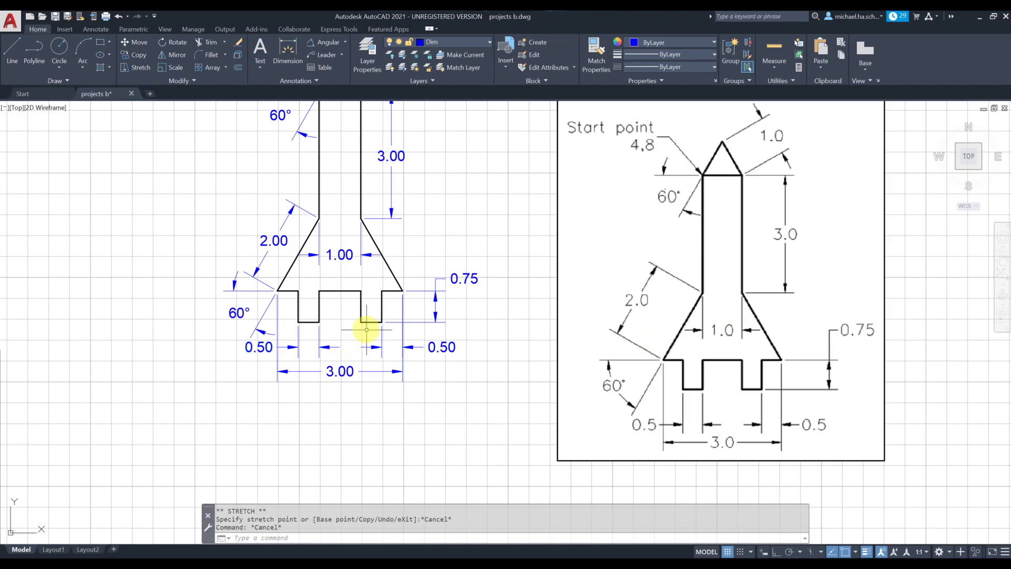
Step: Add a leader reading "Start point" that points to the body's upper-left corner, with its text up and to the left
middle_click_drag(370, 275, 368, 359)
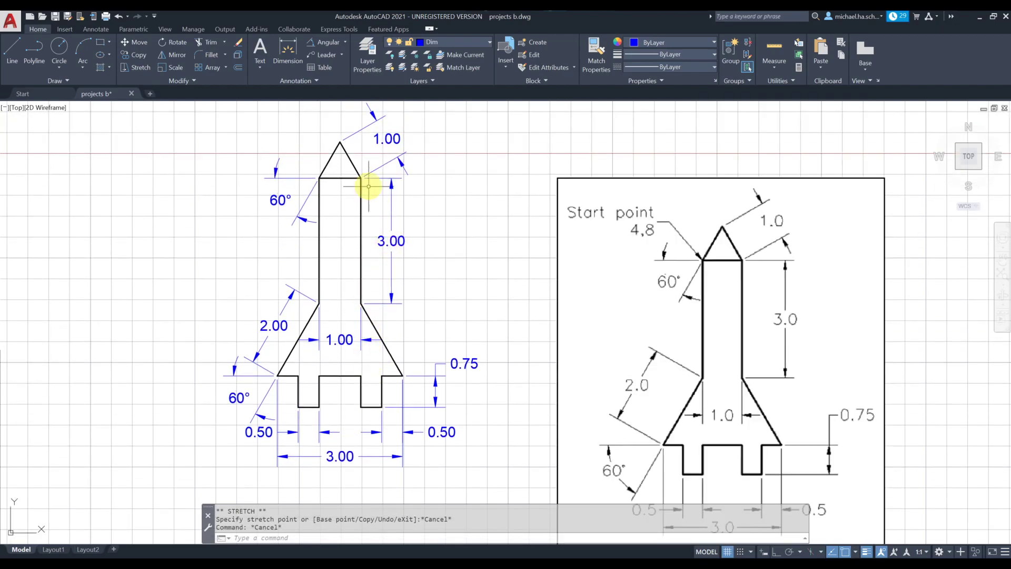
left_click(330, 56)
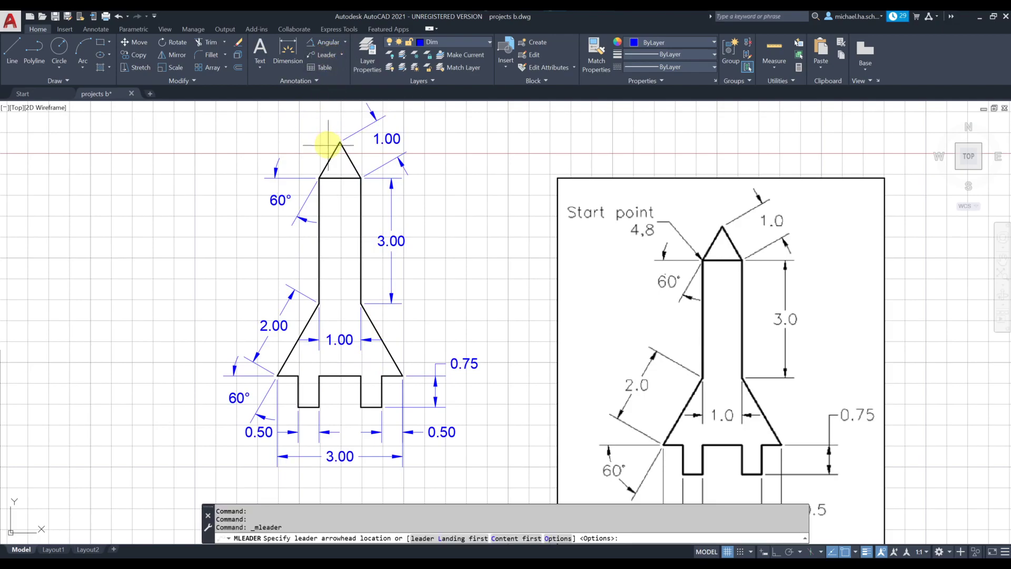
left_click(319, 178)
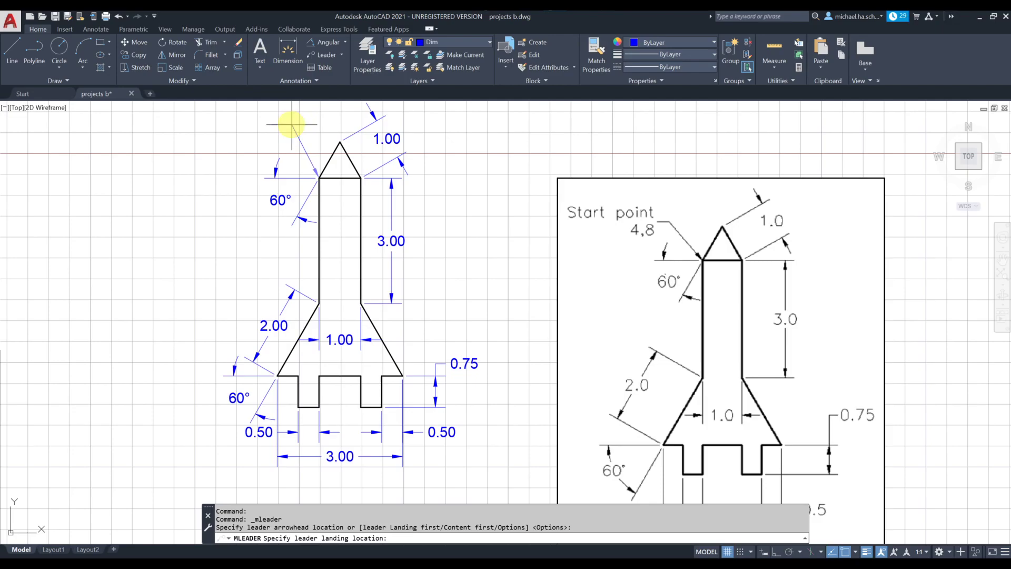
left_click(292, 124)
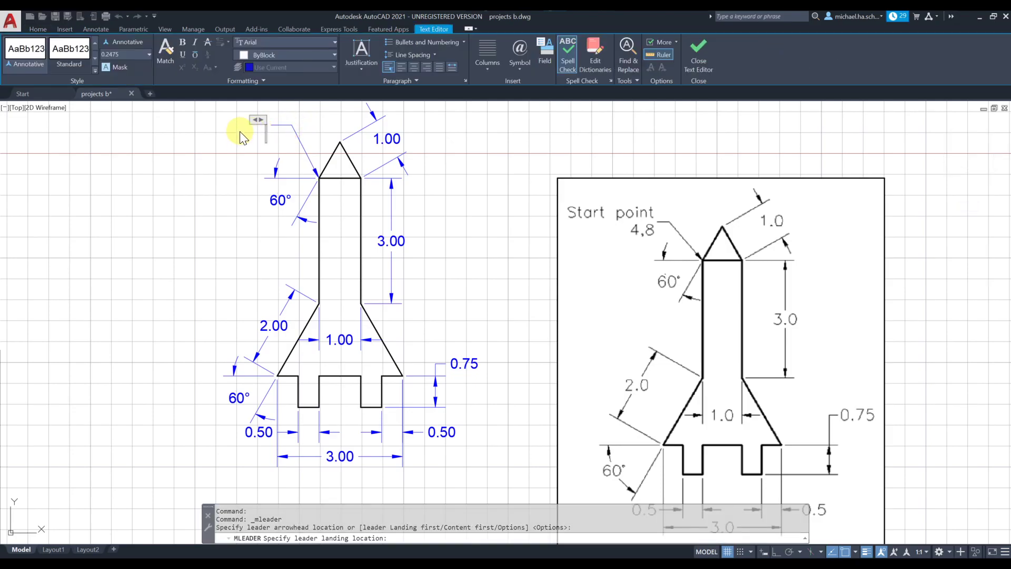
type("Start point")
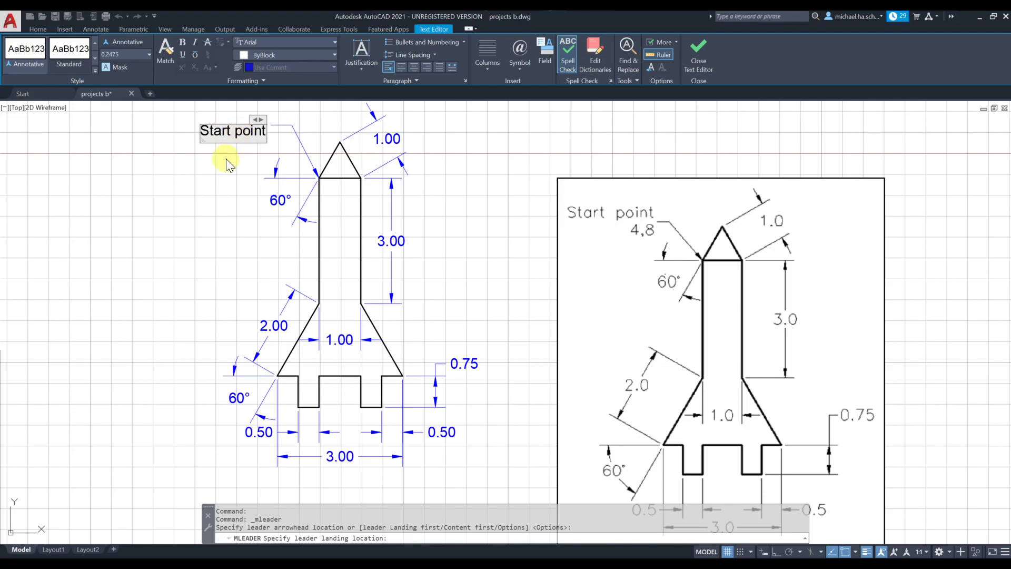
left_click(198, 180)
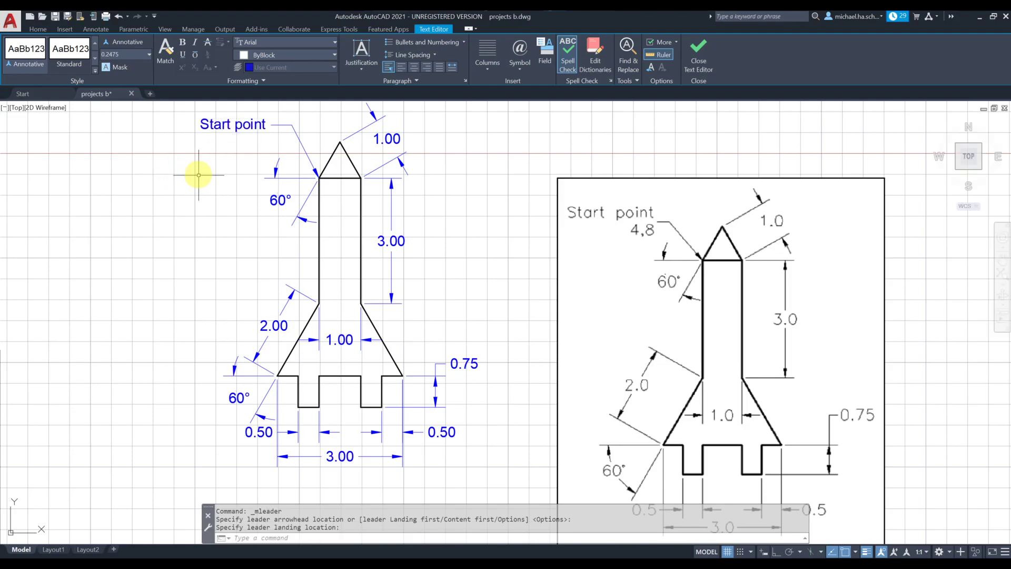
Step: Move the rocket's "Start point" leader text slightly down and to the right, closer to the body's upper-left corner
scroll(261, 166, "down", 2)
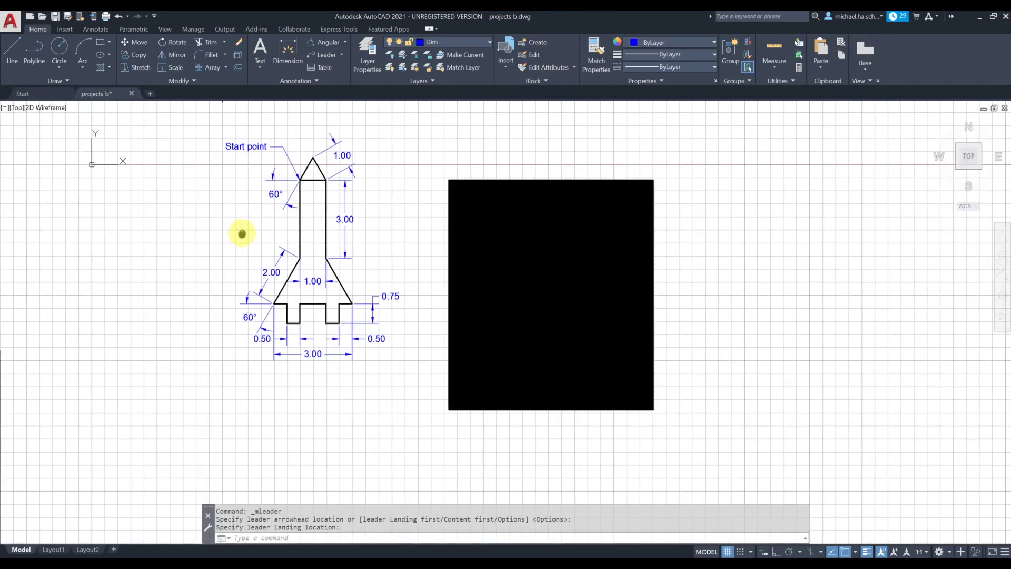
middle_click_drag(242, 233, 264, 252)
middle_click_drag(425, 236, 429, 248)
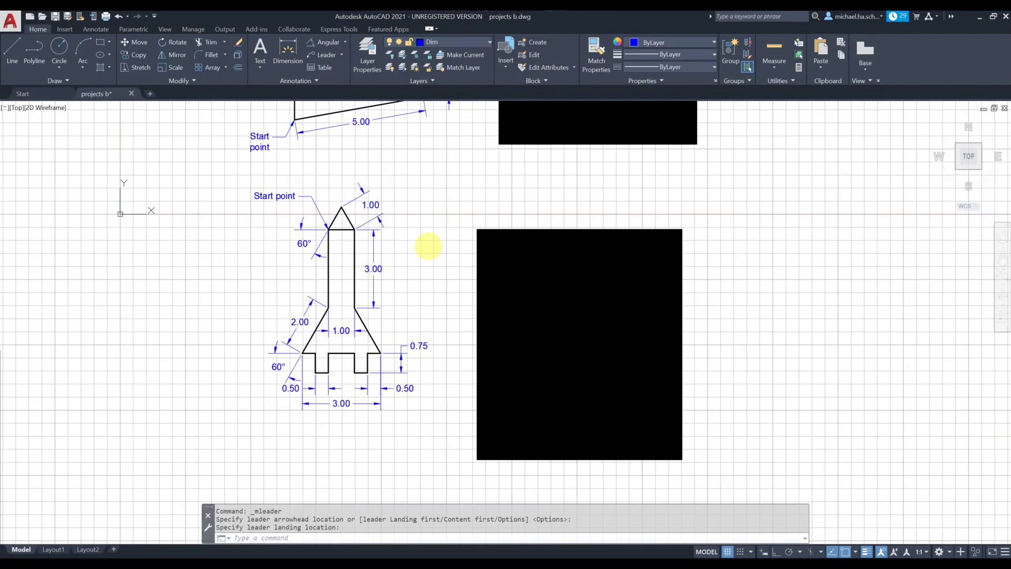
left_click(268, 196)
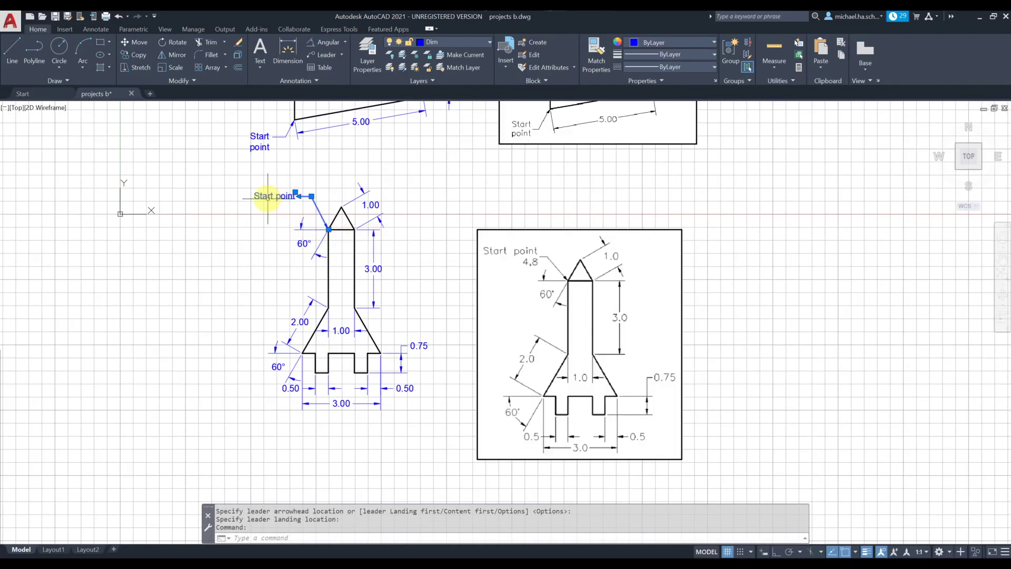
left_click(295, 193)
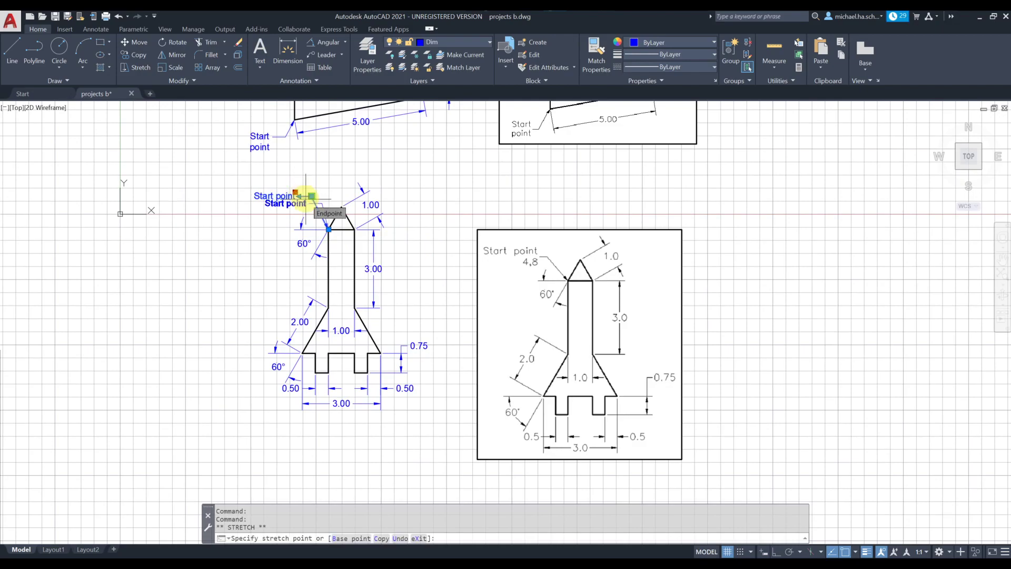
scroll(308, 196, "up", 2)
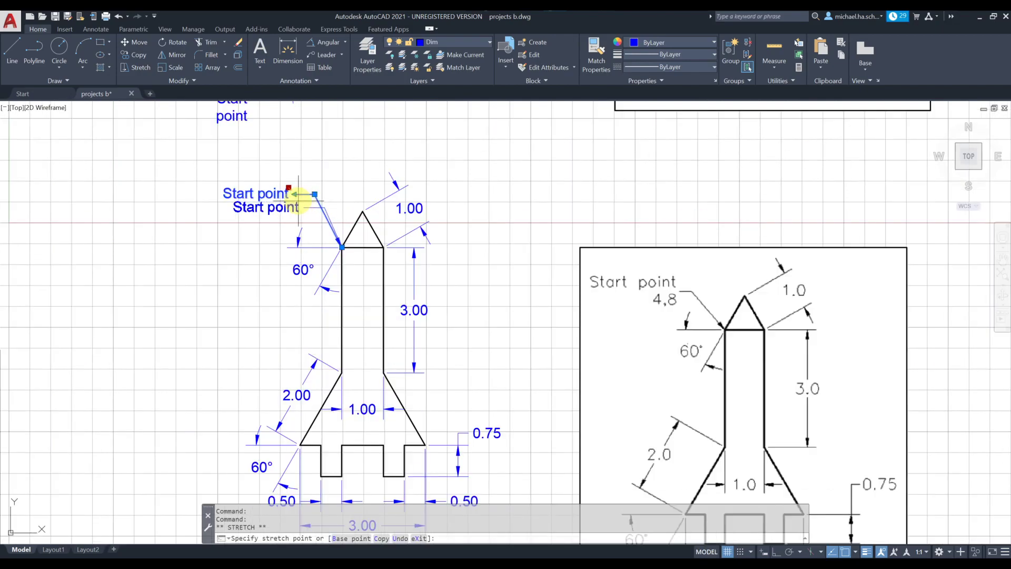
left_click(262, 207)
key("Escape")
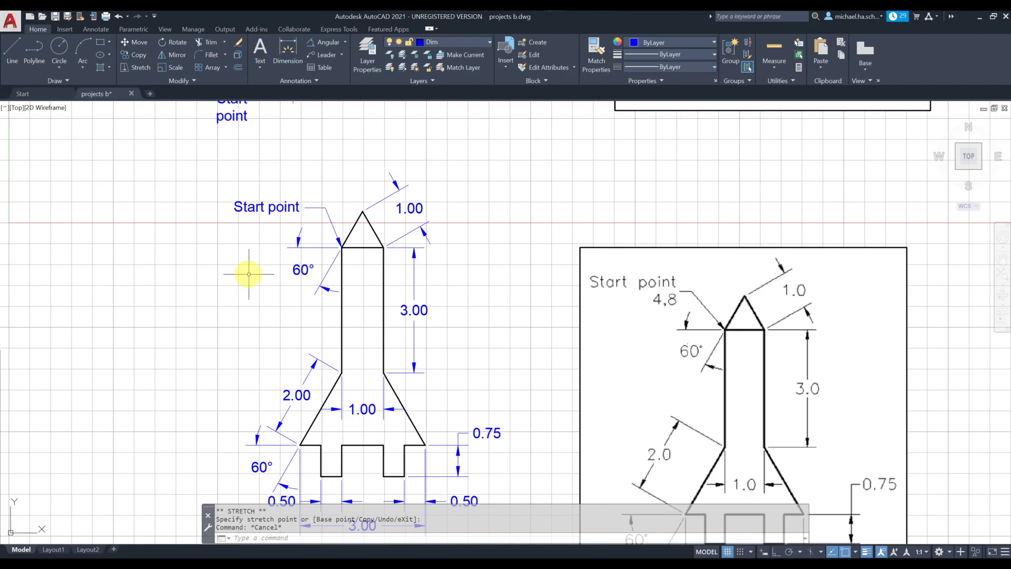
Step: Move the overall 3.00 width dimension slightly lower beneath the rocket, keeping its text centred
middle_click_drag(266, 279, 254, 212)
middle_click_drag(267, 268, 236, 209)
middle_click_drag(402, 379, 385, 356)
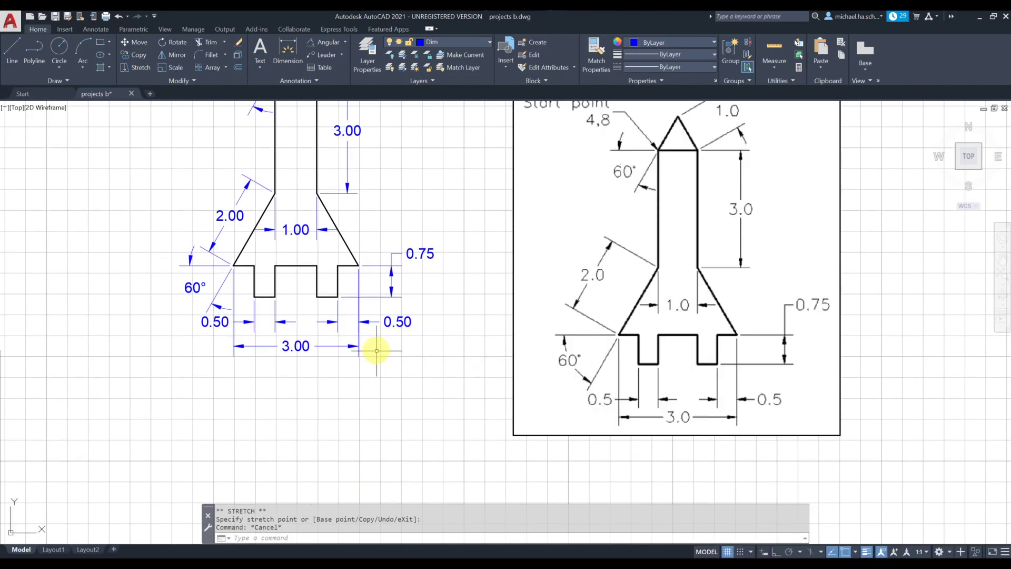
left_click(295, 346)
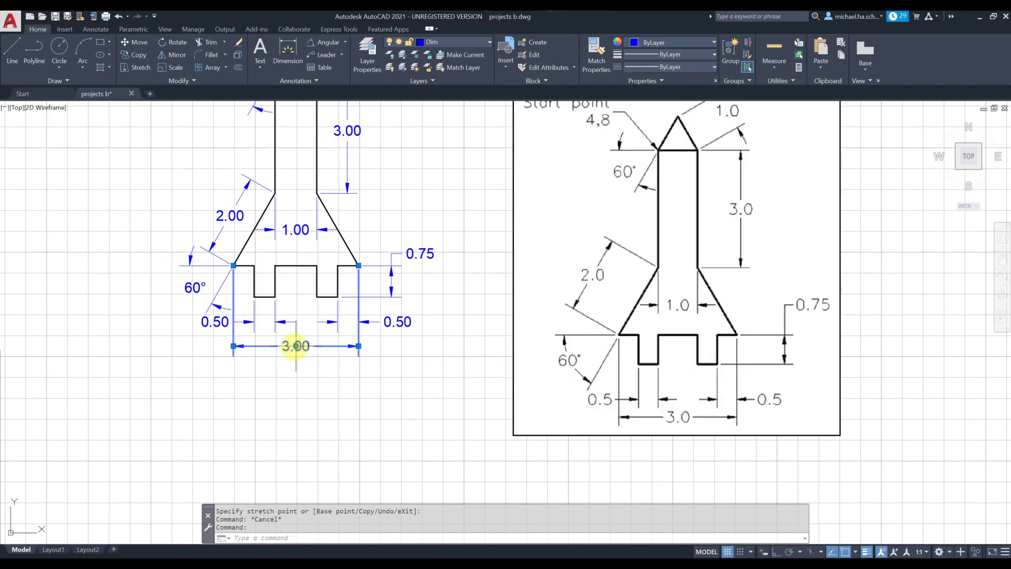
left_click(296, 346)
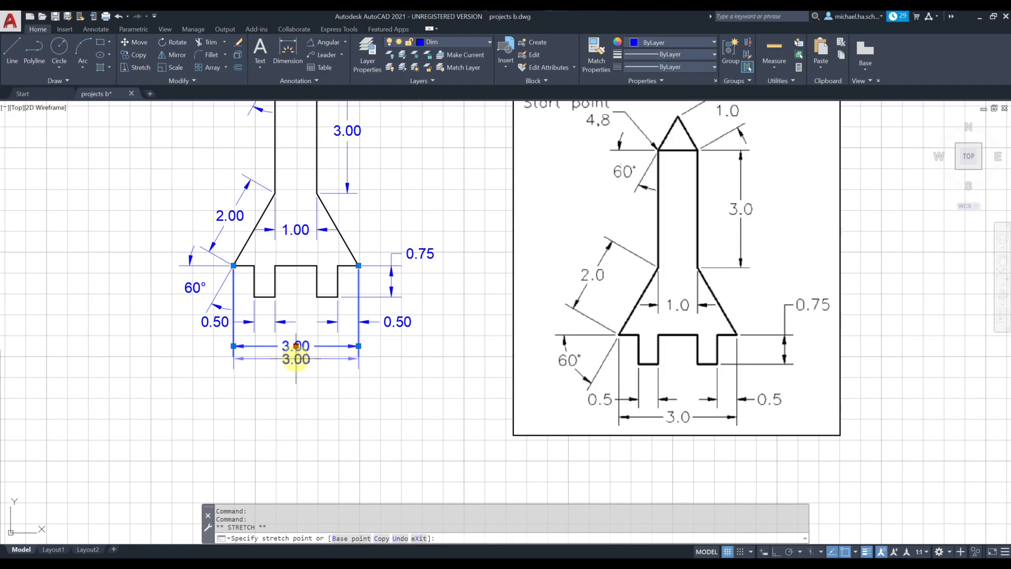
key("Escape")
Step: Lower the left 0.50 dimension slightly, keeping it above the overall width dimension
left_click(215, 321)
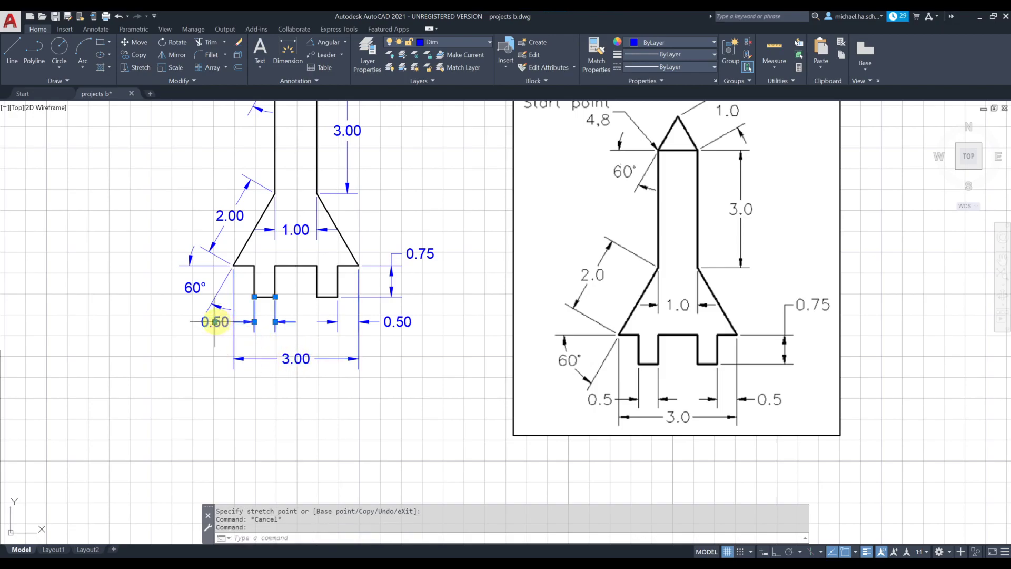
left_click(215, 321)
left_click(215, 335)
key("Escape")
Step: Try to lower the right 0.50 dimension by relocating its text, and undo that grip edit
left_click(383, 322)
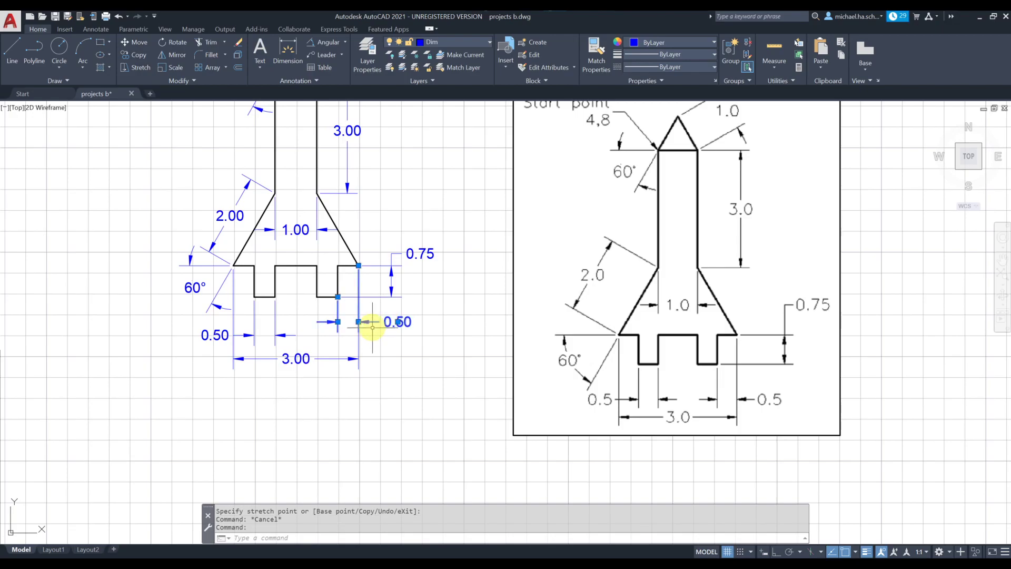
left_click(398, 321)
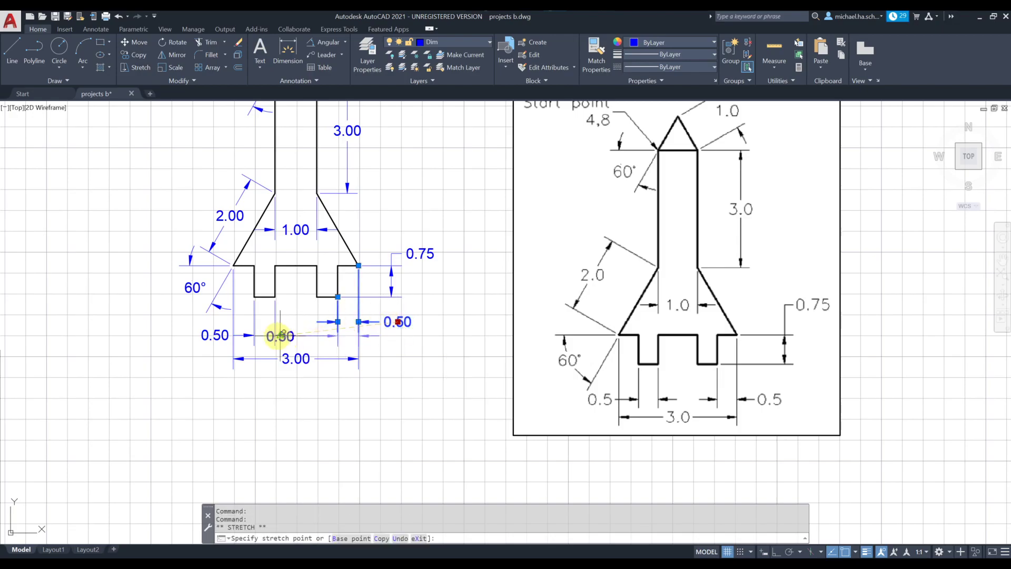
left_click(342, 337)
key("Escape")
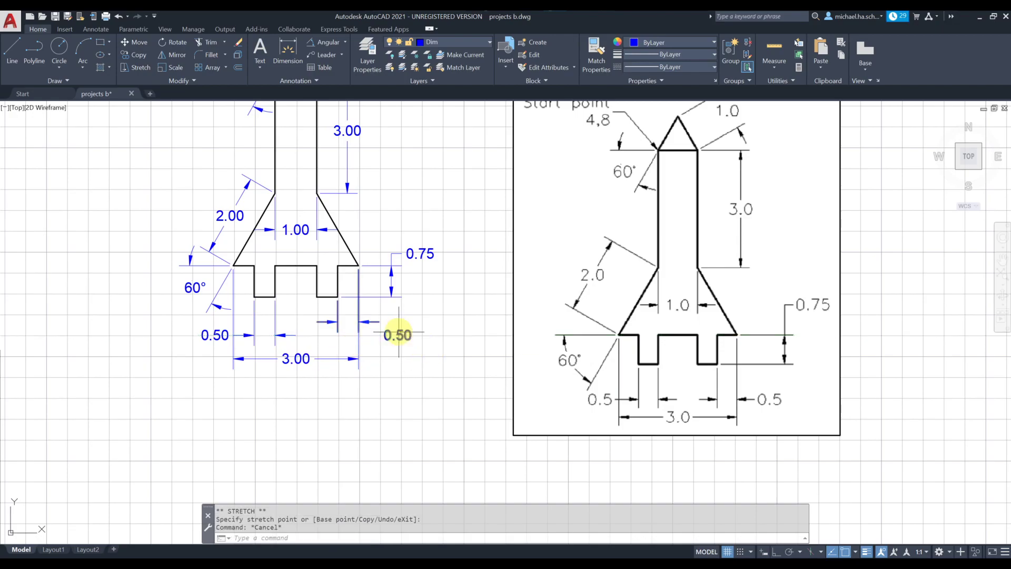
left_click(397, 335)
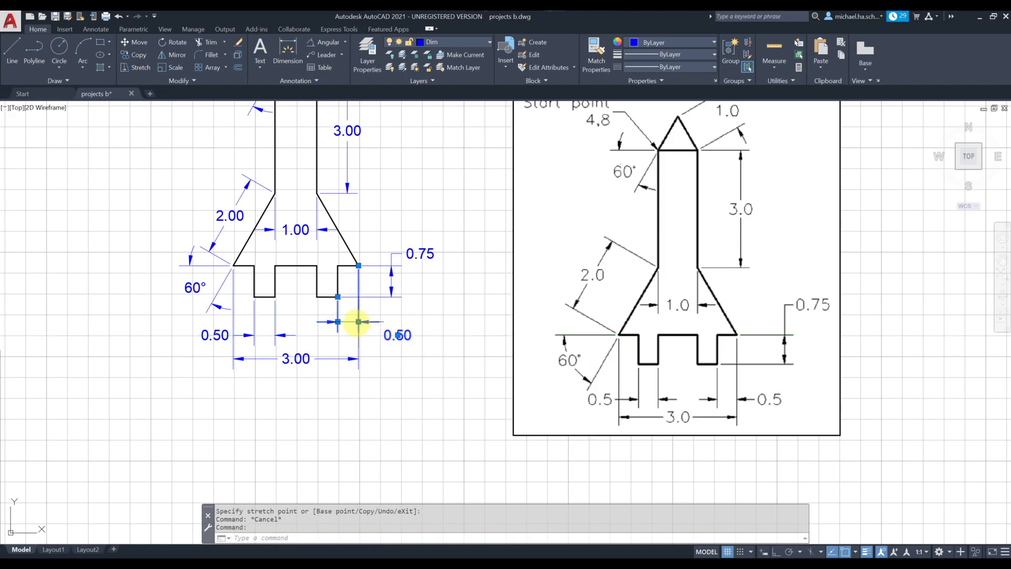
left_click(358, 321)
key("Escape")
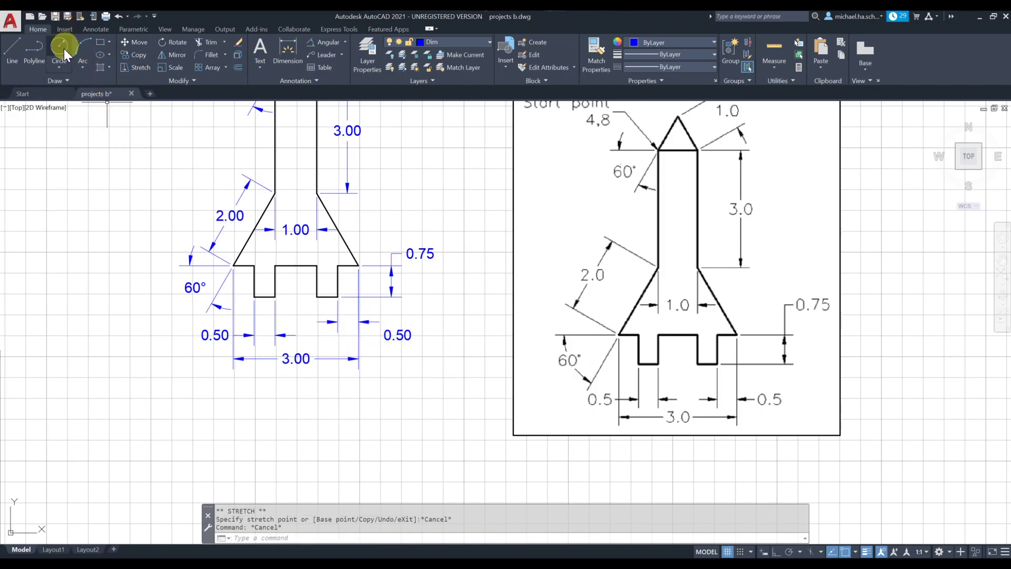
key("ctrl+z")
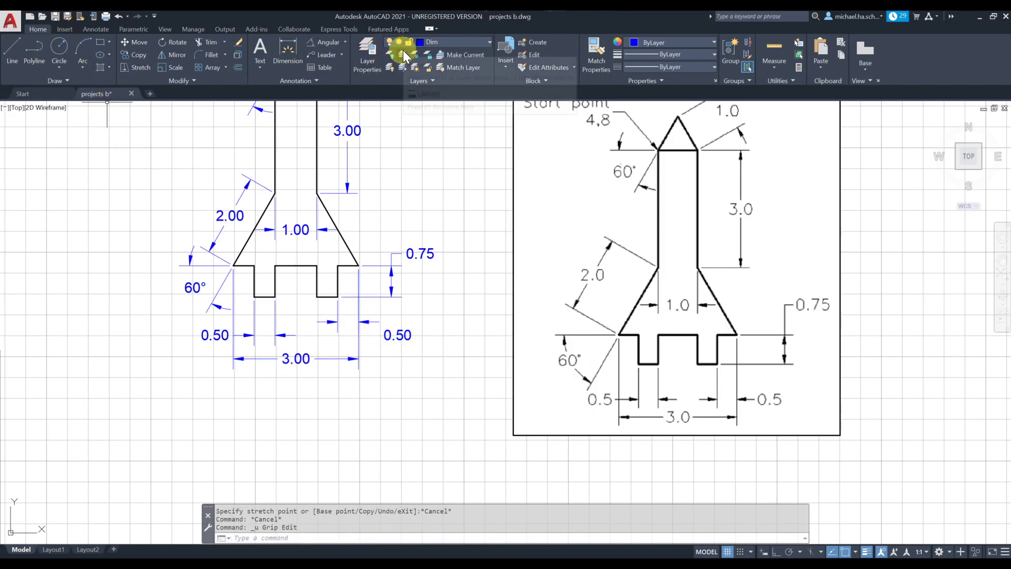
left_click(118, 16)
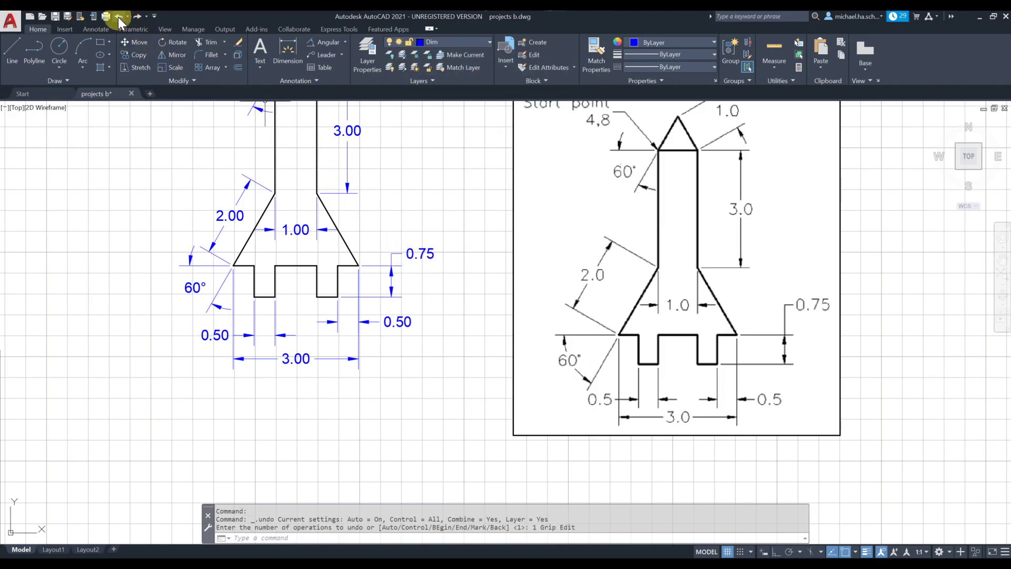
Step: Lower the right 0.50 dimension by its dimension line so it aligns with the left 0.50 dimension
left_click(383, 322)
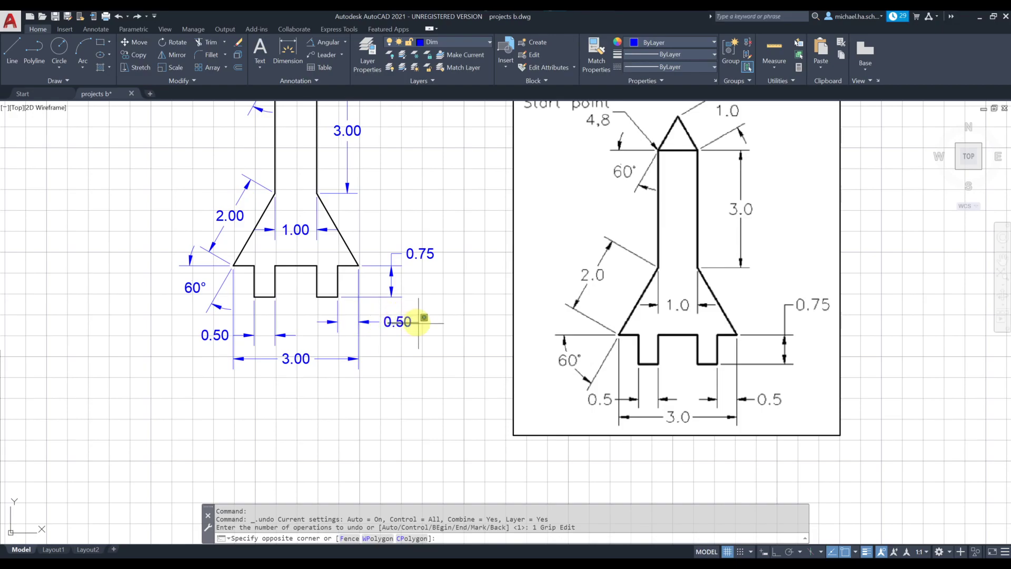
key("Escape")
left_click(395, 322)
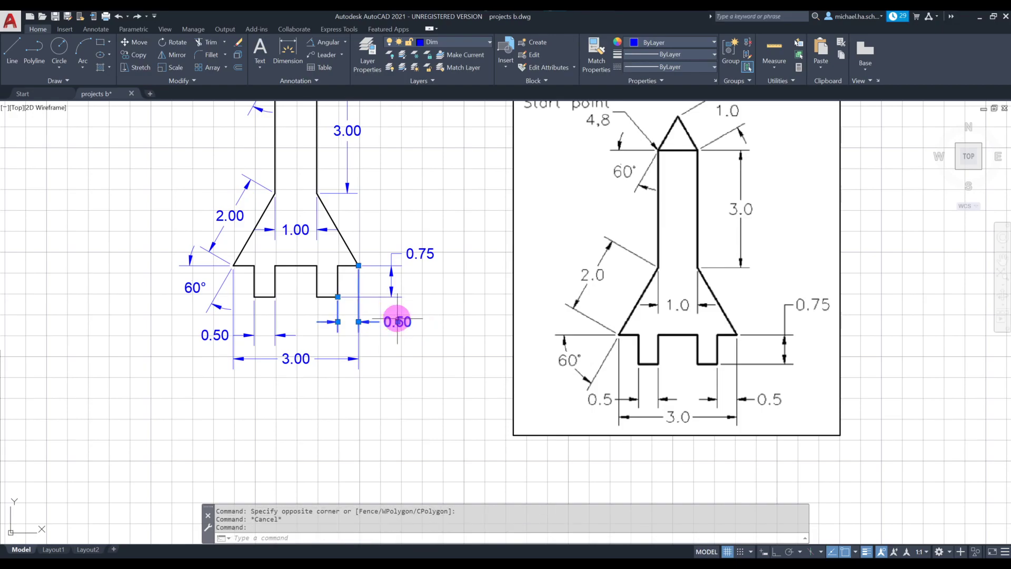
left_click(338, 321)
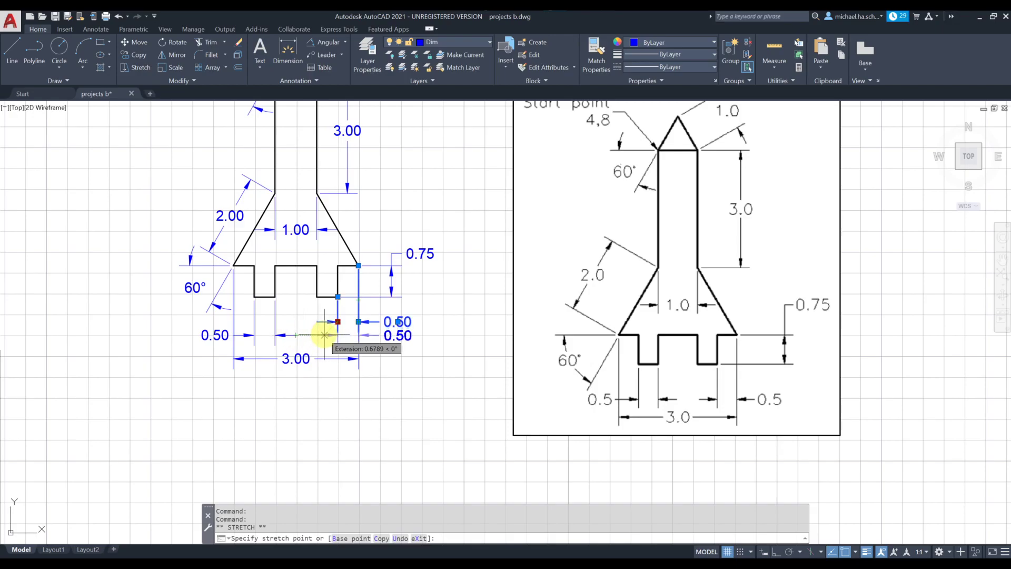
key("Escape")
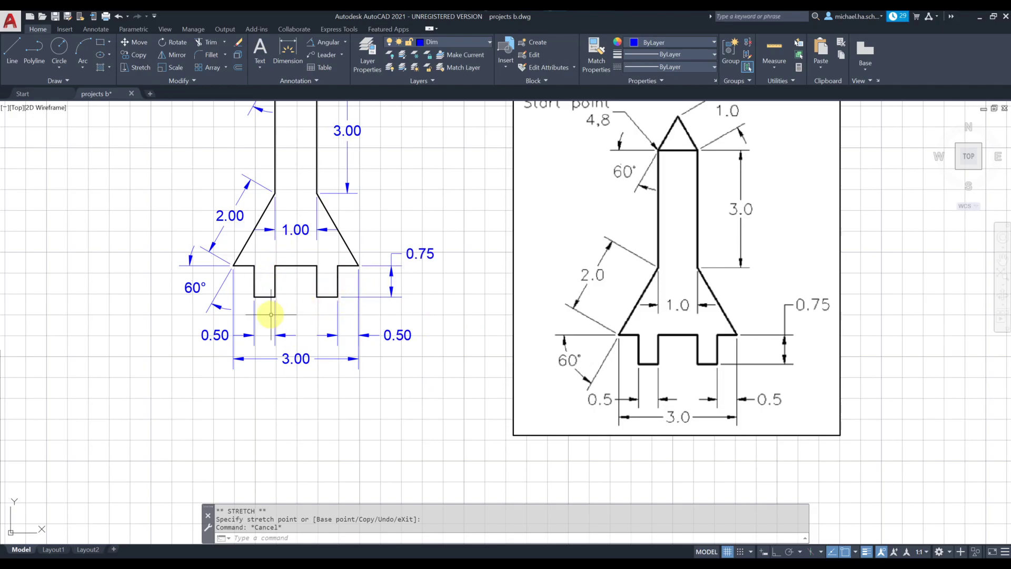
Step: With object snap off, move the left fin's 60° dimension farther from the fin tip so its arrows sit inside the angle
left_click(191, 283)
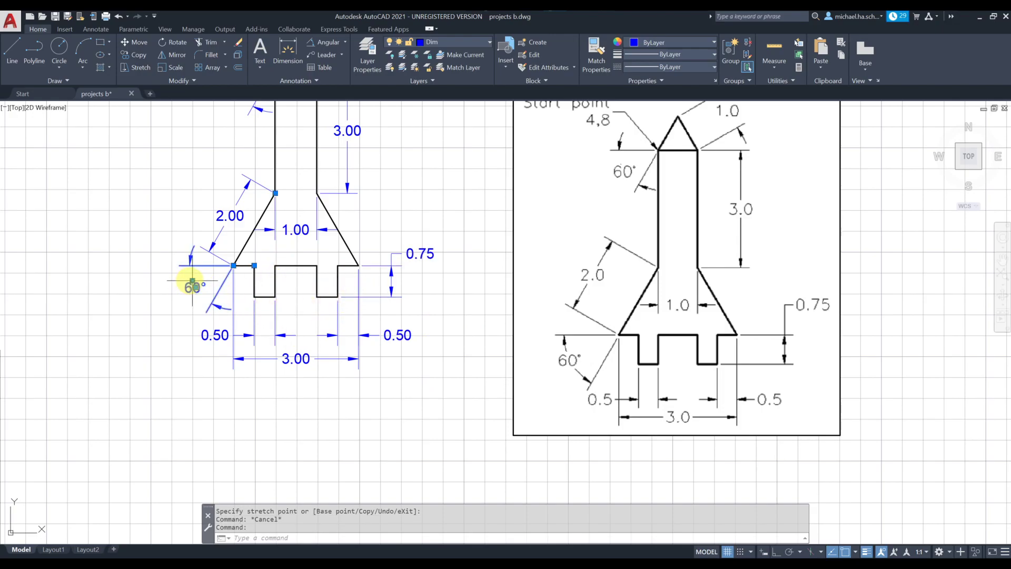
left_click(192, 281)
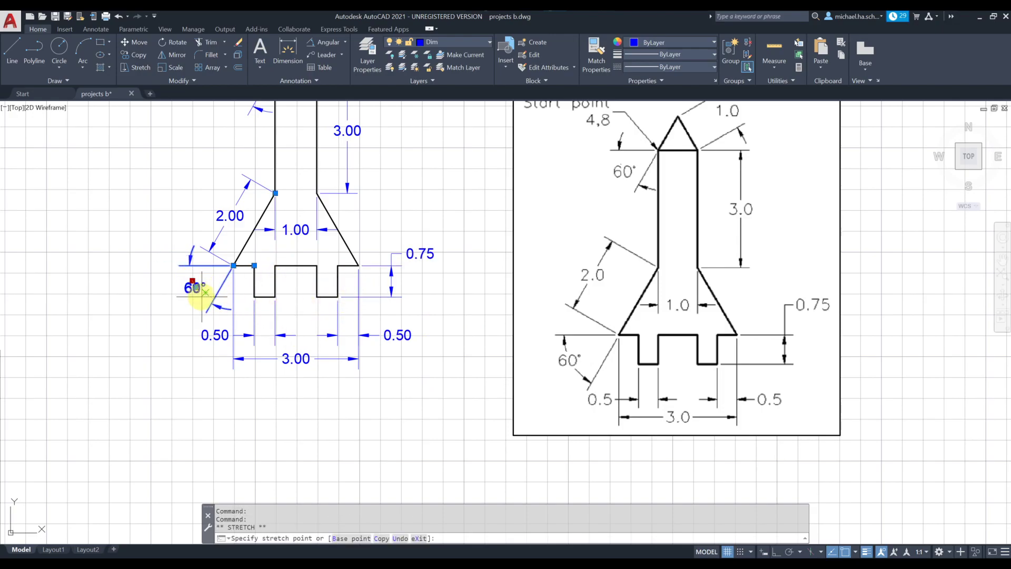
scroll(201, 295, "up", 2)
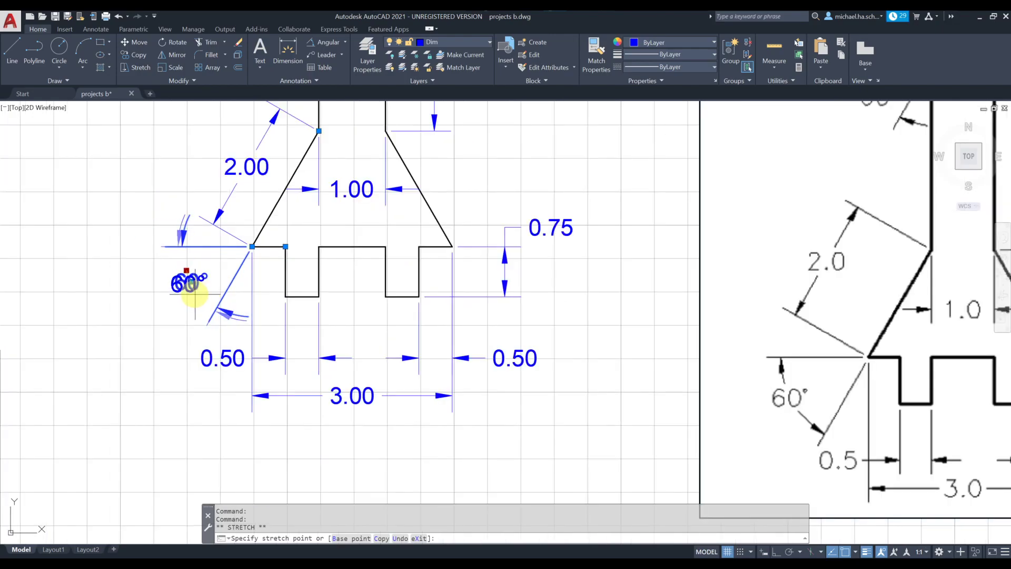
key("F3")
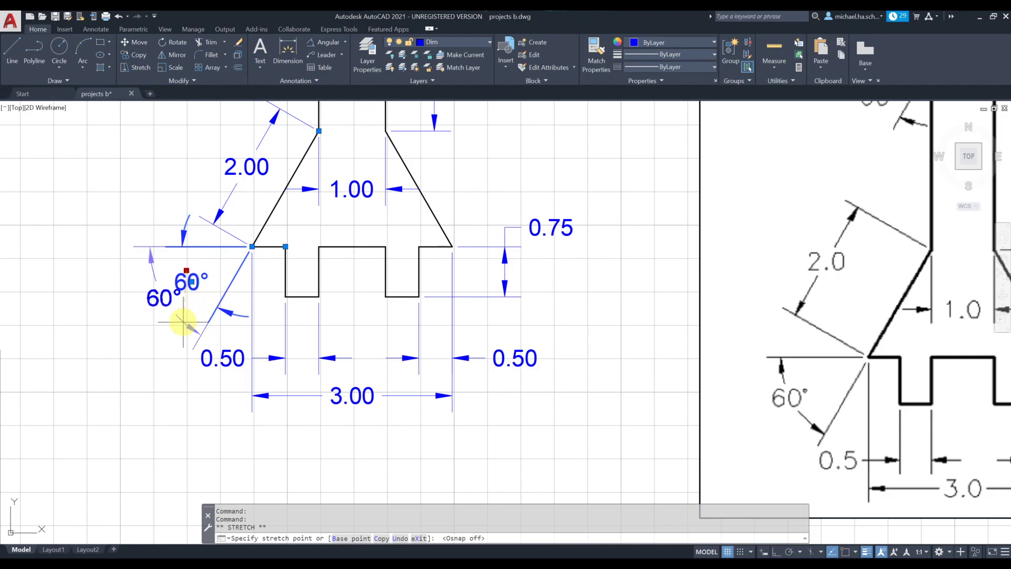
key("Escape")
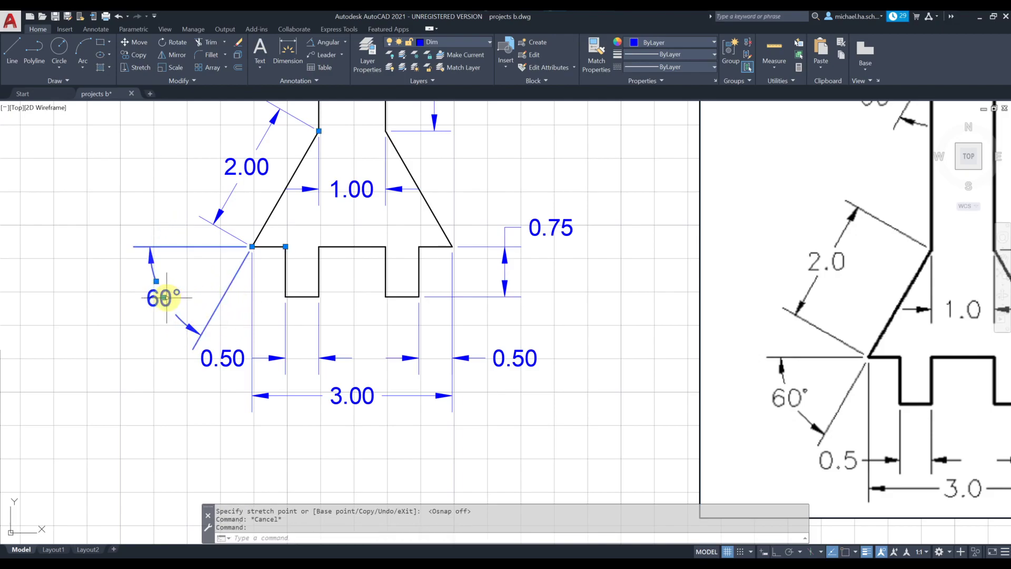
left_click(163, 298)
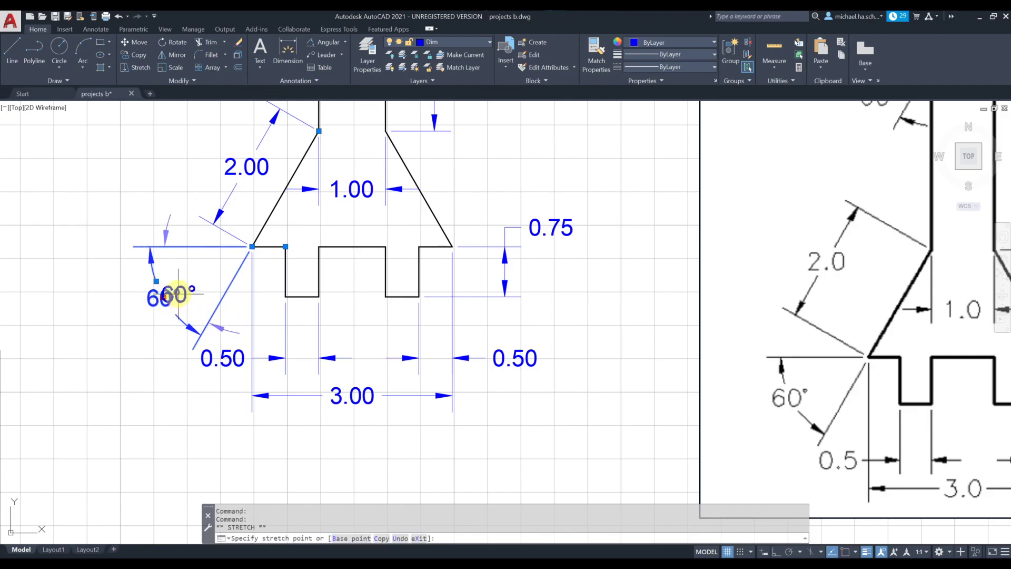
key("Escape")
scroll(247, 288, "down", 5)
key("Escape")
scroll(314, 262, "up", 1)
middle_click_drag(314, 262, 315, 304)
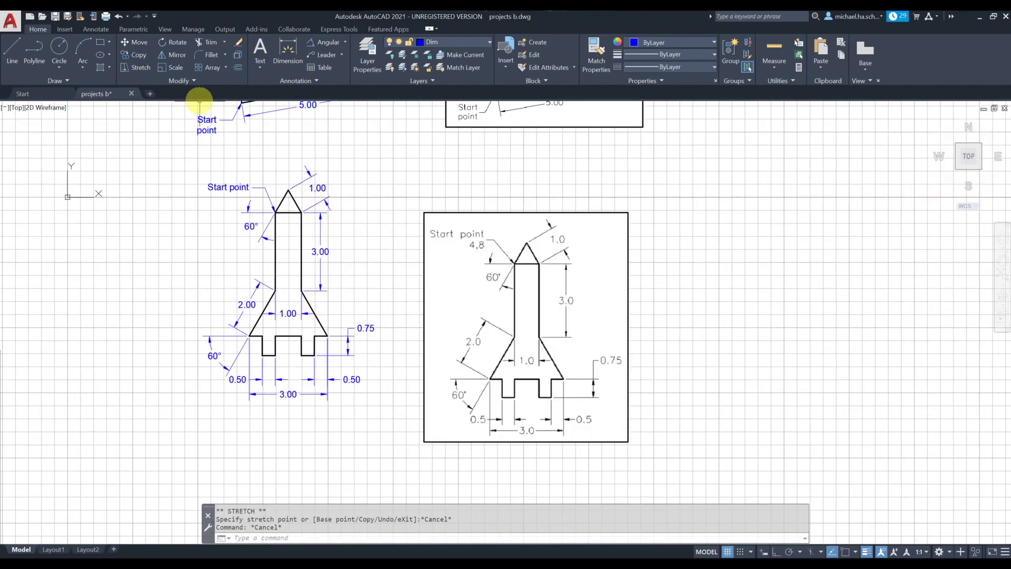
Step: Add single-line text "SHUTTLE" below the rocket's overall width dimension, with height 0.2000 and rotation 0
left_click(260, 67)
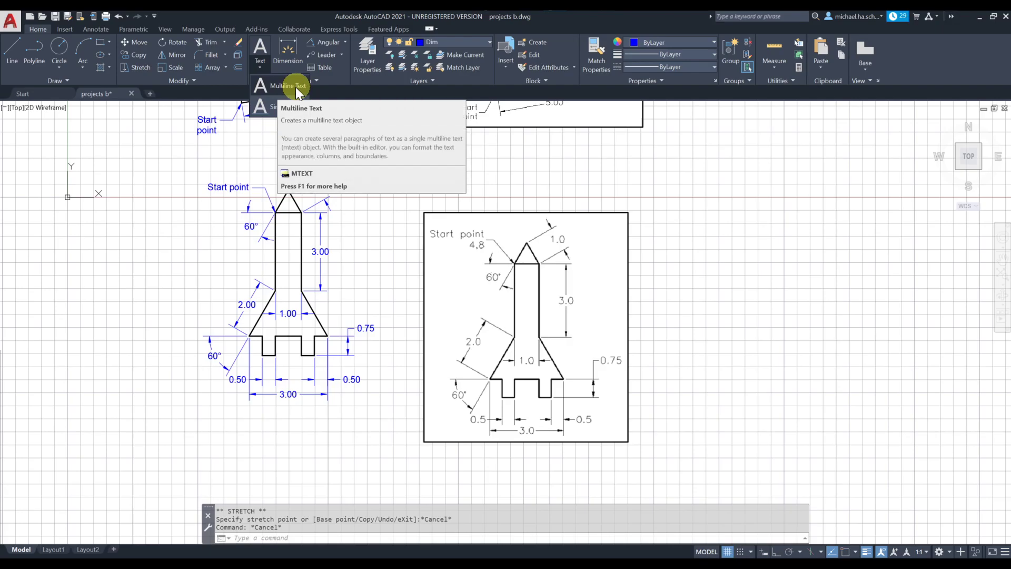
left_click(278, 107)
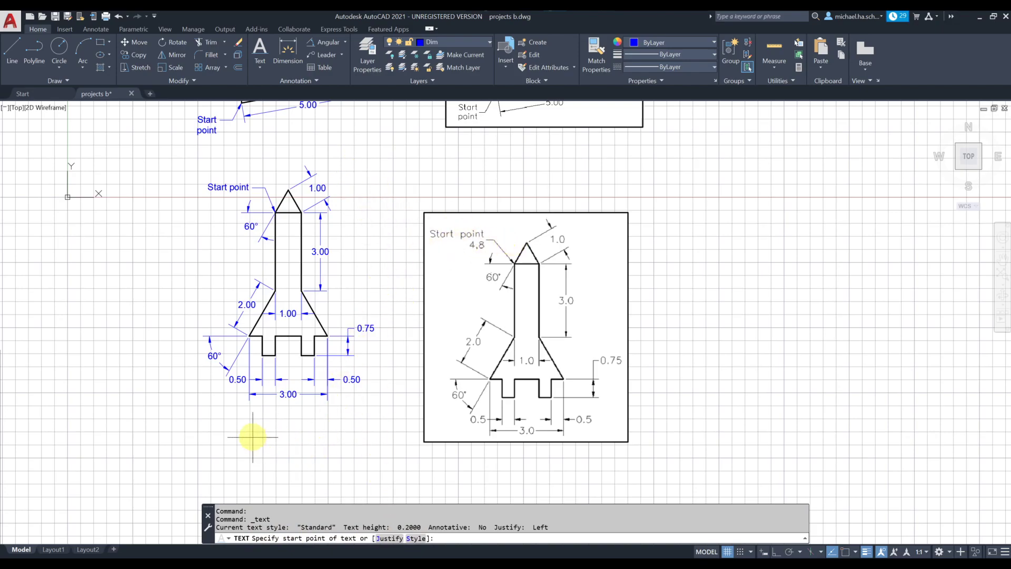
left_click(238, 423)
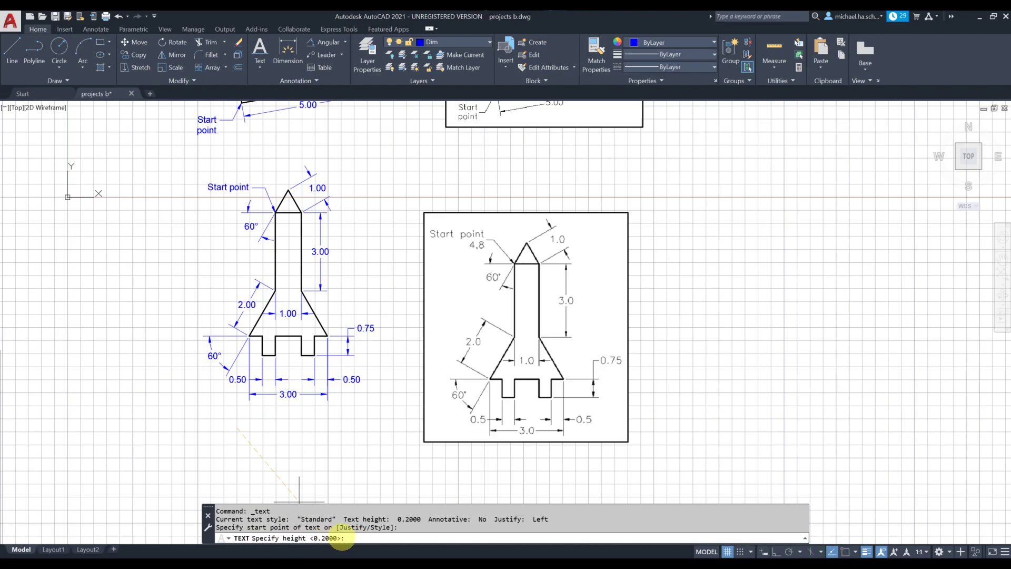
key("Return")
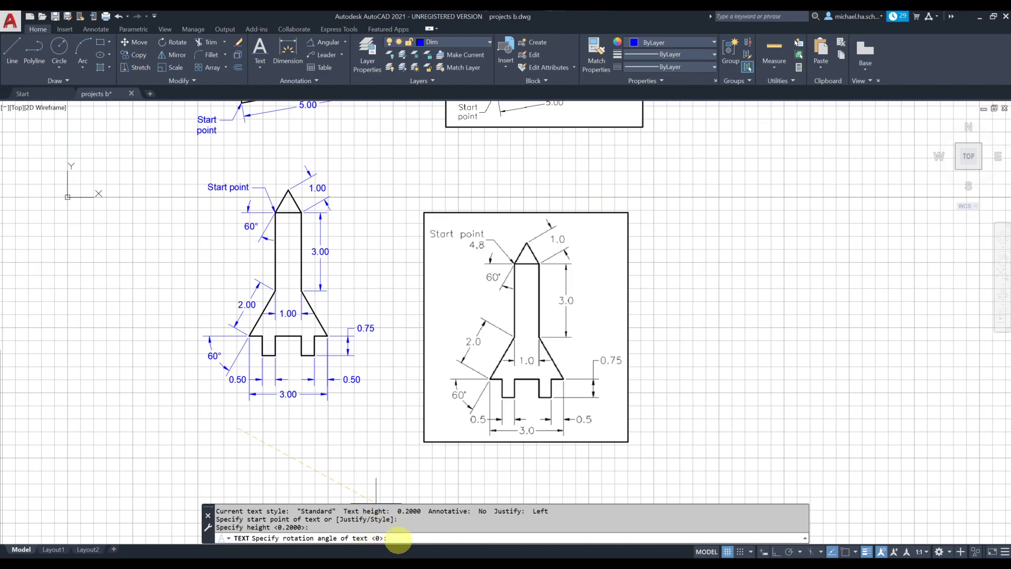
key("Return")
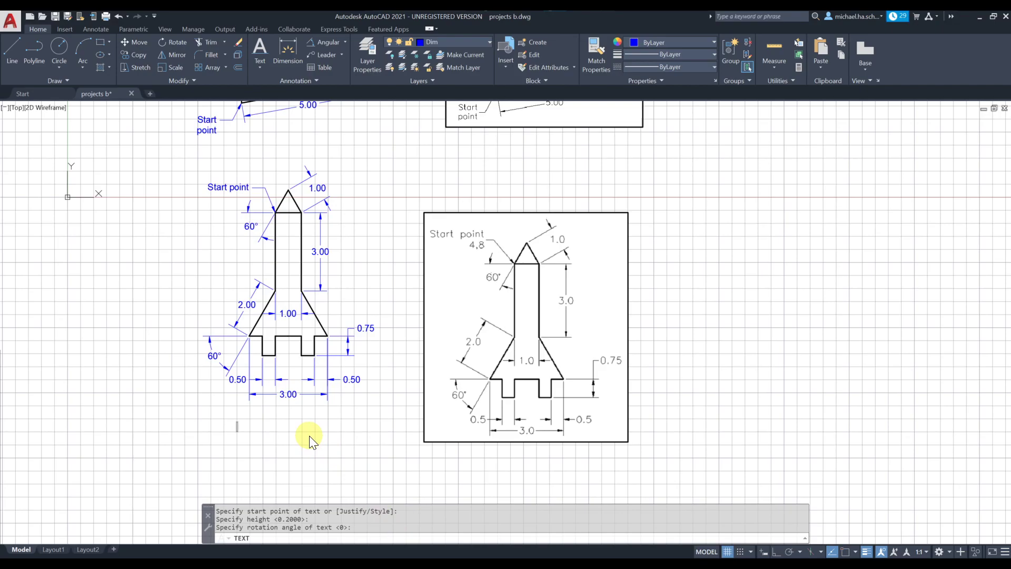
type("SHUTTLE")
key("Return")
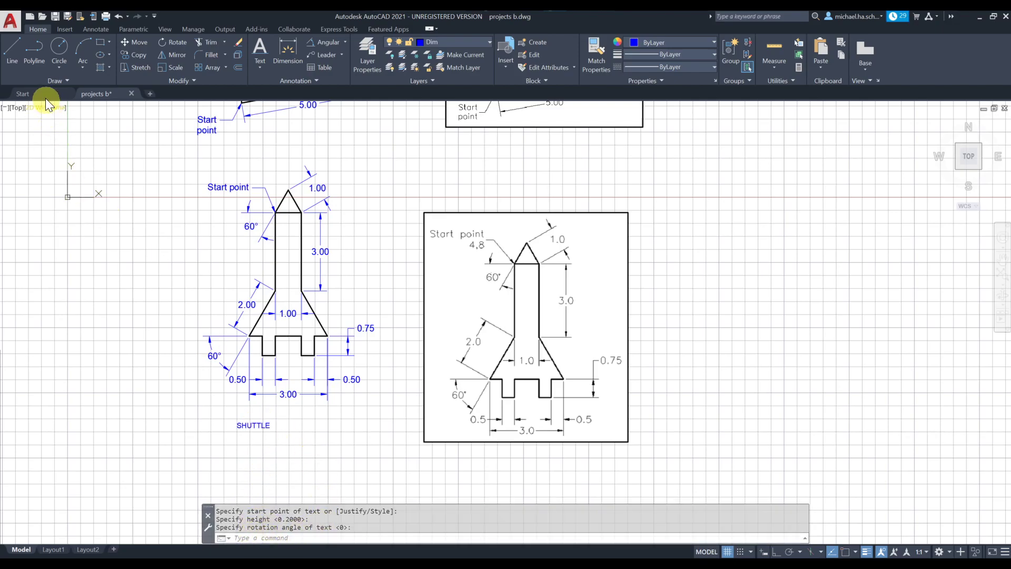
Step: Move the SHUTTLE text so it sits centred just below the rocket's overall width dimension
left_click(130, 44)
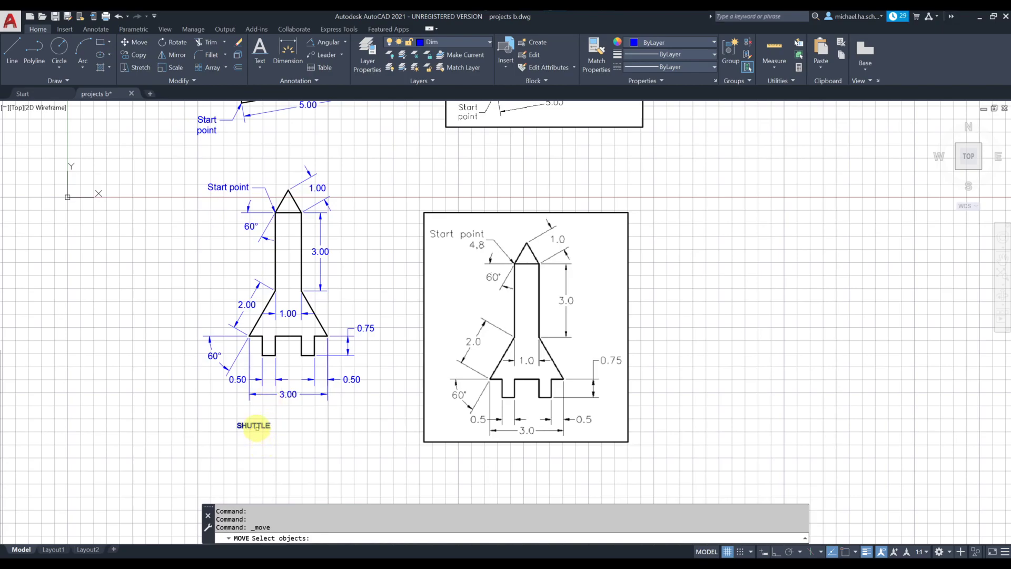
left_click(254, 425)
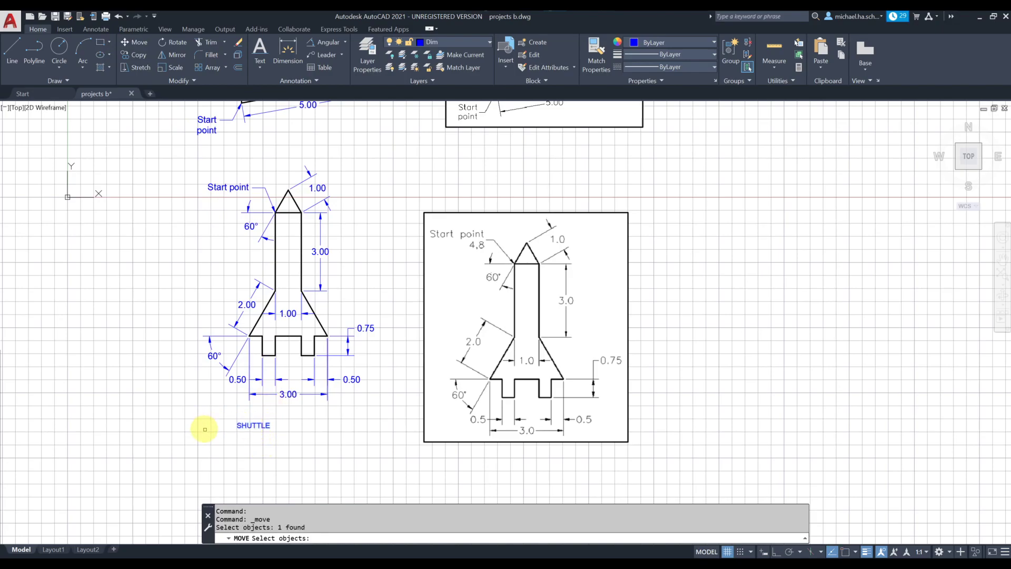
left_click(242, 425)
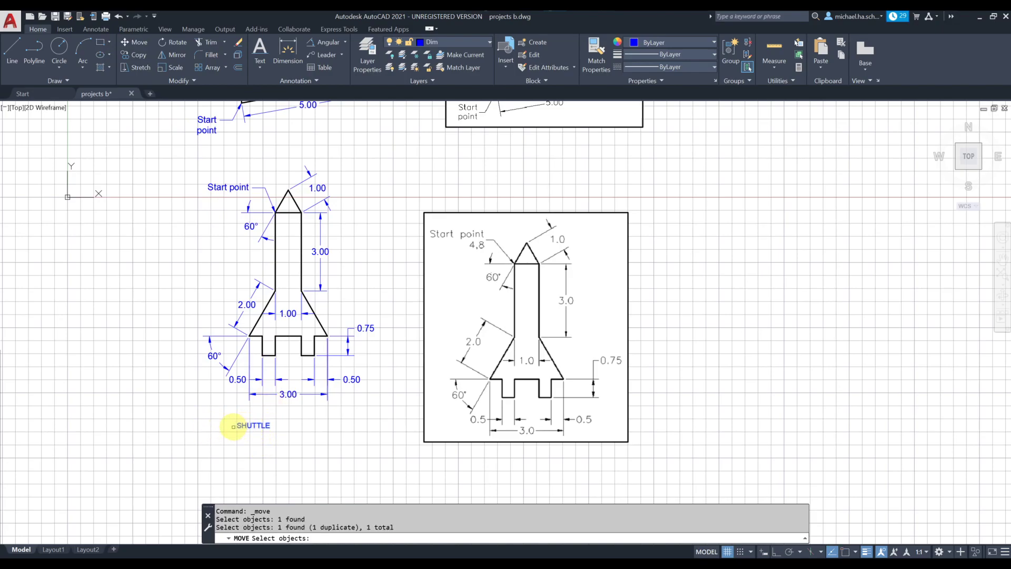
key("Return")
left_click(223, 454)
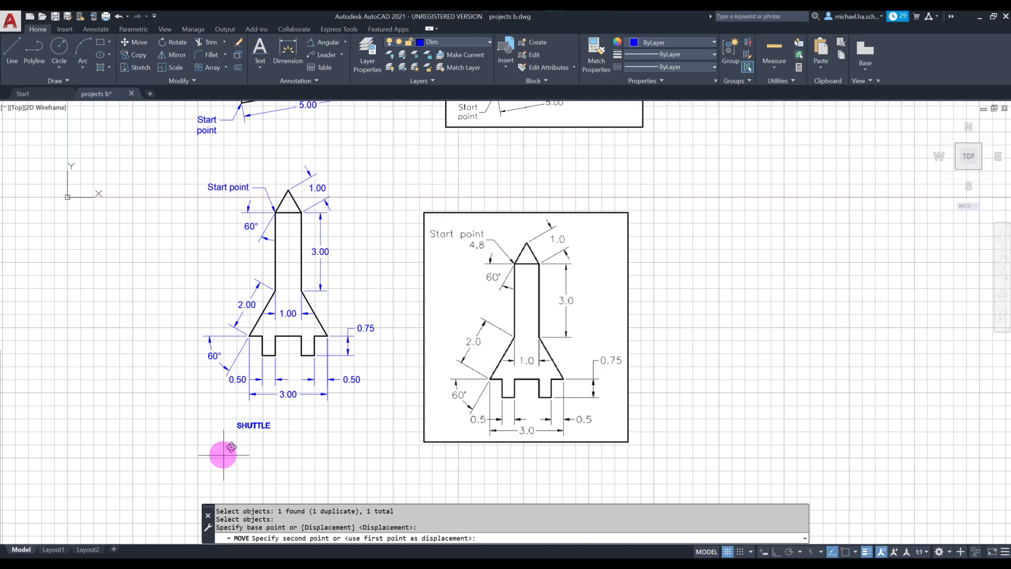
left_click(258, 444)
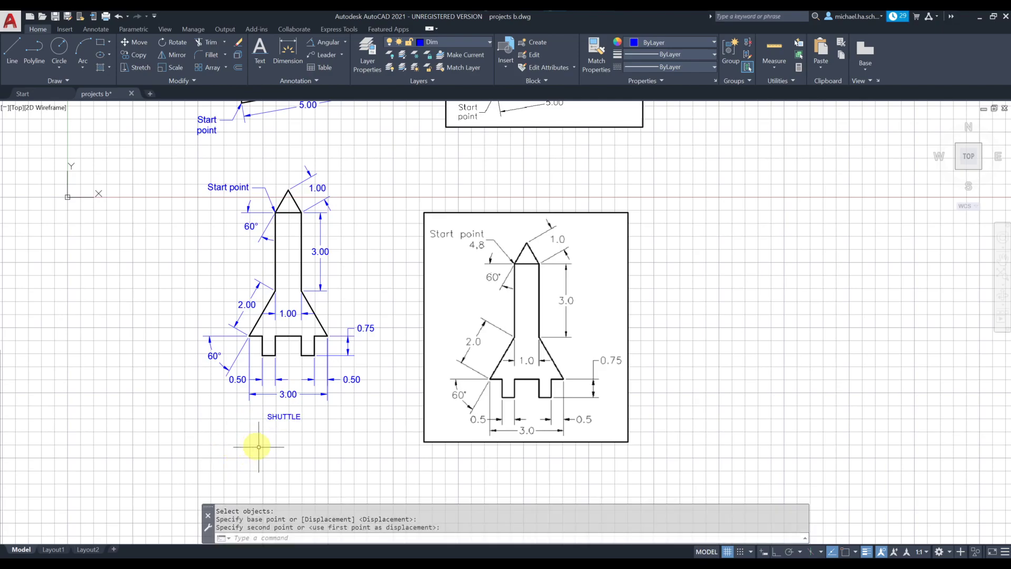
left_click(290, 416)
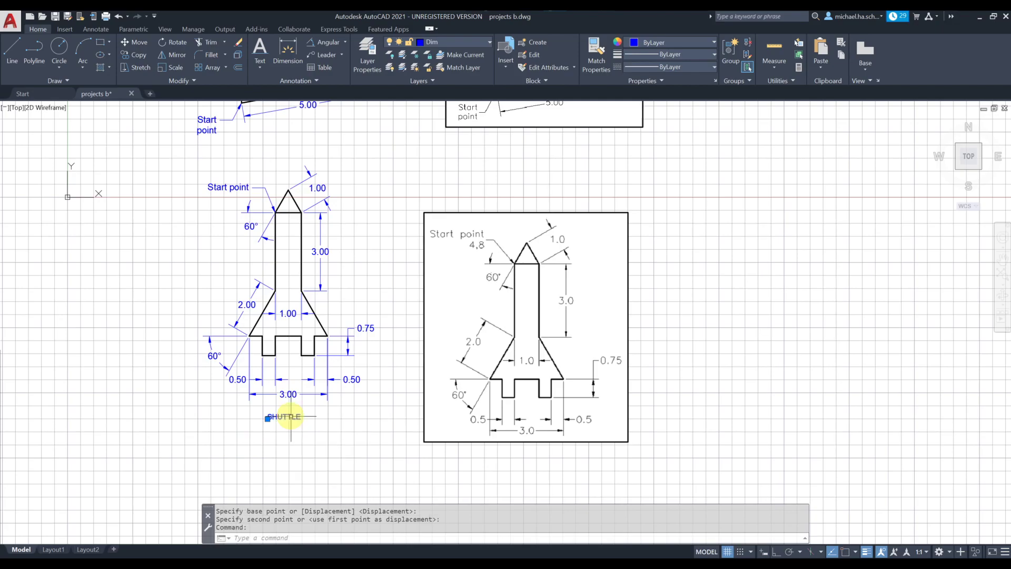
double_click(289, 416)
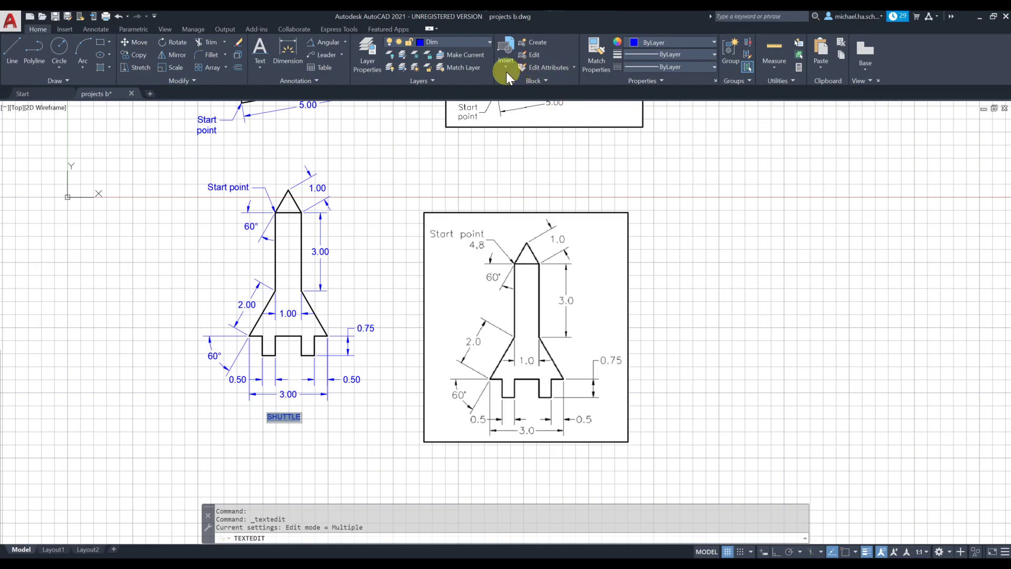
left_click(290, 443)
key("Escape")
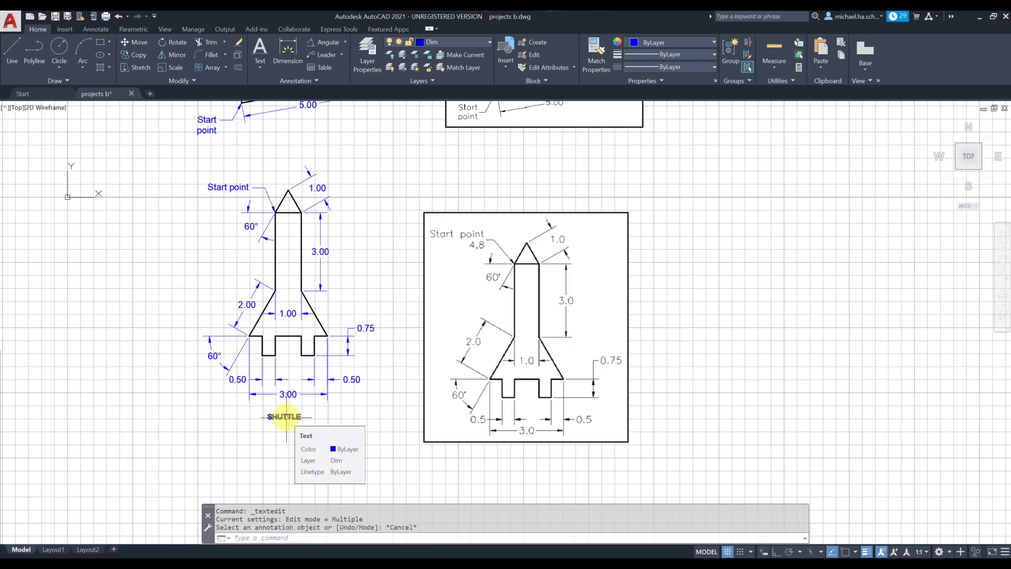
Step: Erase the single-line SHUTTLE text and define a multiline text box below the rocket's overall width dimension, justified Middle Center
left_click(282, 418)
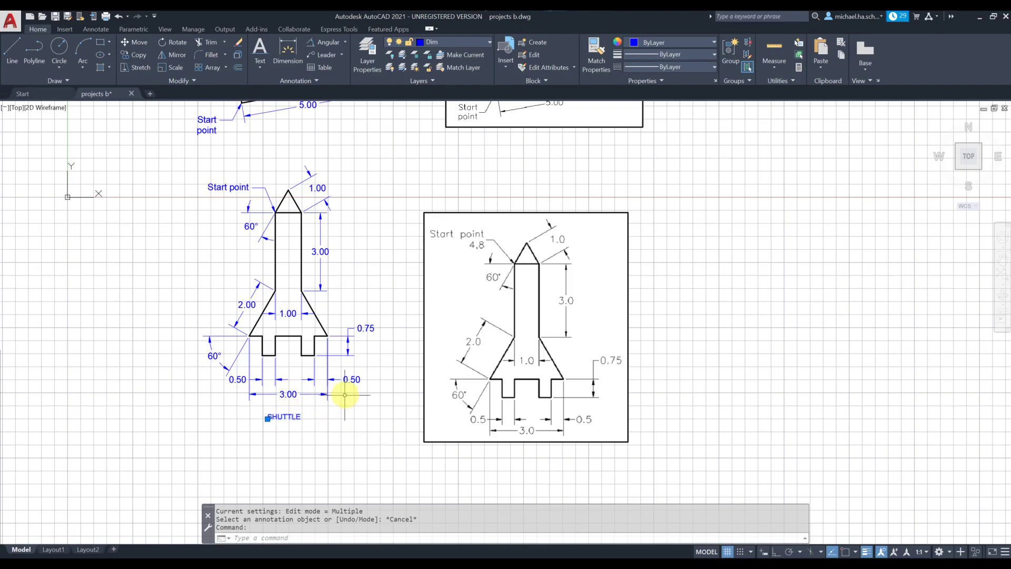
key("Delete")
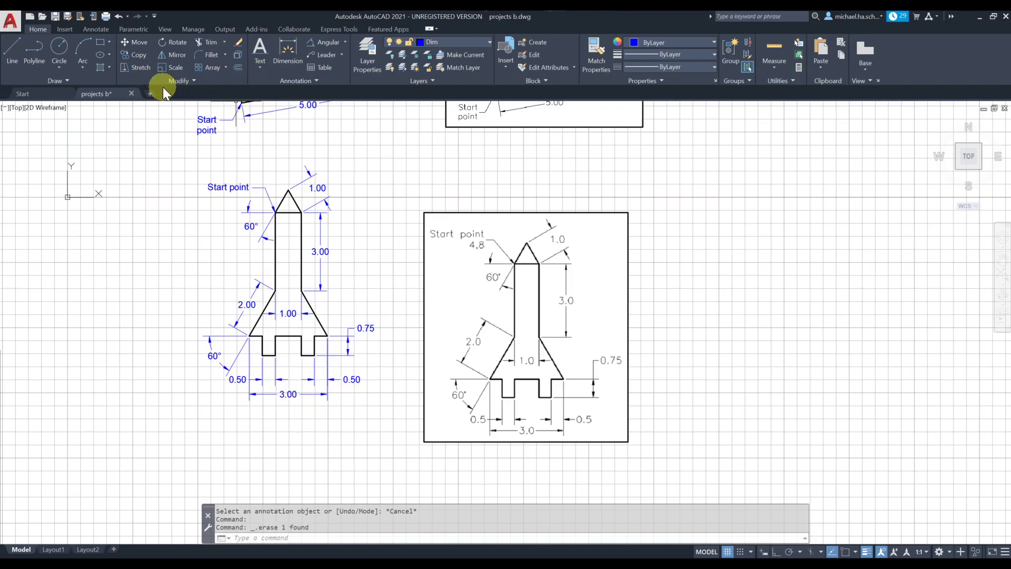
left_click(266, 71)
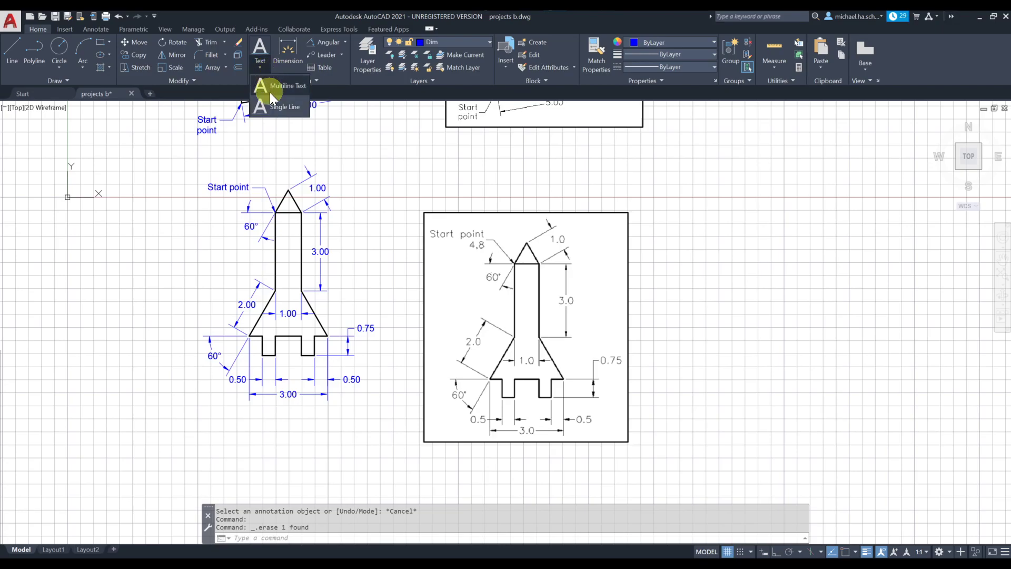
left_click(283, 87)
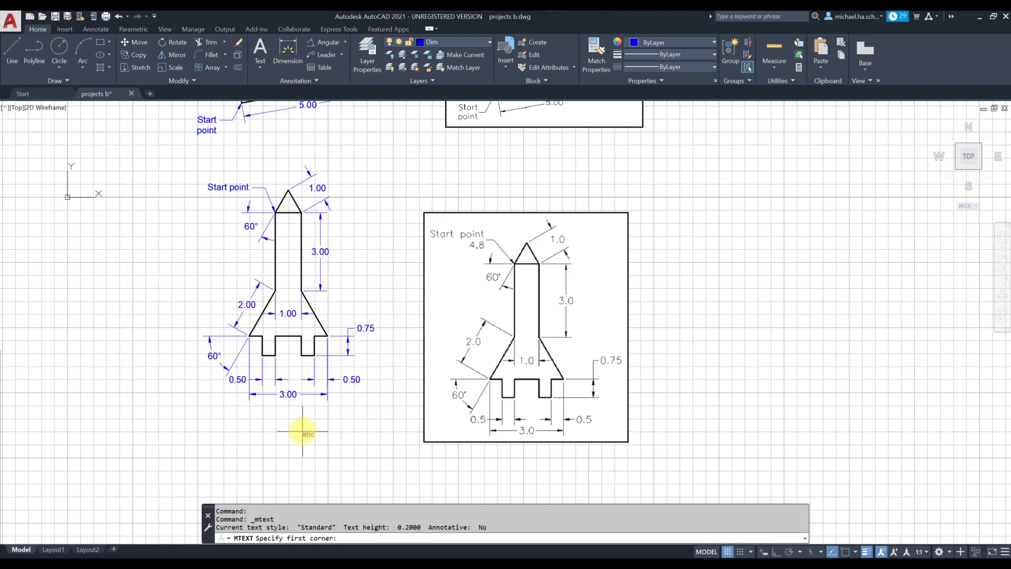
left_click(231, 407)
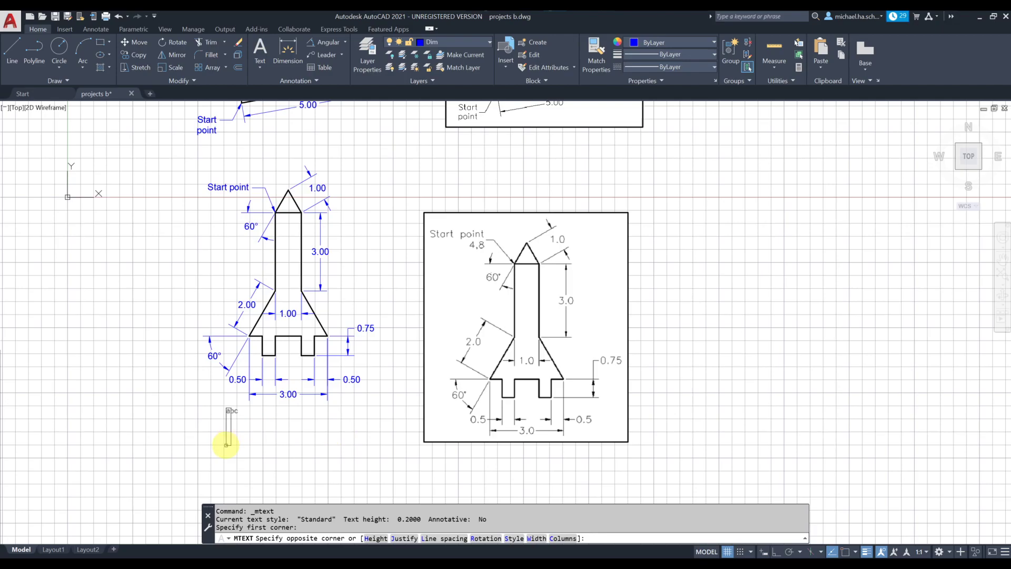
left_click(344, 434)
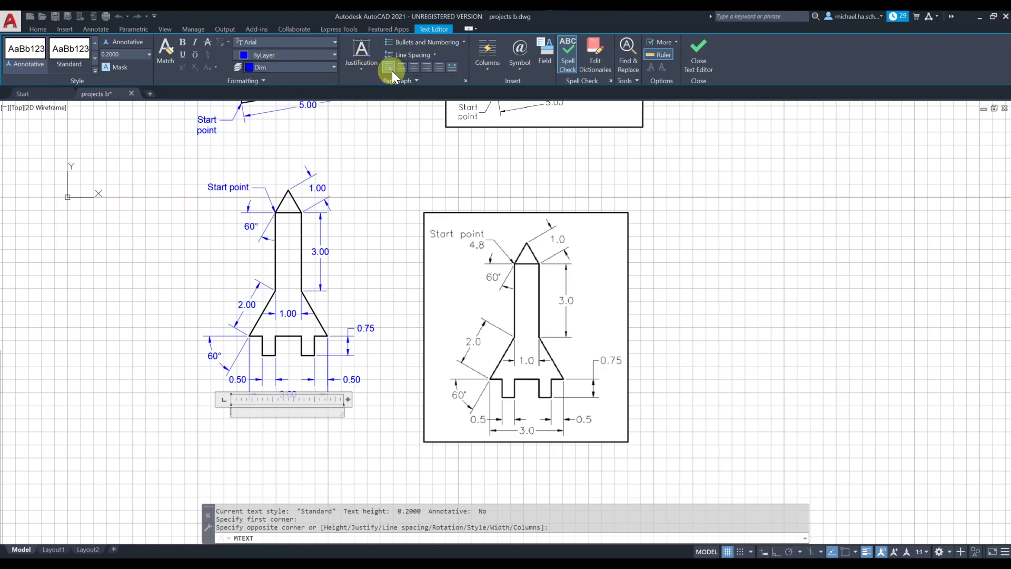
left_click(371, 68)
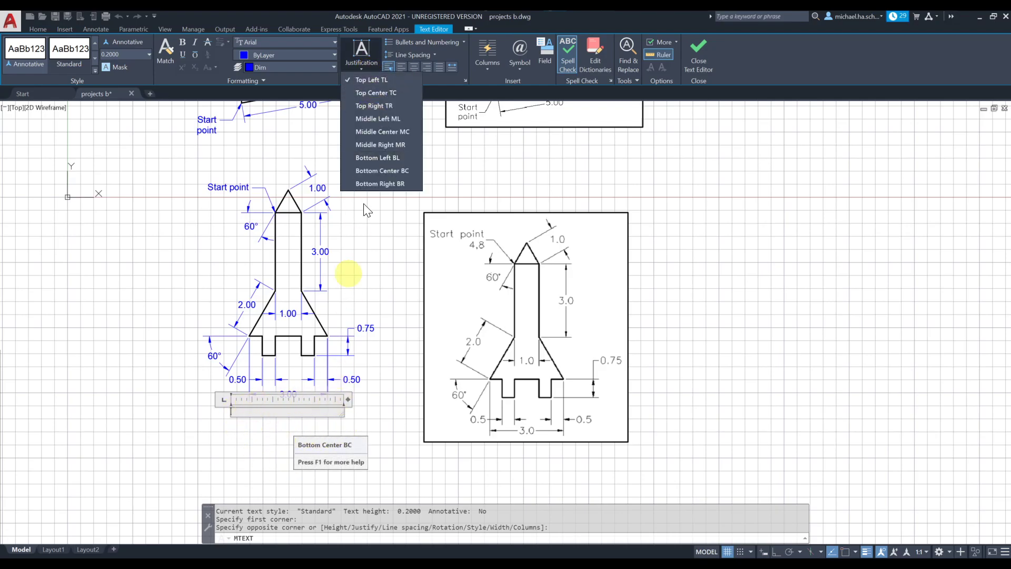
left_click(394, 134)
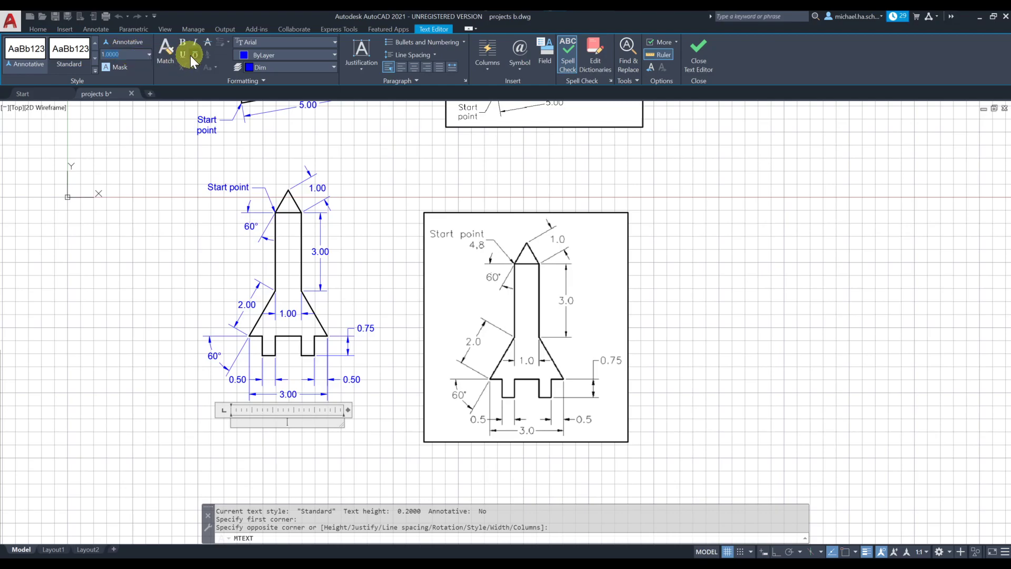
Step: Enter the title "SHUTTLE" in the multiline text box, bold and underlined, with a text height of 0.2
type(".2")
key("Return")
left_click(182, 46)
left_click(299, 423)
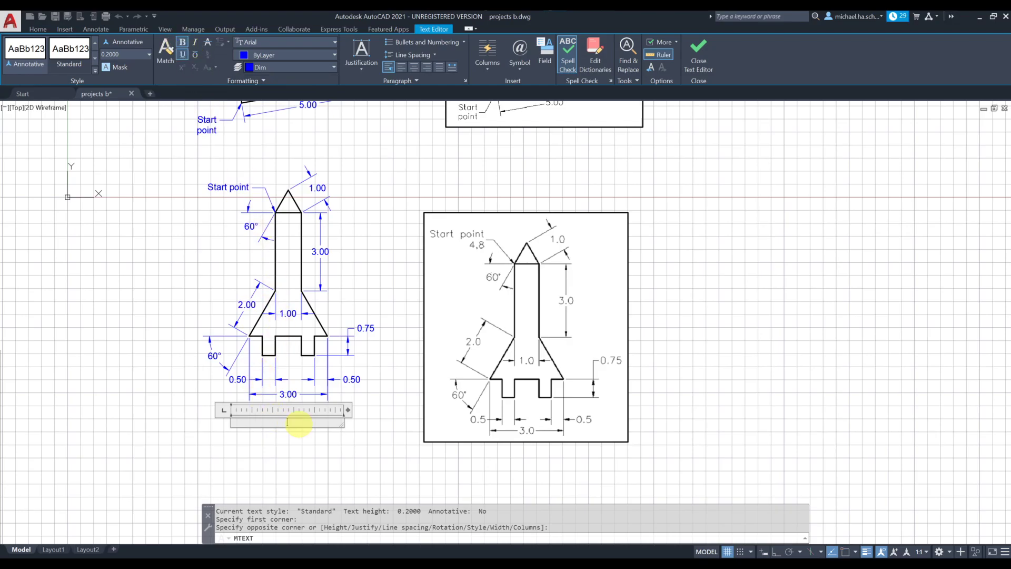
type("SHUTTLE")
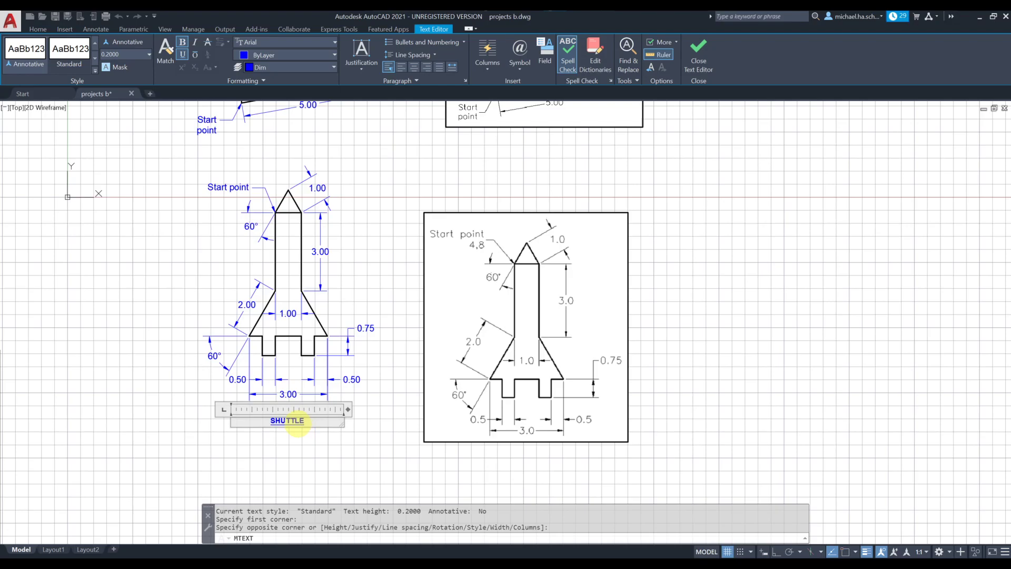
Step: Enlarge the SHUTTLE title, trying a text height of 1 before setting it to 0.625
double_click(289, 425)
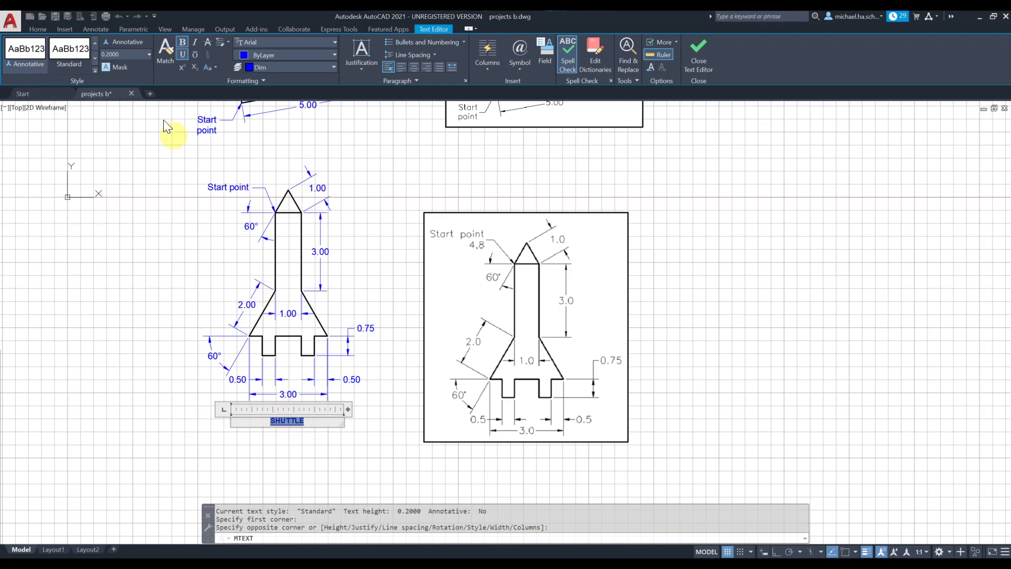
left_click(101, 54)
left_click(125, 55)
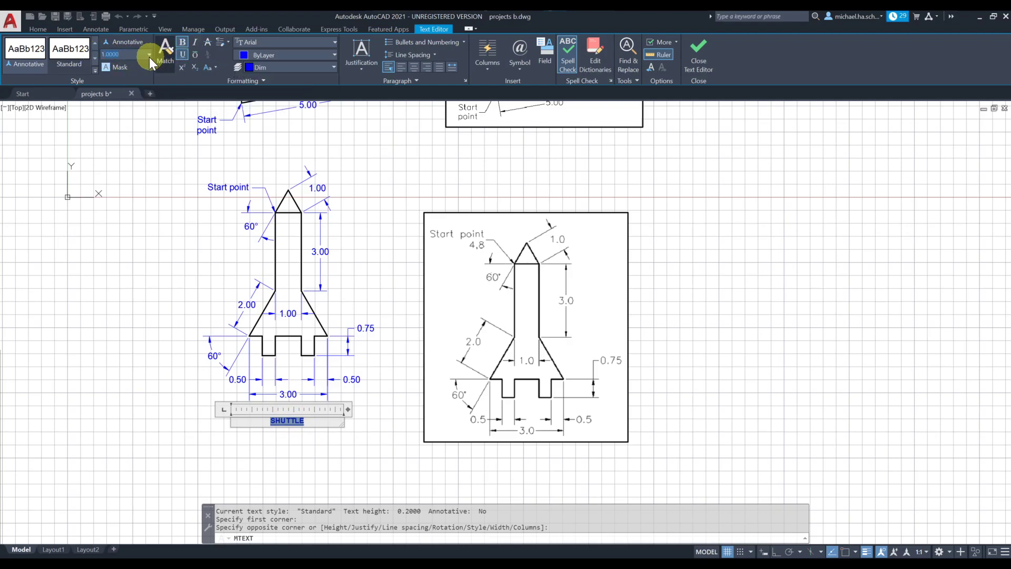
key("Return")
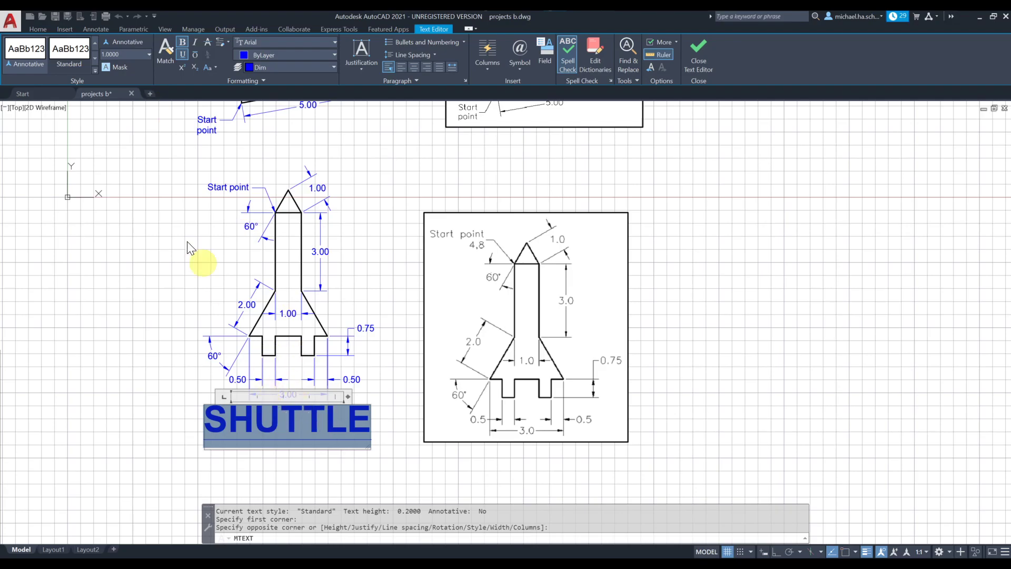
left_click(128, 54)
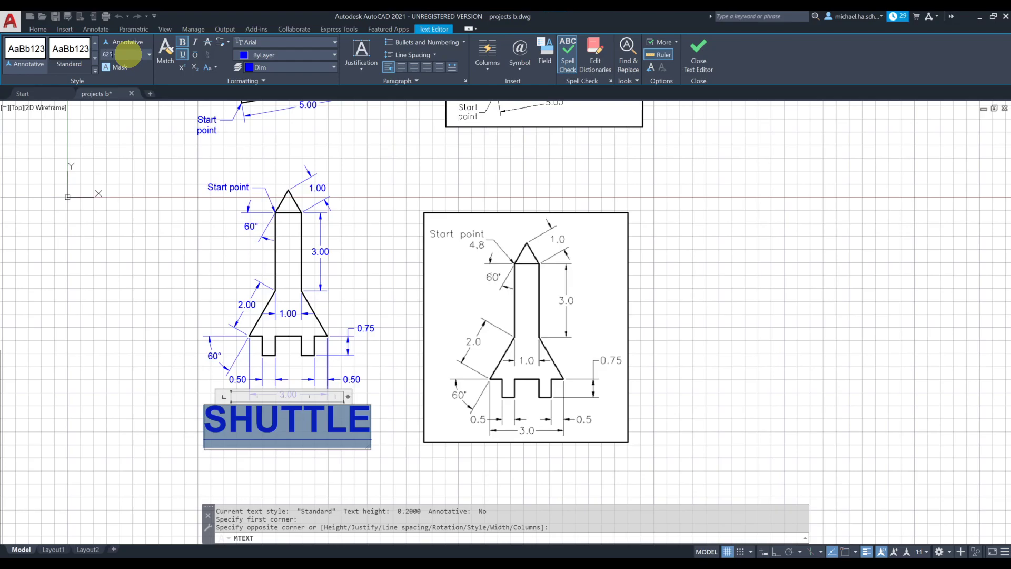
key("Return")
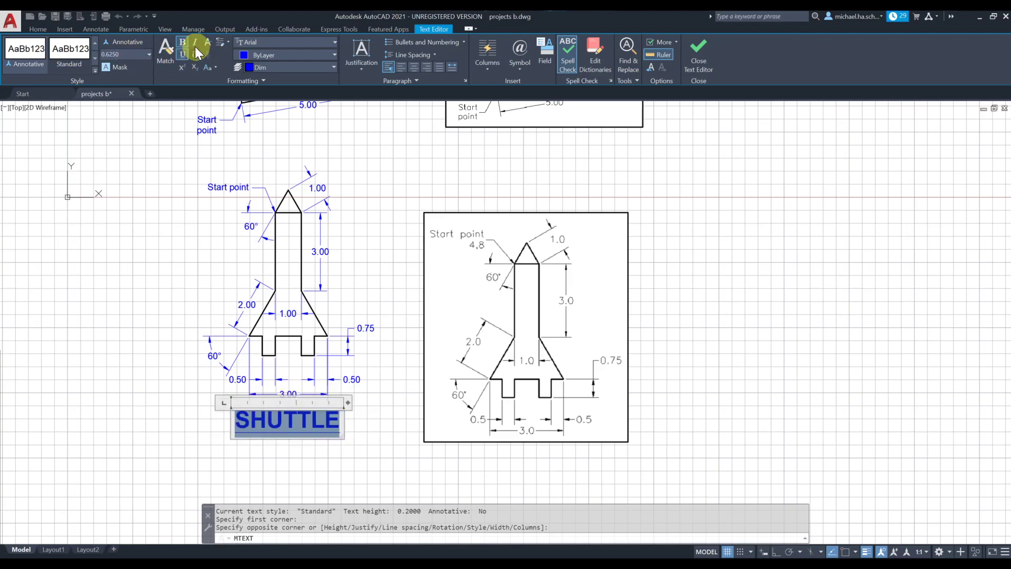
Step: Change the SHUTTLE title's font to Times New Roman and finish editing the text
left_click(262, 43)
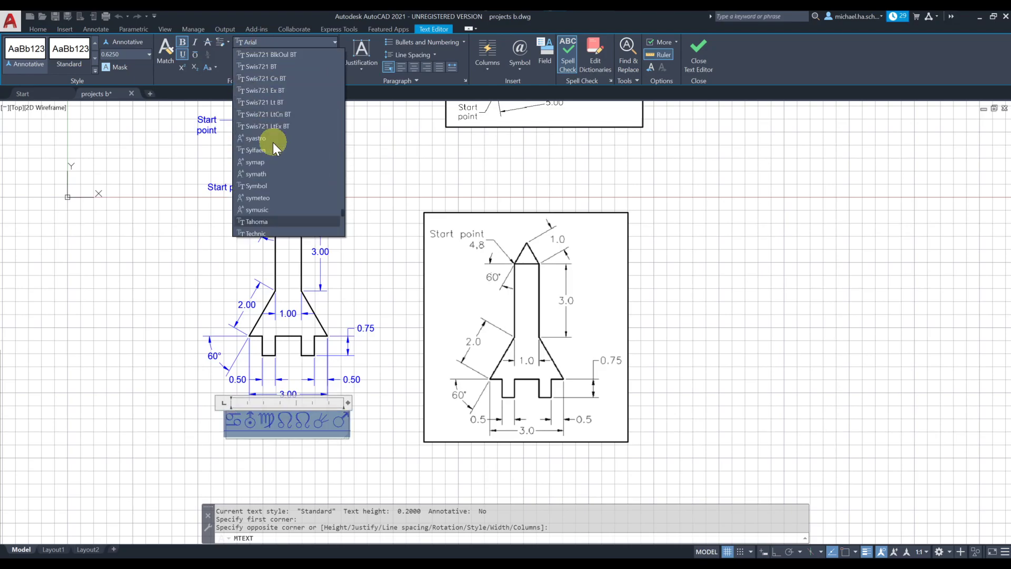
scroll(269, 158, "down", 20)
scroll(274, 167, "down", 3)
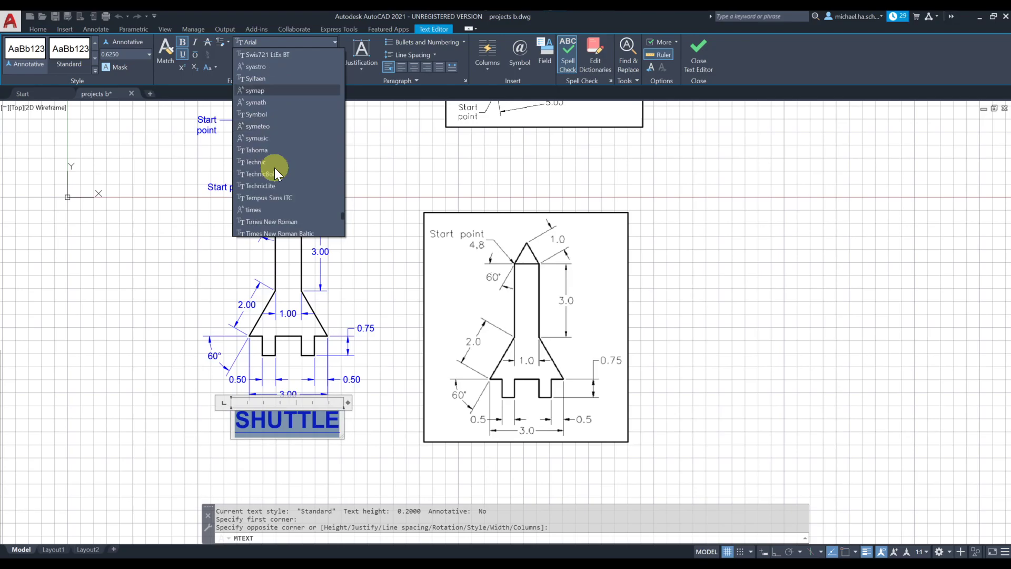
left_click(269, 219)
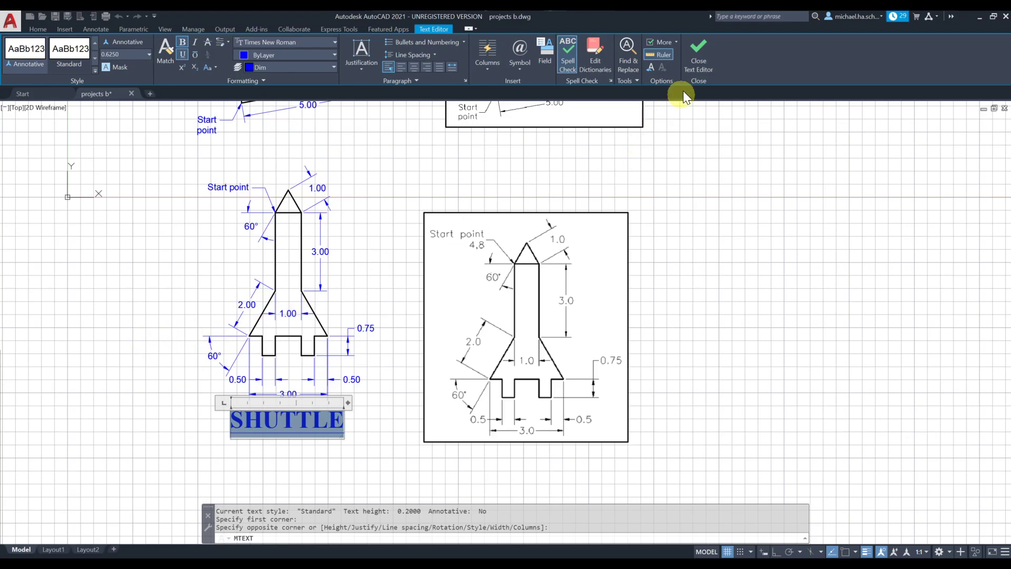
left_click(708, 56)
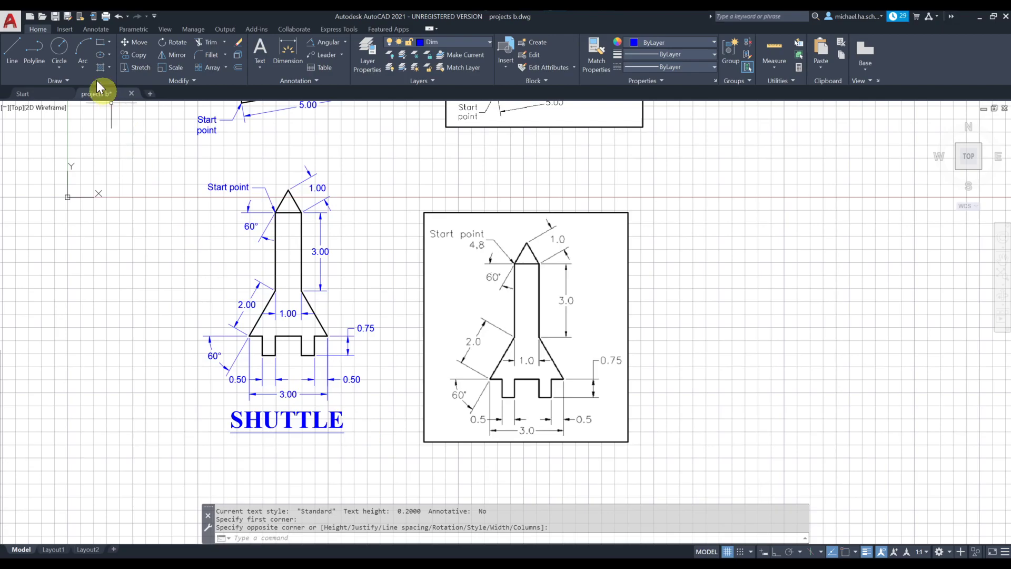
Step: Move the SHUTTLE title slightly down so it is clear of the rocket's overall width dimension and centred beneath it
left_click(136, 42)
left_click(332, 424)
key("Return")
left_click(384, 405)
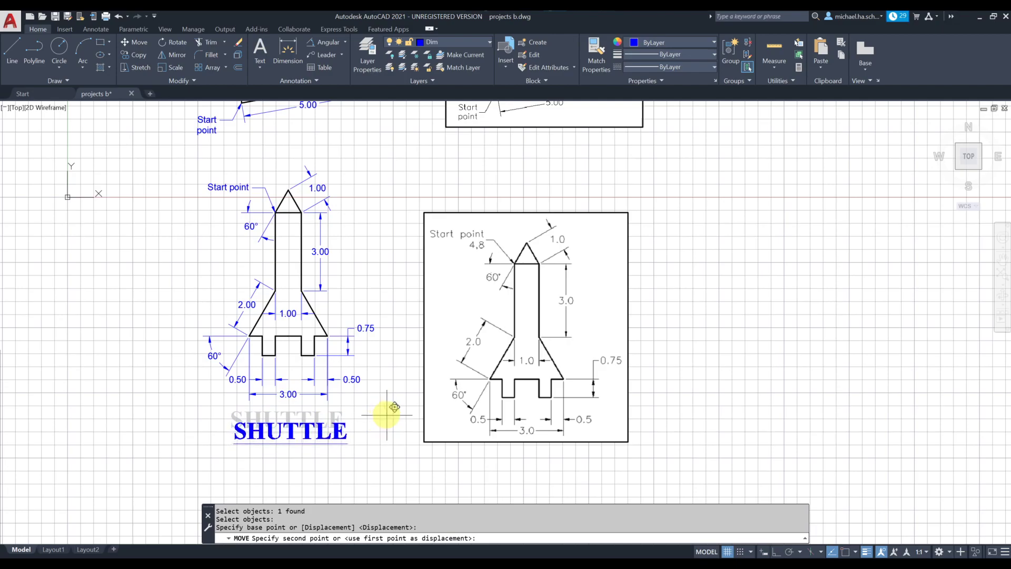
left_click(391, 406)
Step: Create a multiline text box above the wedge drawing and enter the title "BRACKET" in it
middle_click_drag(382, 406, 429, 394)
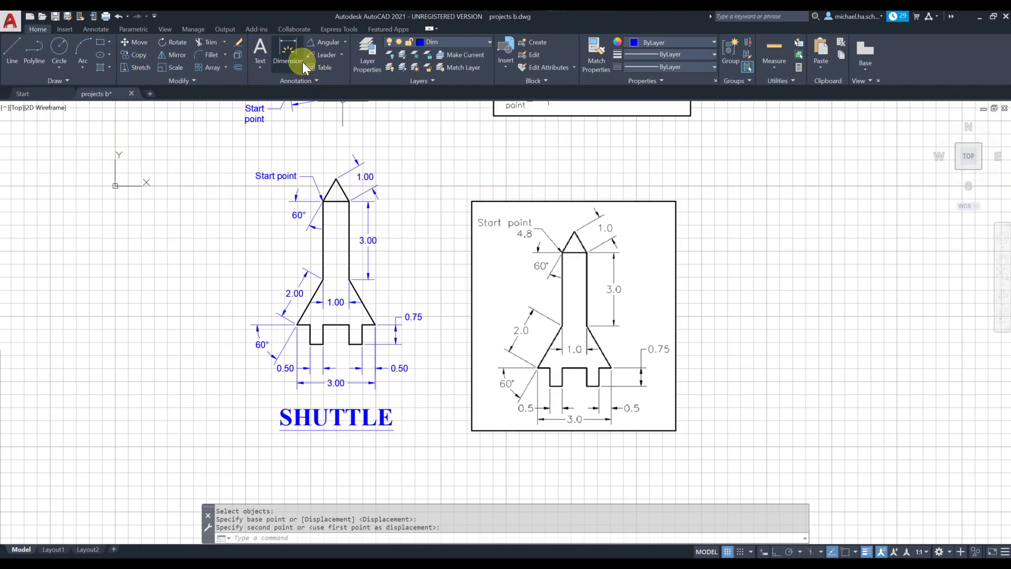
left_click(262, 72)
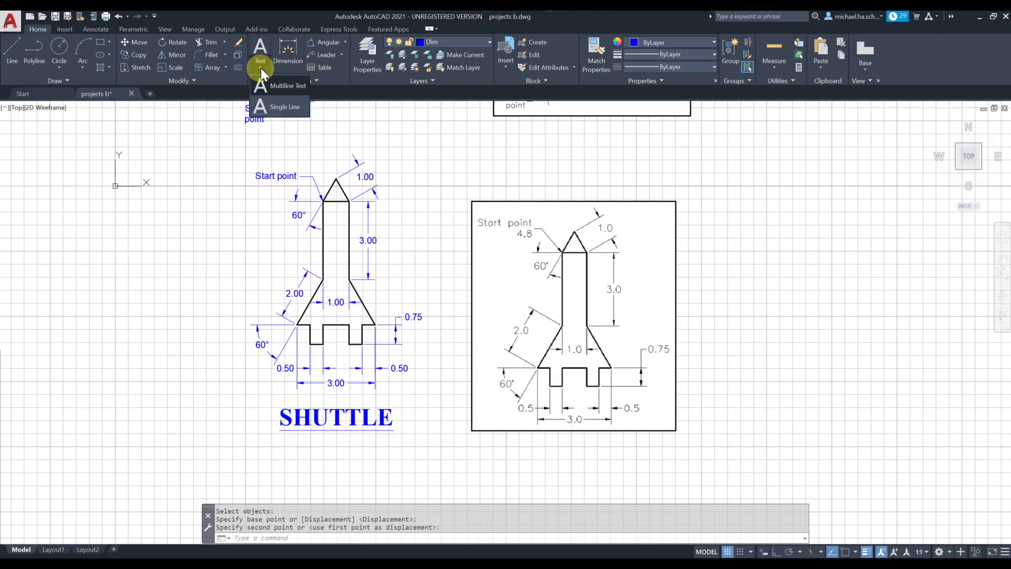
left_click(282, 86)
mouse_move(454, 199)
middle_mouse_down()
mouse_move(480, 397)
mouse_move(503, 418)
middle_mouse_up()
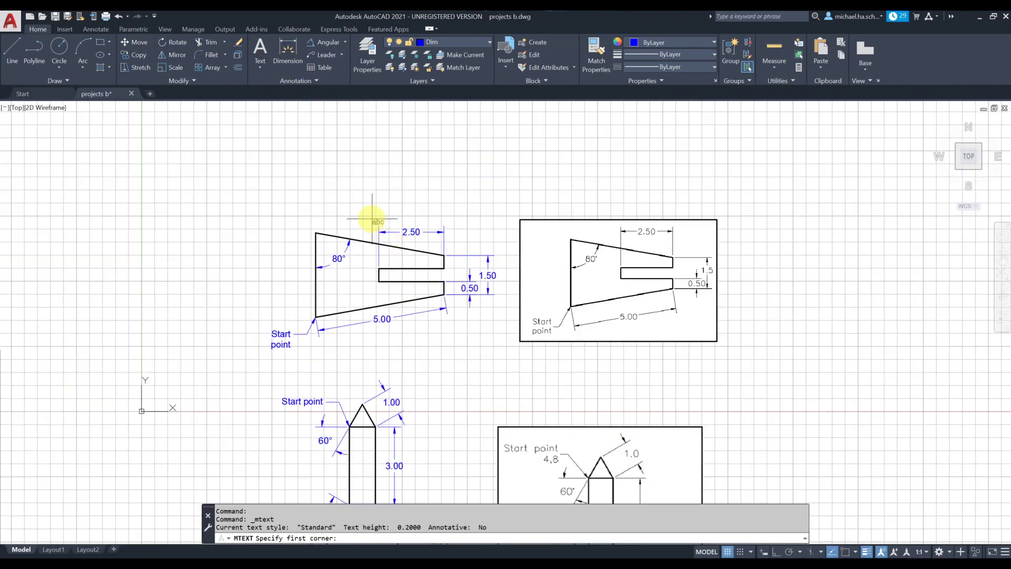
left_click(324, 177)
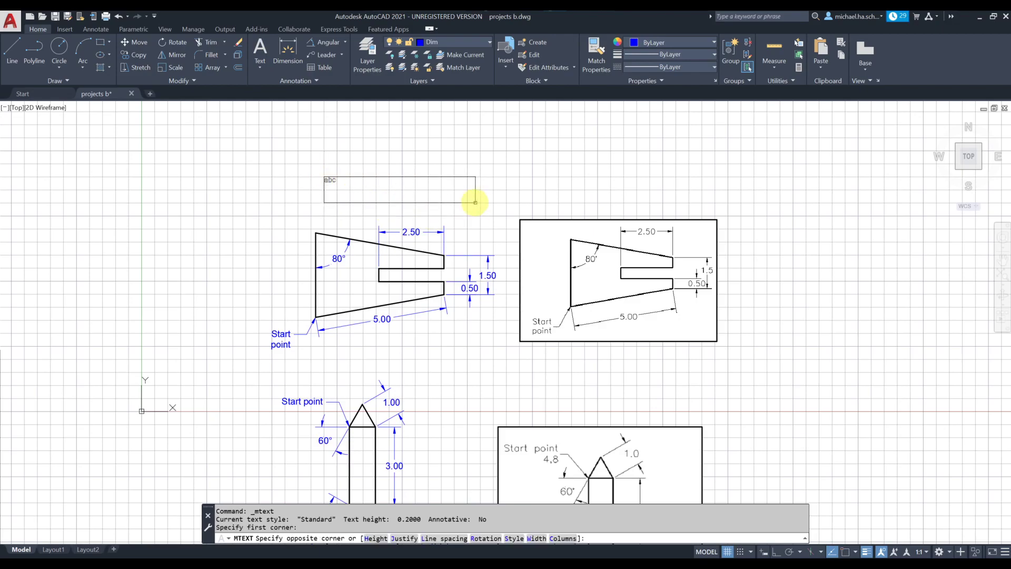
left_click(433, 203)
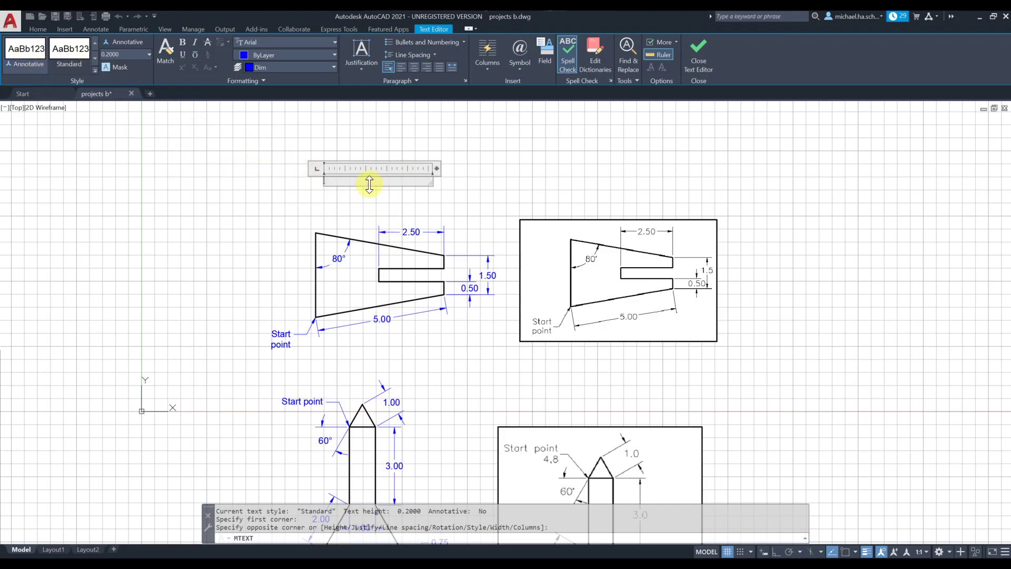
type("RACKET")
Step: Set the BRACKET title's text height to 0.5
left_click_drag(375, 179, 324, 178)
left_click(115, 54)
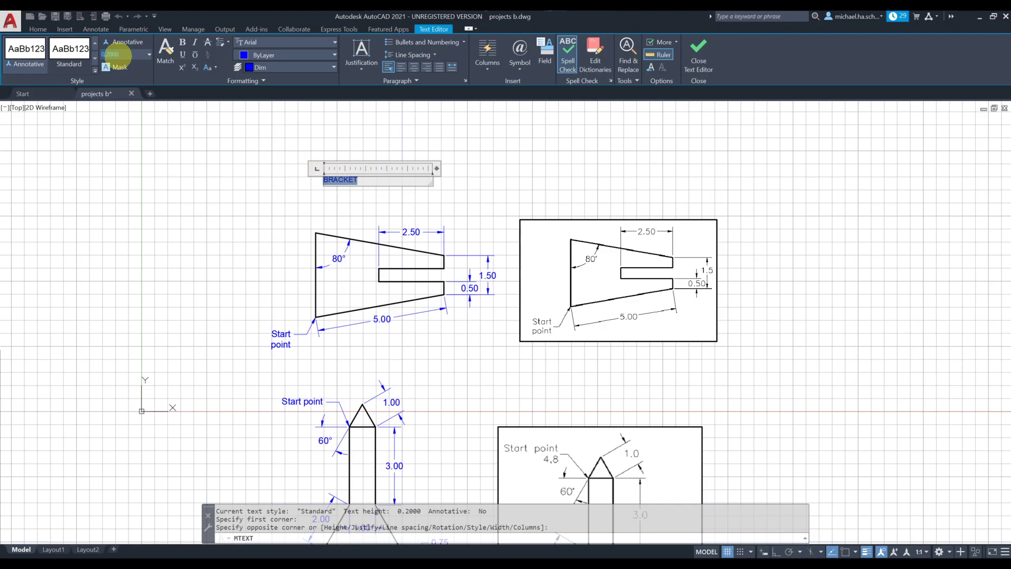
type(".5")
key("Return")
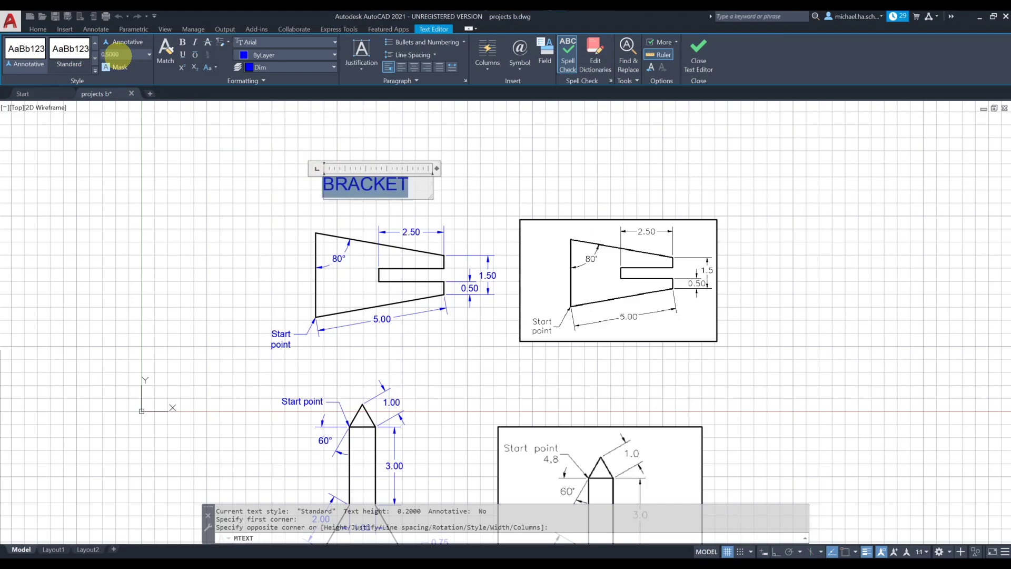
Step: Underline the BRACKET title and finish editing the text
left_click(183, 55)
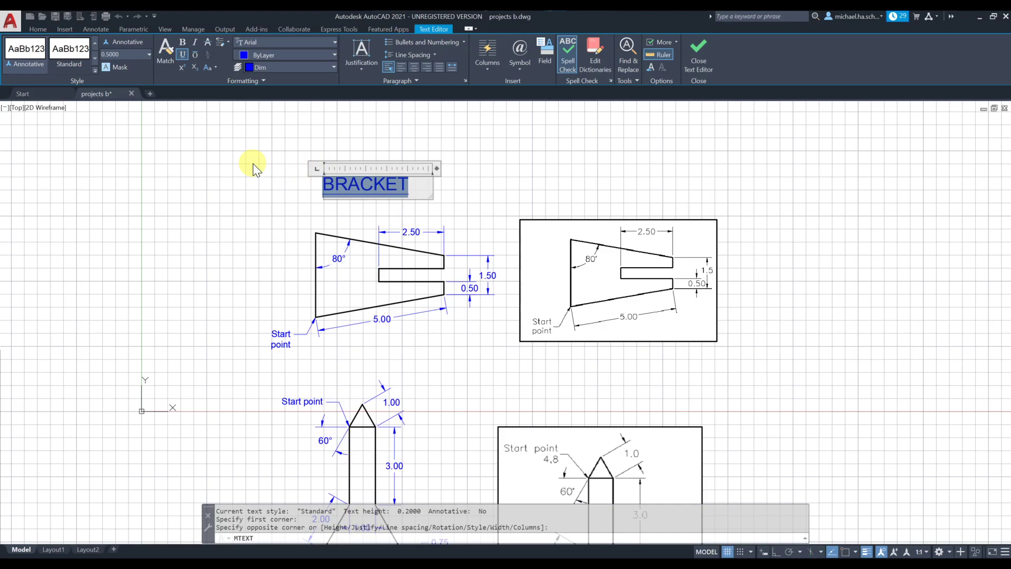
left_click(699, 57)
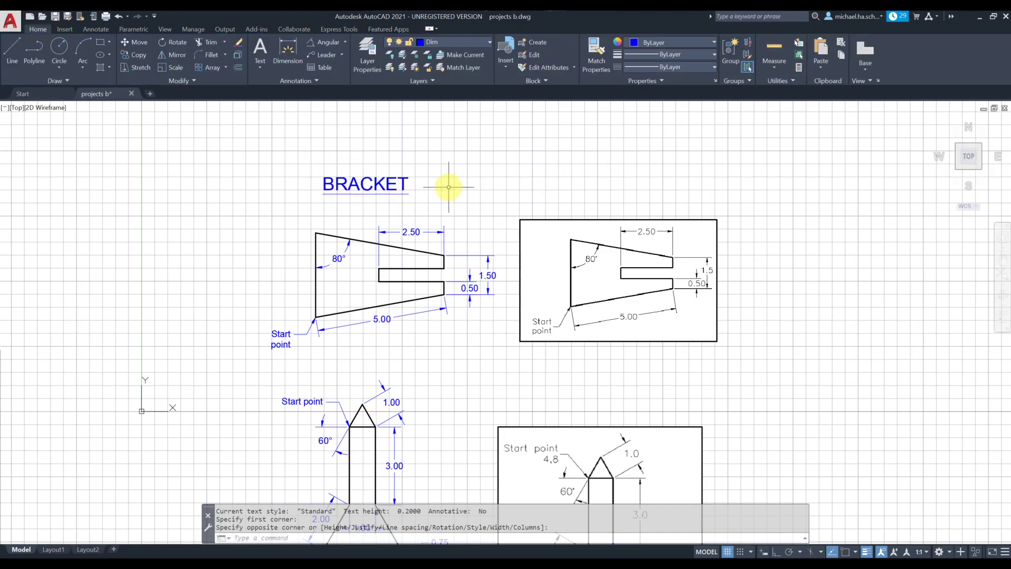
Step: Move the BRACKET title slightly down and to the right so it sits centred just above the wedge drawing
left_click(136, 44)
left_click(399, 183)
left_click(396, 206)
left_click(338, 154)
key("Return")
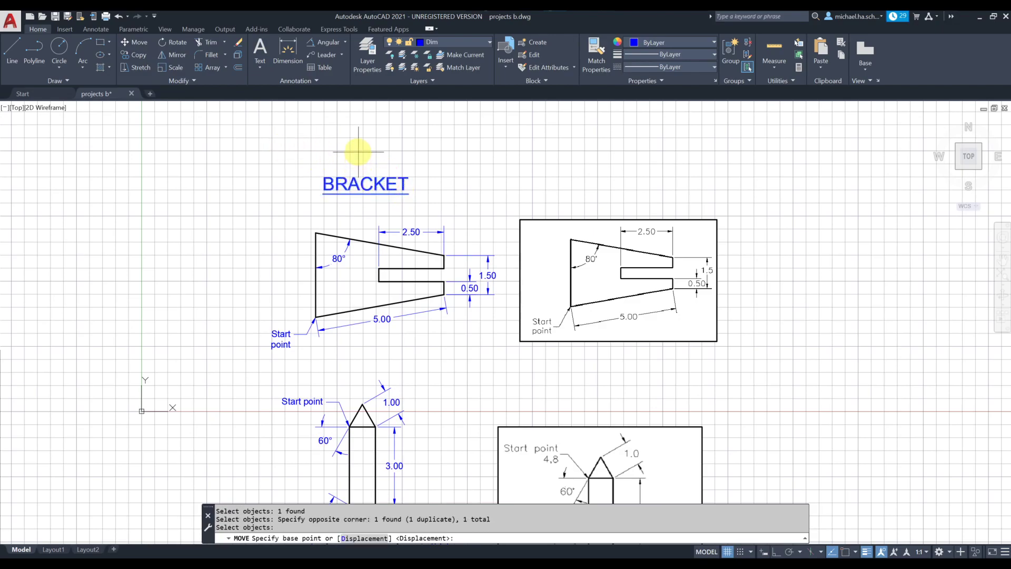
left_click(249, 157)
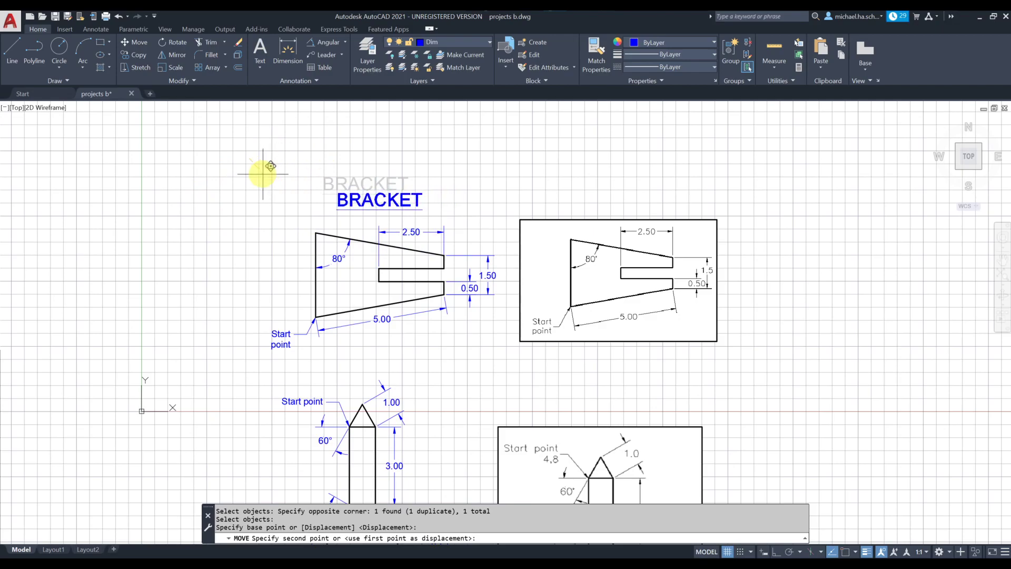
left_click(264, 174)
middle_click_drag(458, 301, 469, 261)
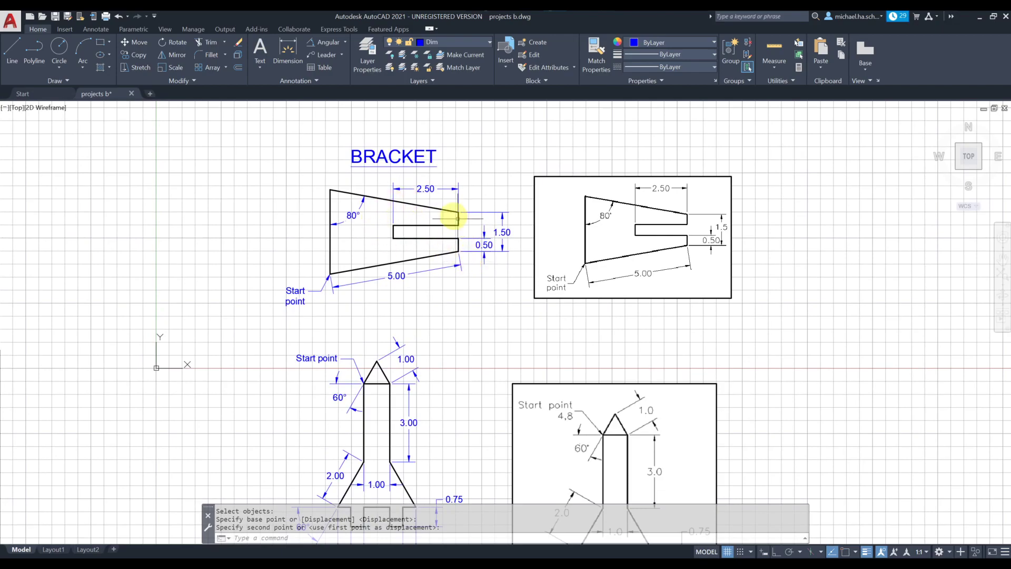
Step: Switch to the PowerPoint slide show to review the topics of the drawing annotation project
key("alt+Tab")
key("alt+Tab")
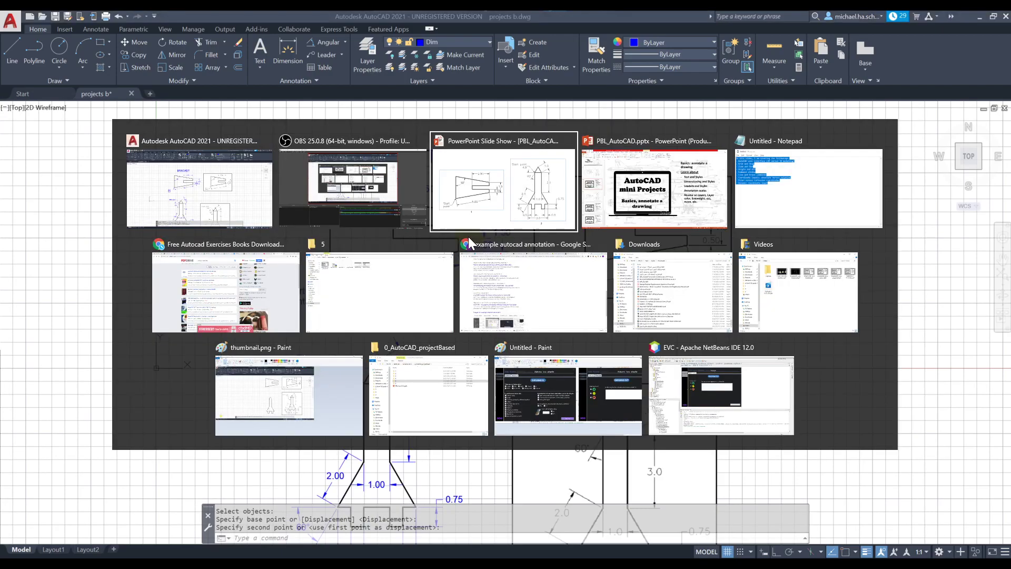
left_click(523, 263)
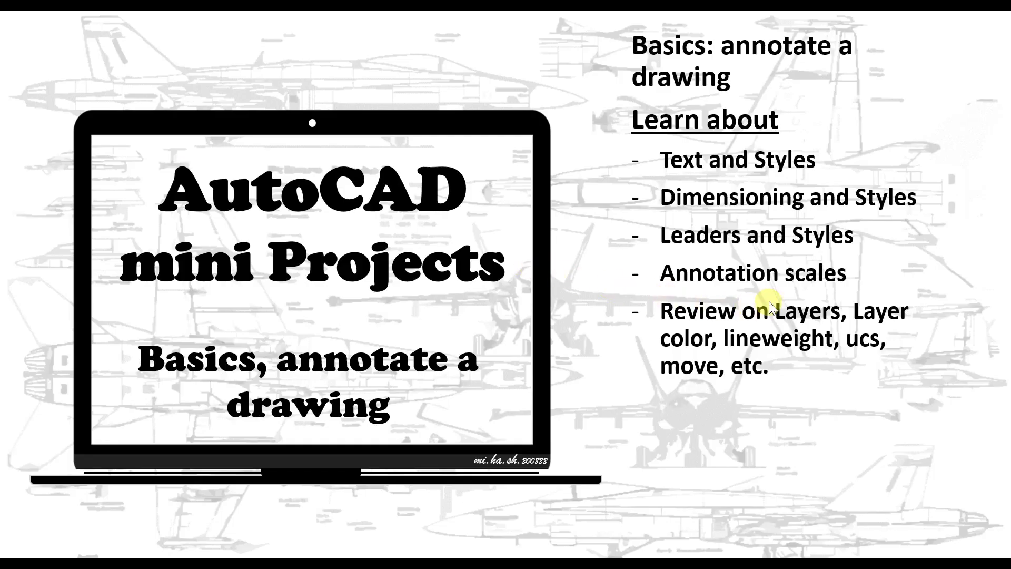